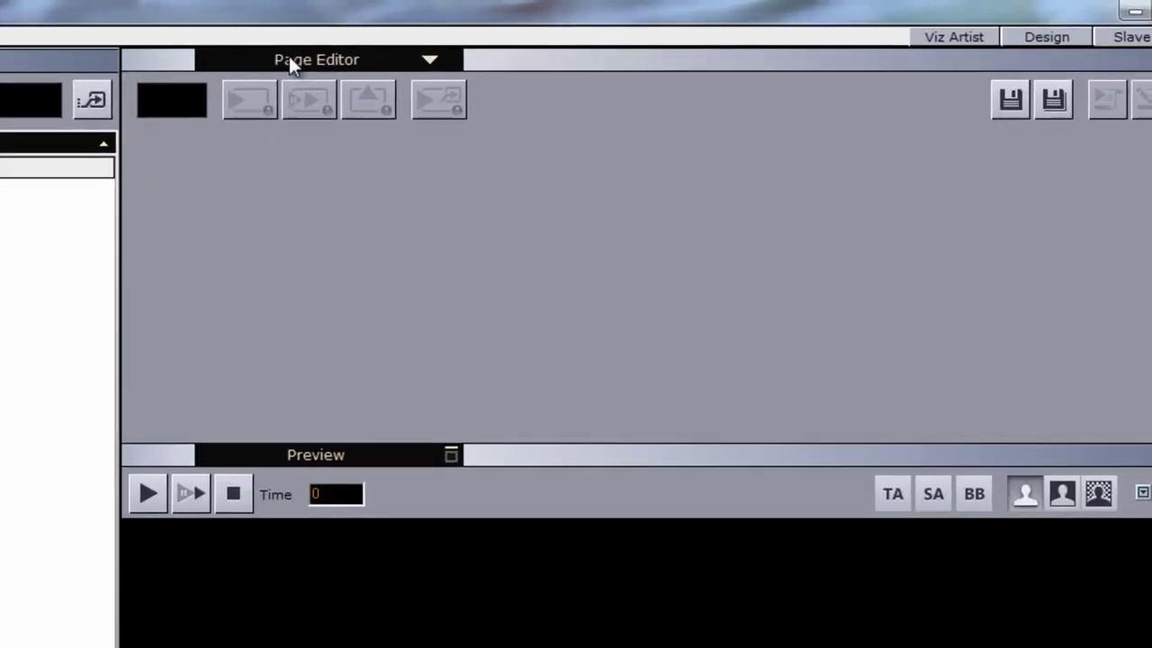
Import the FULLPAGE scene from the DesignTutorial1 folder into the show's templates.
left_click(406, 61)
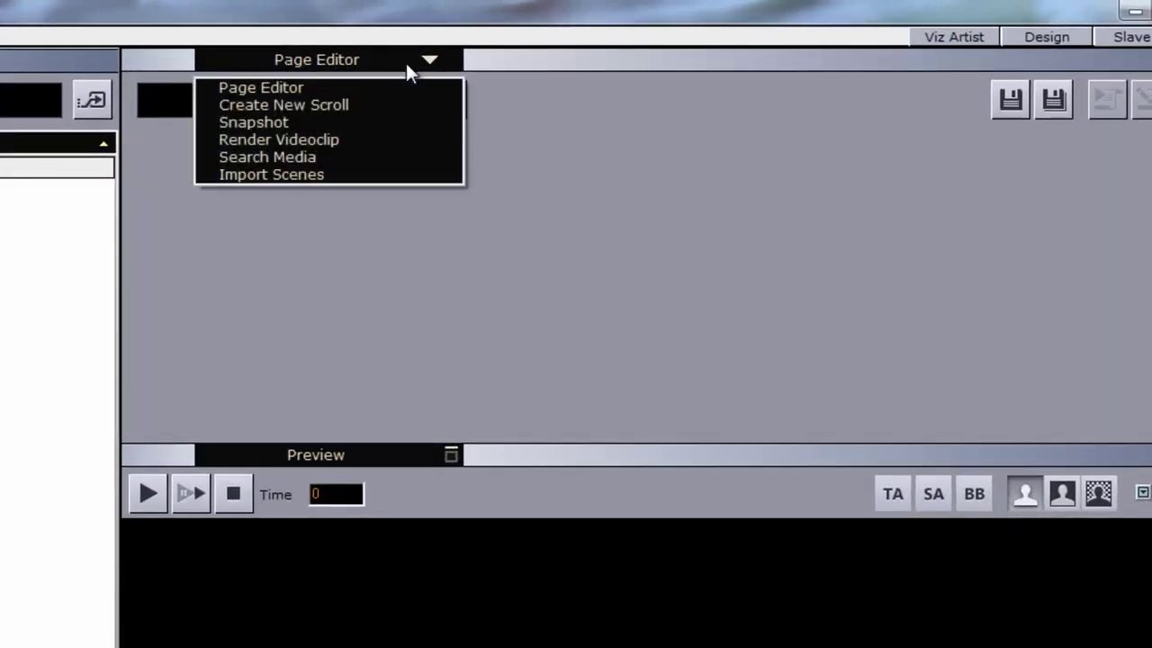
left_click(357, 175)
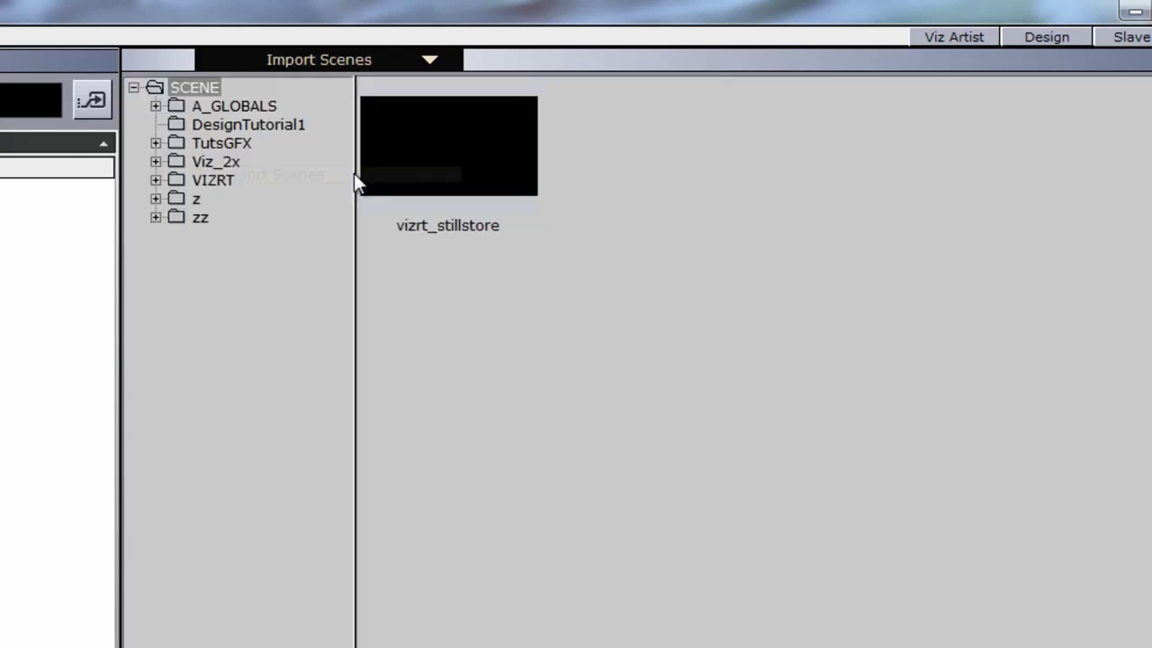
left_click(278, 126)
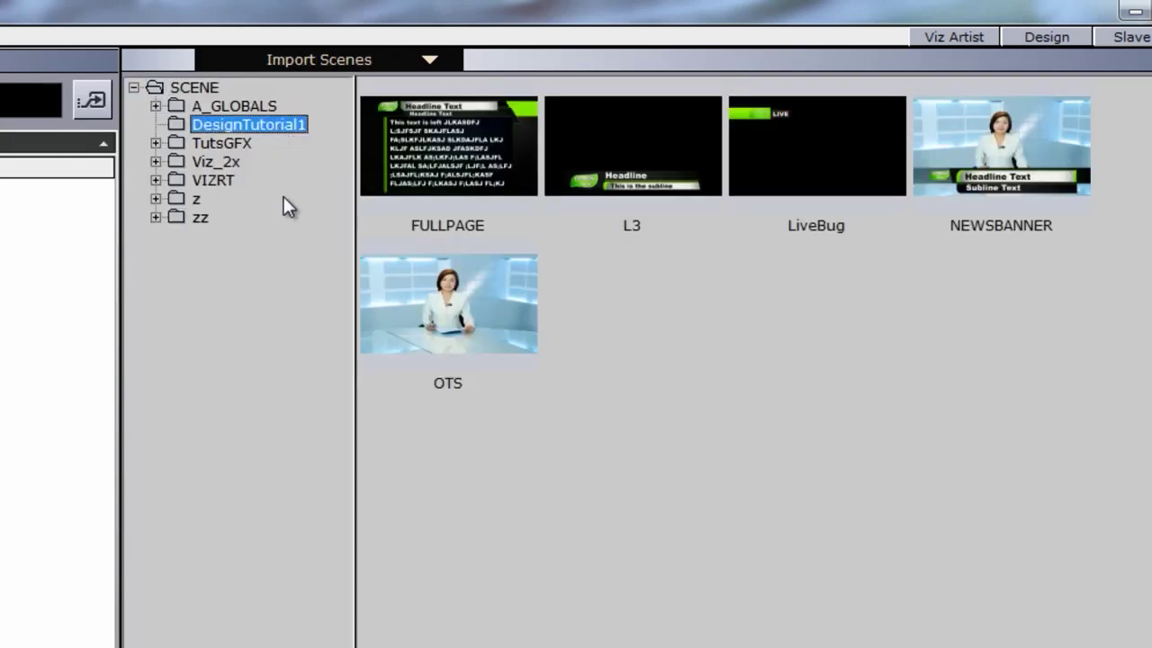
left_click(443, 160)
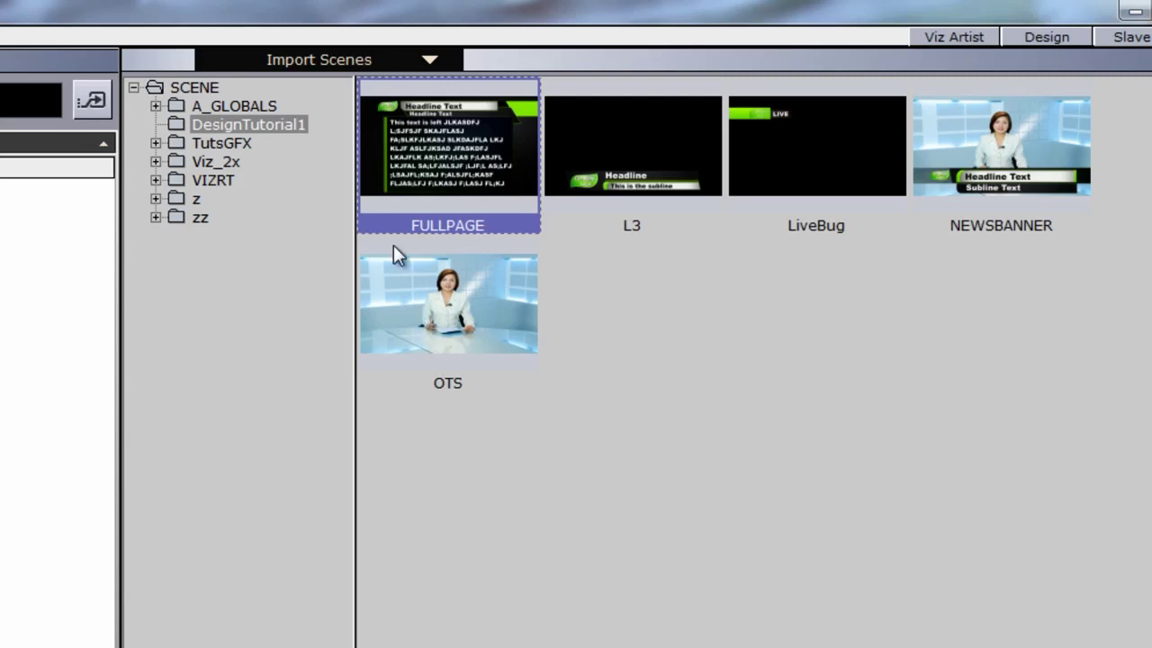
double_click(441, 160)
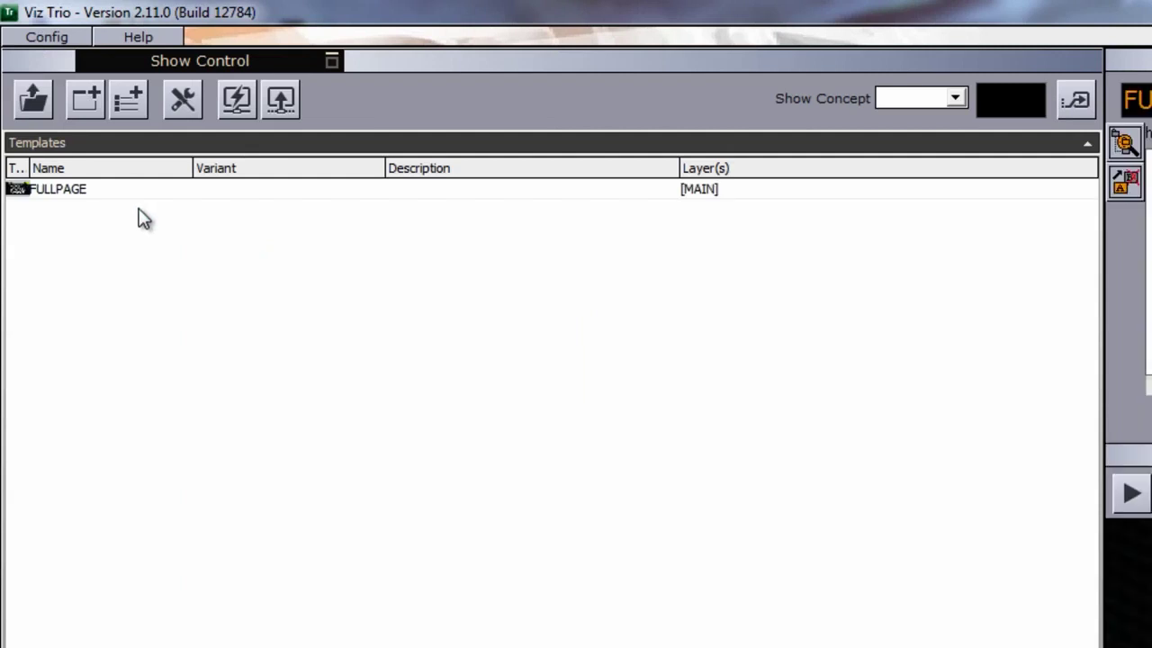
Import the L3 scene from the DesignTutorial1 folder as another template.
left_click(791, 56)
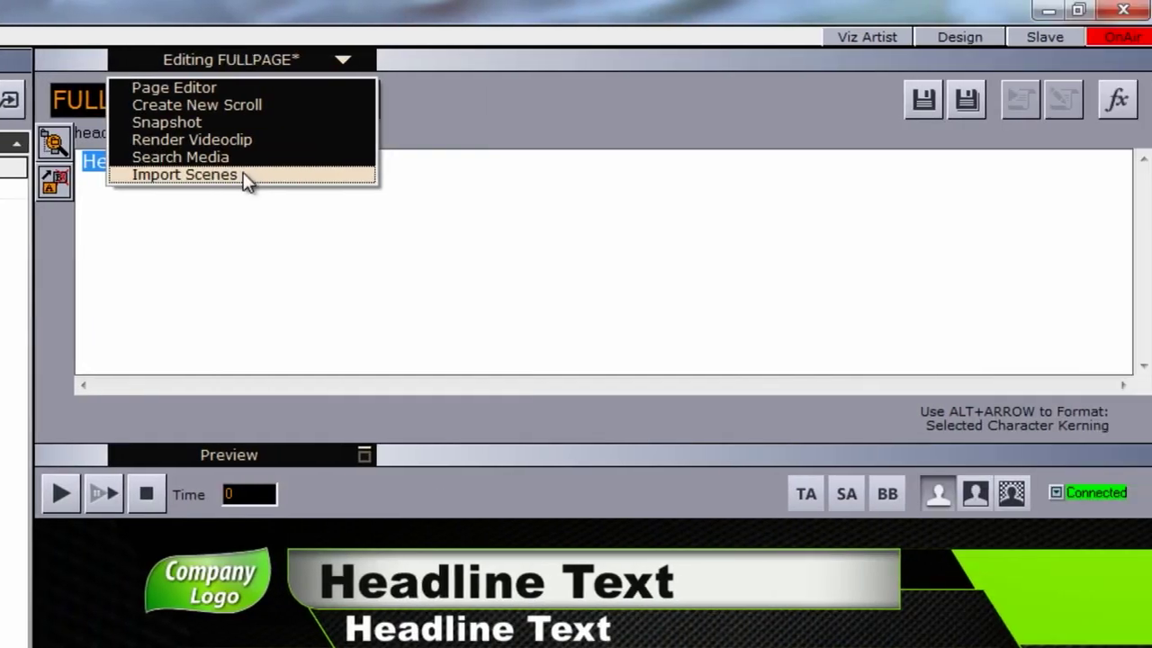
left_click(245, 178)
left_click(159, 124)
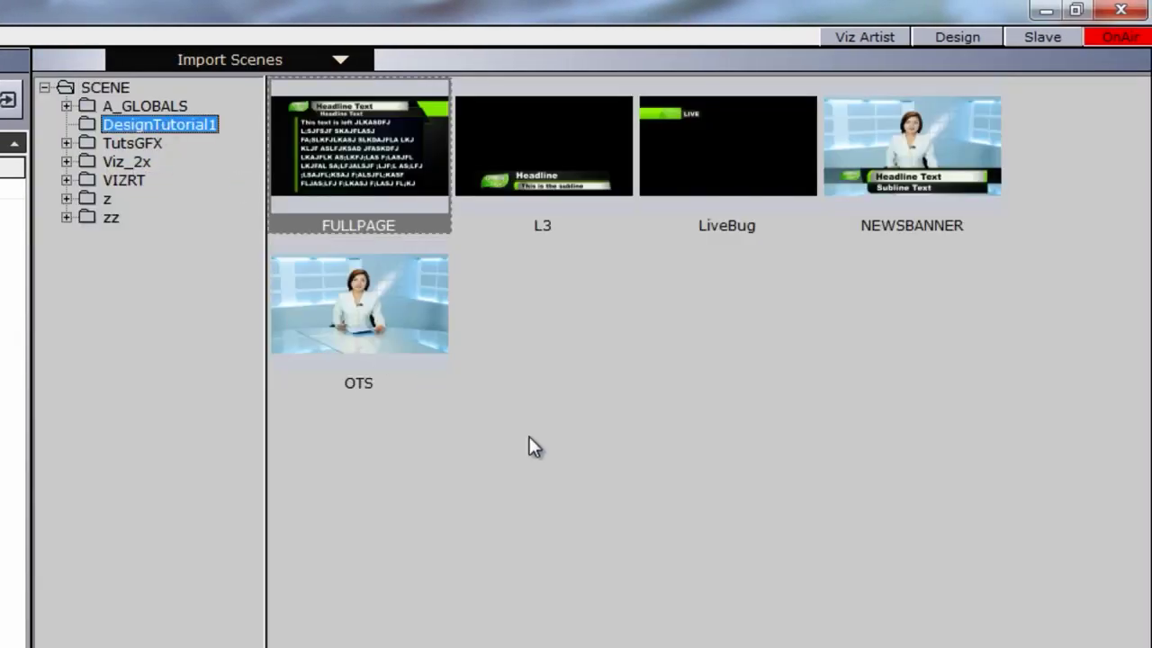
left_click(512, 162)
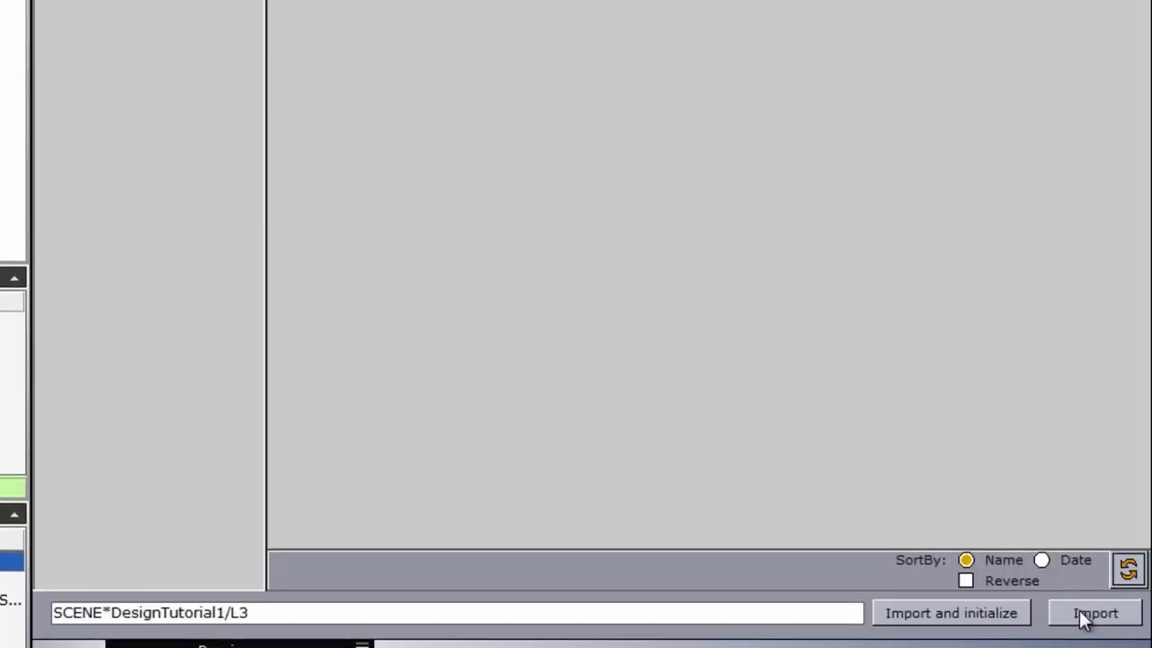
left_click(1084, 618)
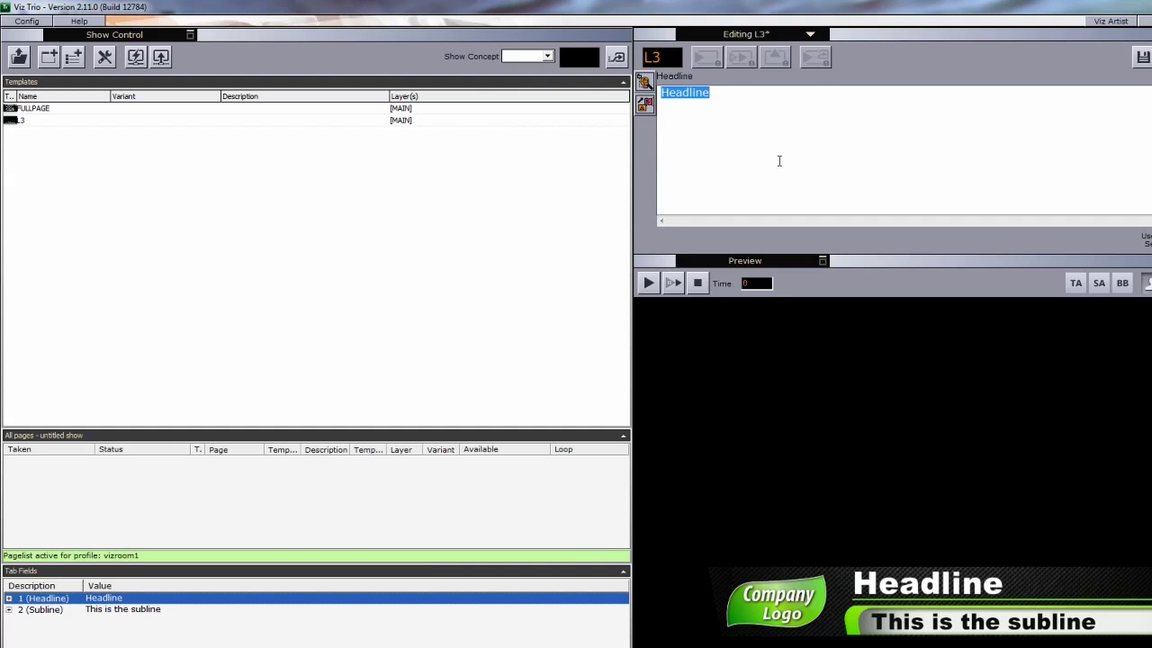
Import the LiveBug, NEWSBANNER and OTS scenes from DesignTutorial1 together into the template list.
left_click(761, 36)
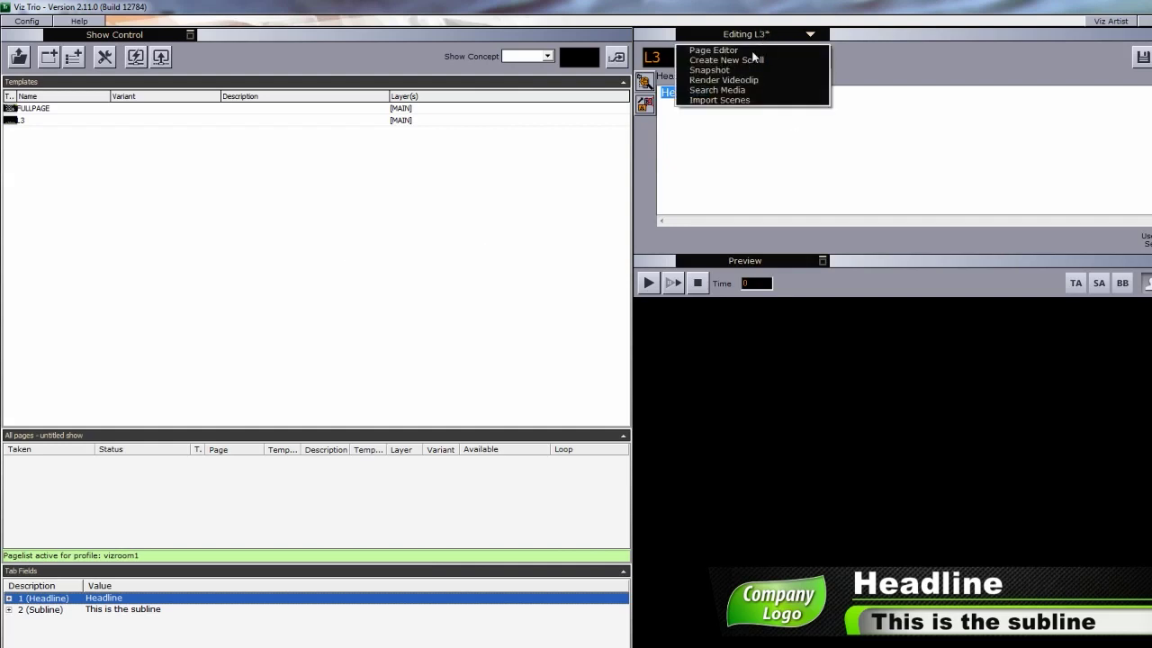
left_click(715, 100)
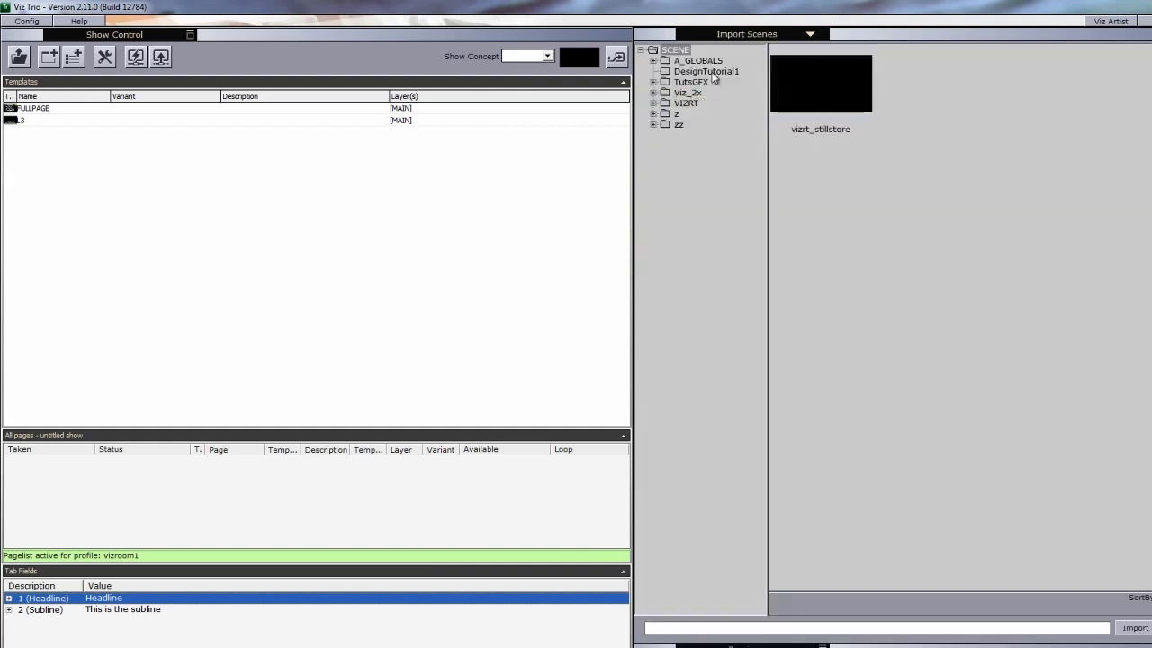
left_click(710, 72)
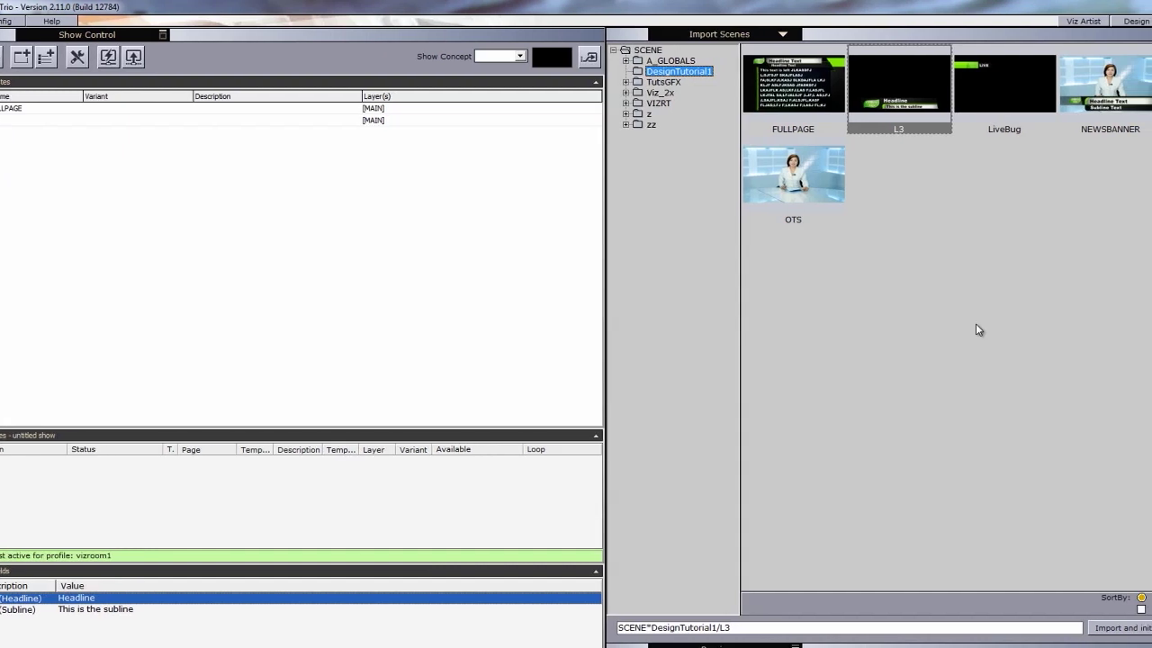
left_click(1013, 99)
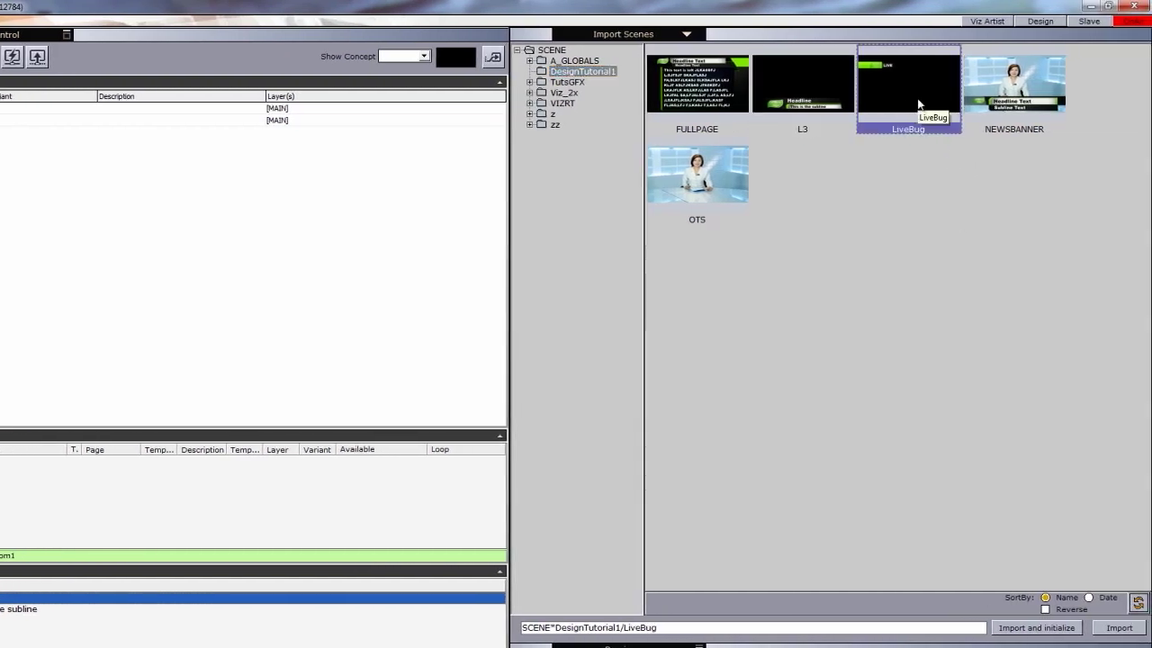
left_click(1038, 82, "ctrl")
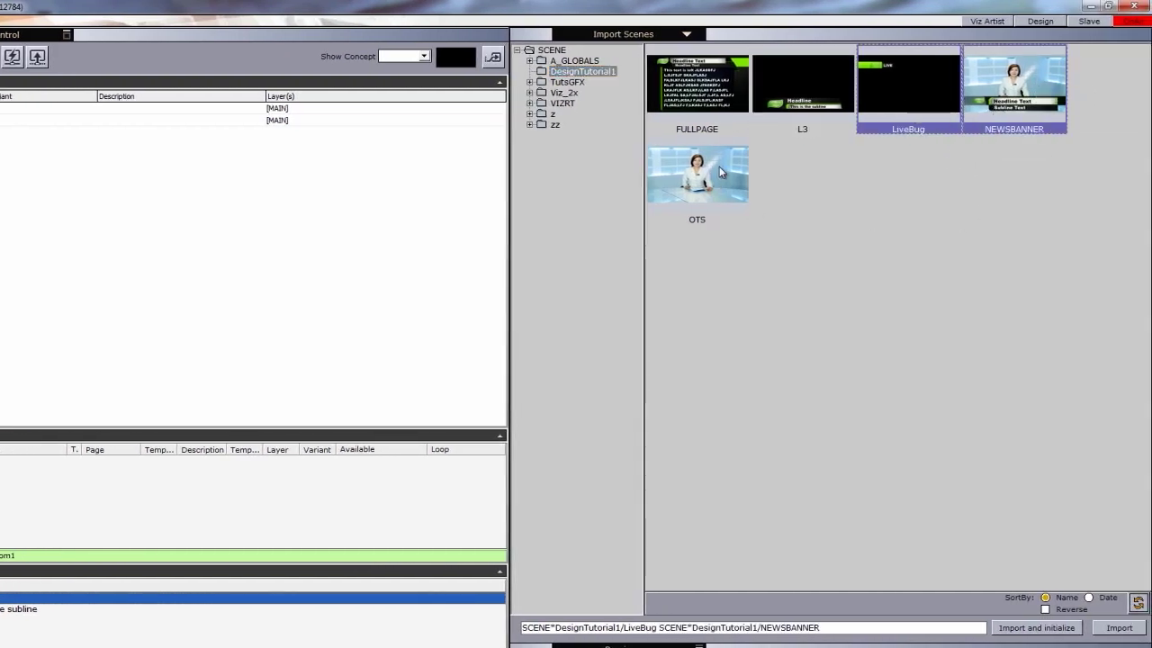
left_click(746, 198, "ctrl")
left_click_drag(1004, 213, 351, 200)
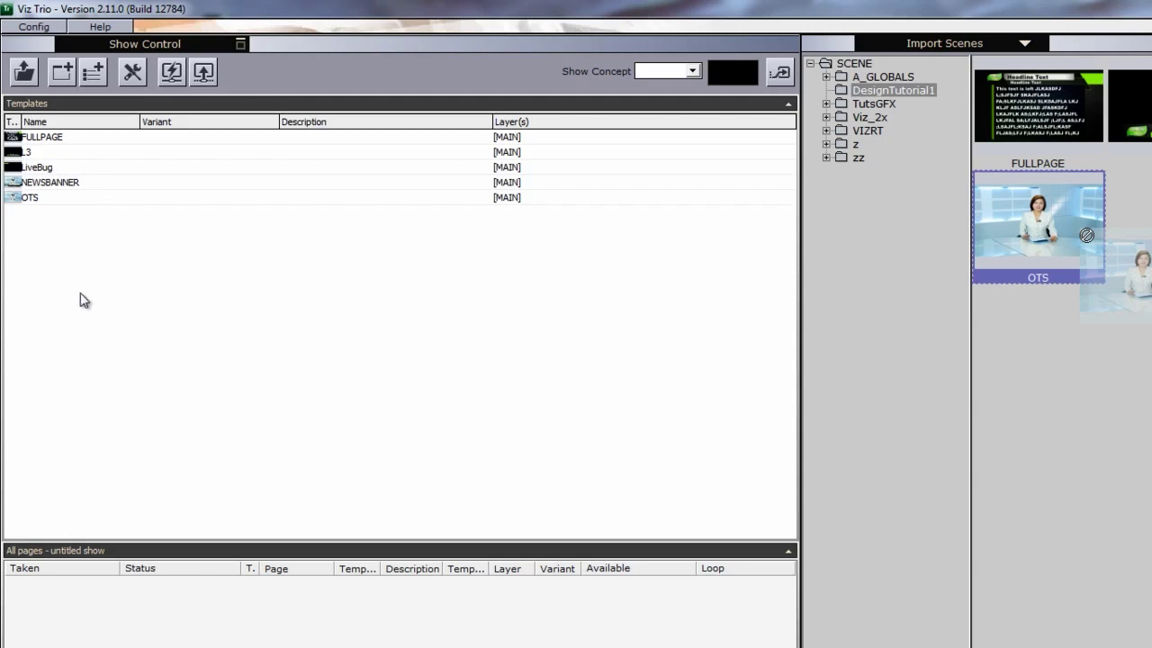
Open the L3 template for editing and switch back and forth between its Headline and Subline tab fields.
double_click(45, 153)
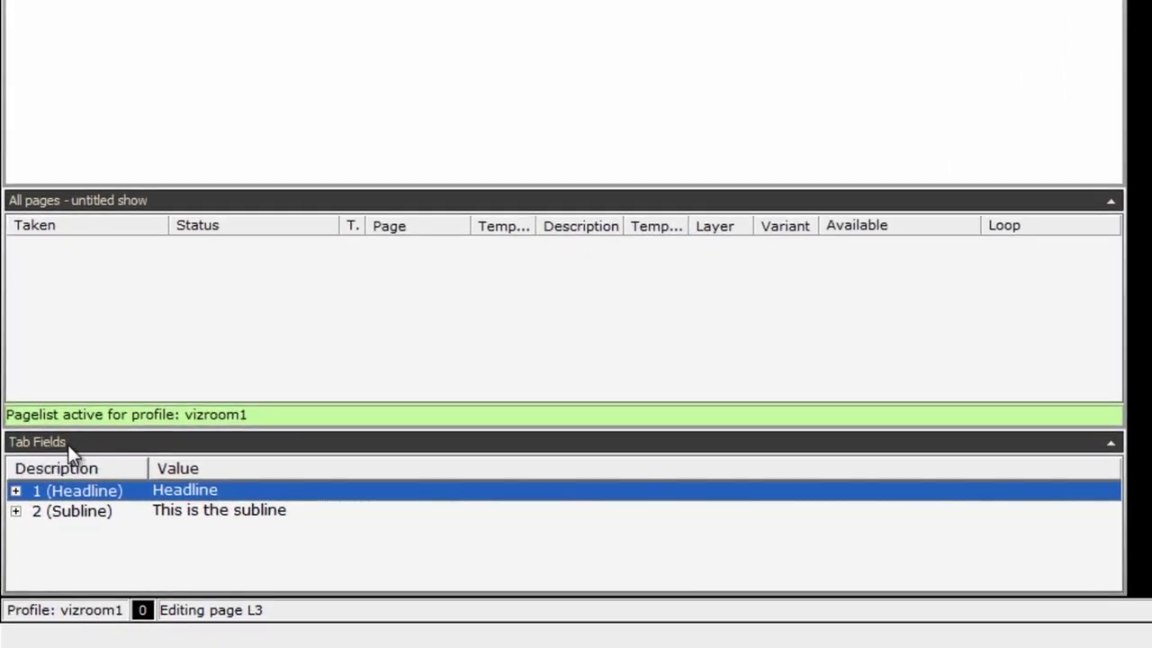
key("Down")
key("Up")
key("Down")
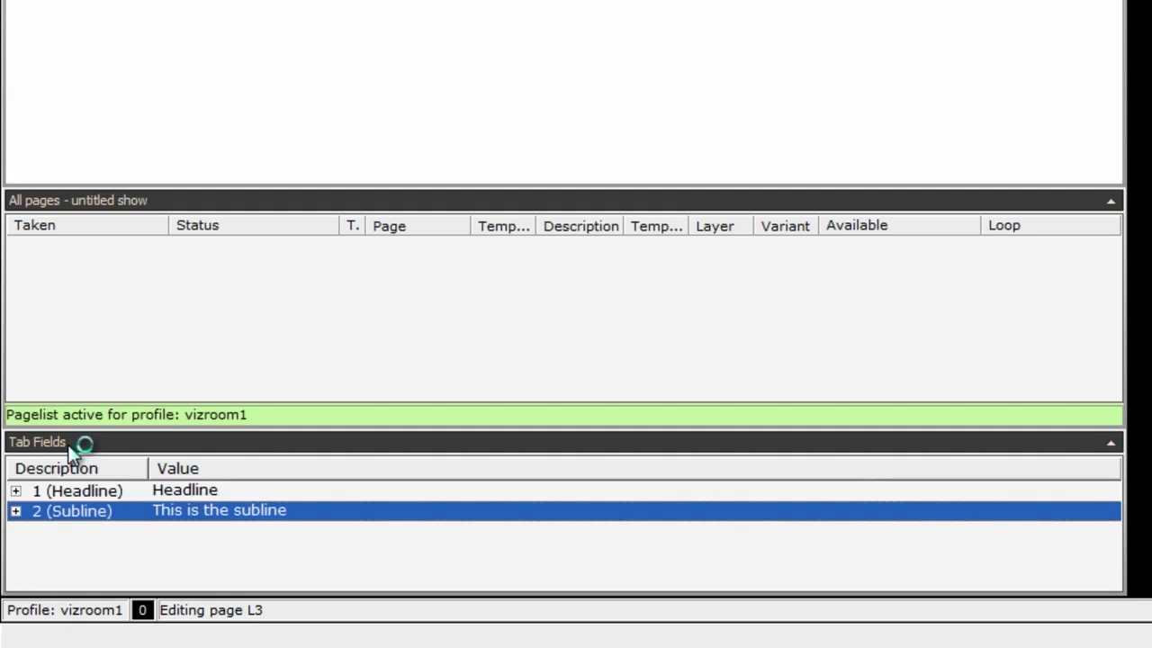
key("Up")
key("Down")
key("Up")
key("Down")
key("Up")
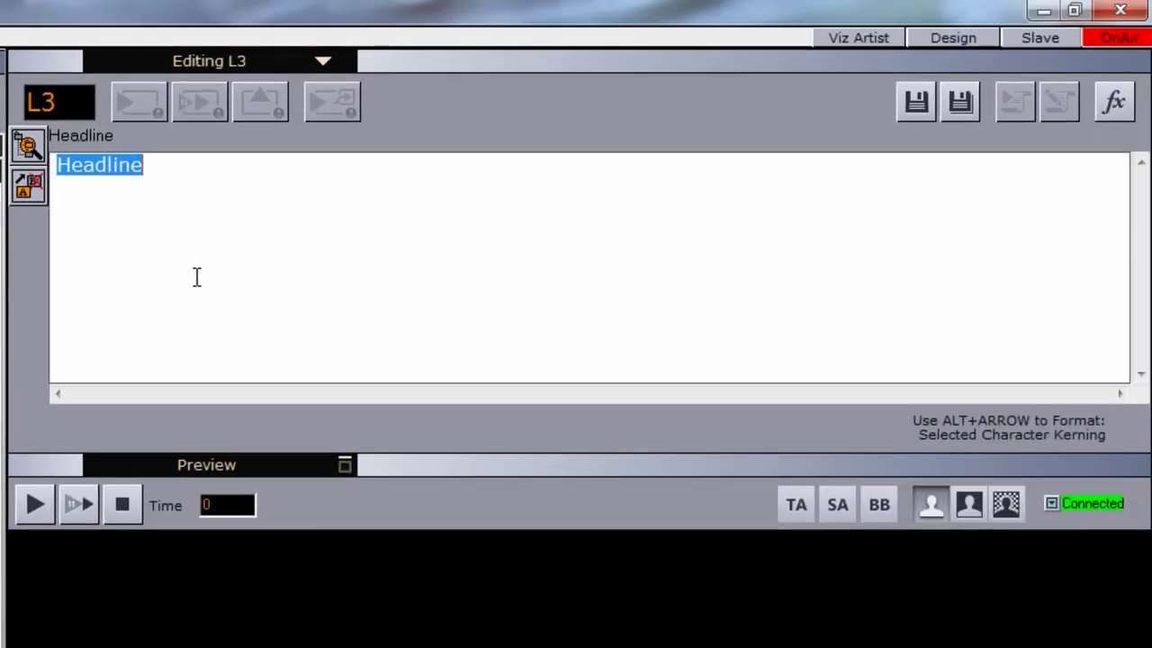
Examine the editable text of the L3 Headline and Subline fields in the page editor.
left_click_drag(196, 165, 55, 165)
key("Down")
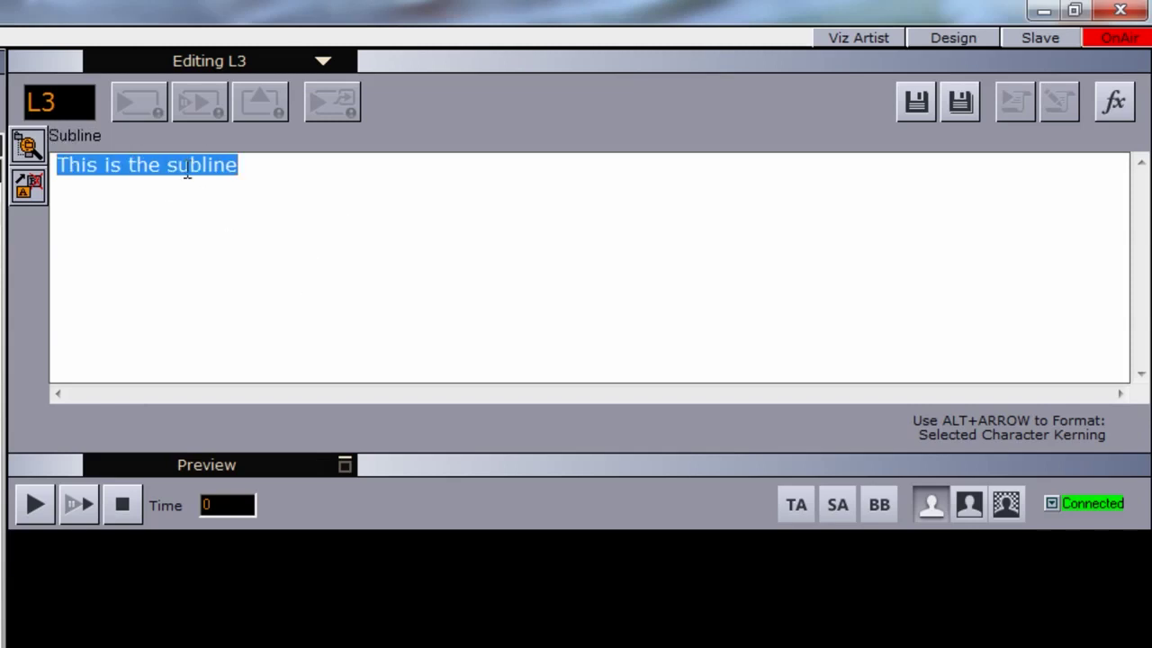
key("Up")
key("Down")
key("Up")
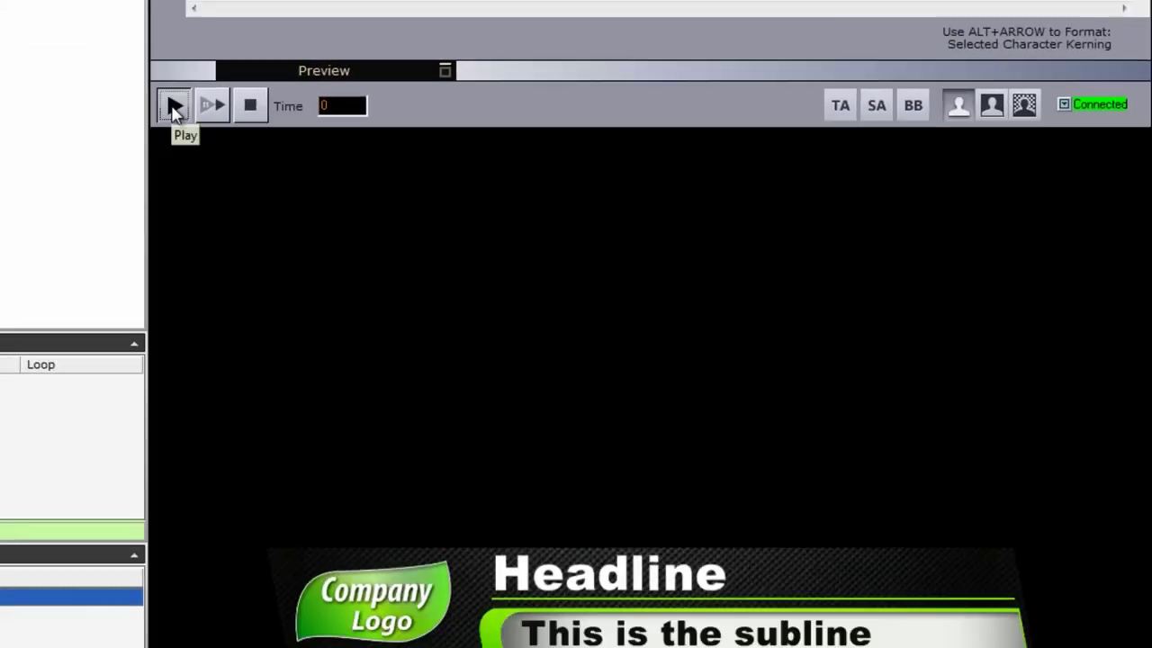
Play and continue the L3 animation in the preview, and move its time to 0.69.
left_click(34, 507)
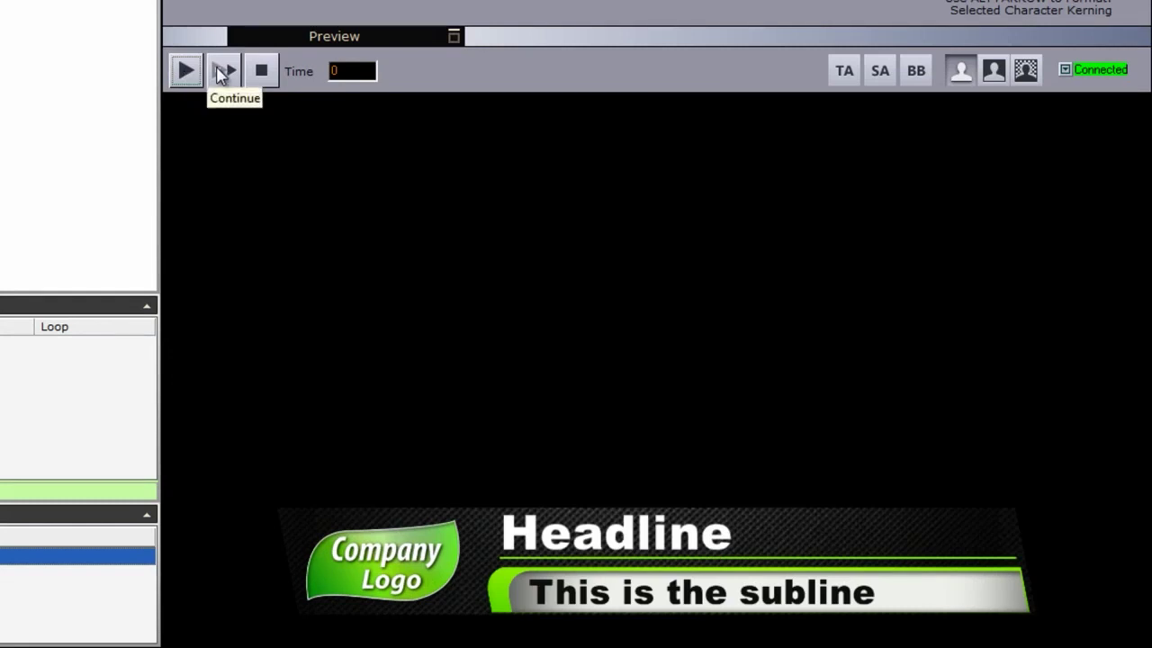
left_click(221, 74)
double_click(344, 71)
type("0.2")
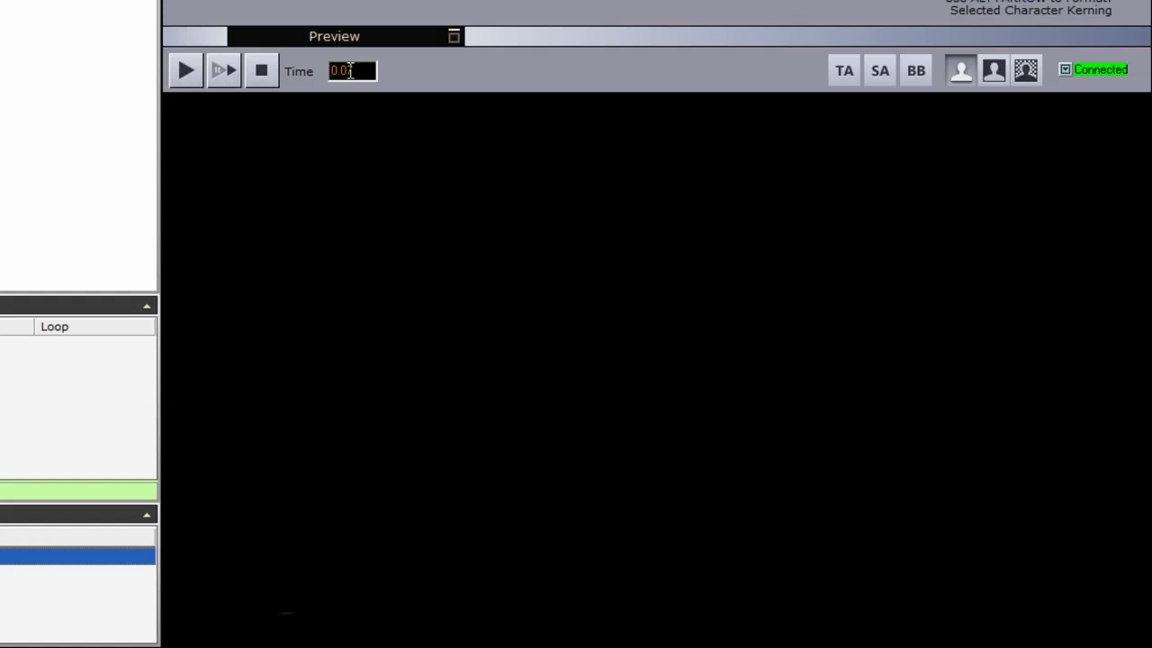
key("Return")
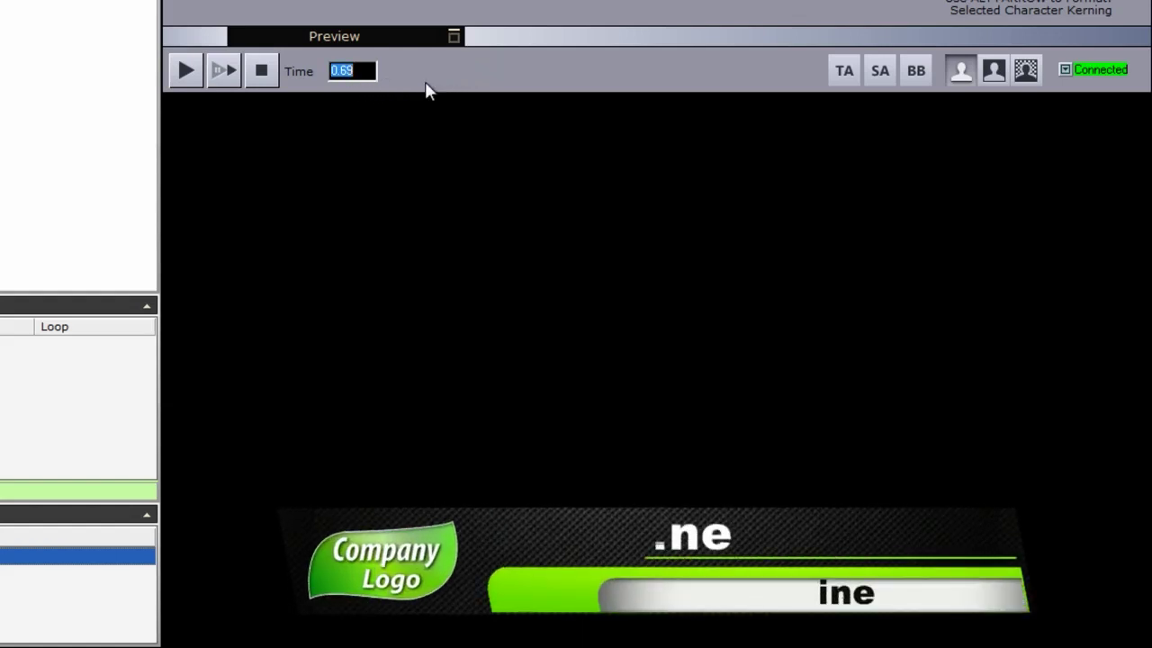
Check the title area, safe area and bounding box overlays in the preview, hide them again, and replay the L3 animation.
left_click(844, 73)
left_click(878, 76)
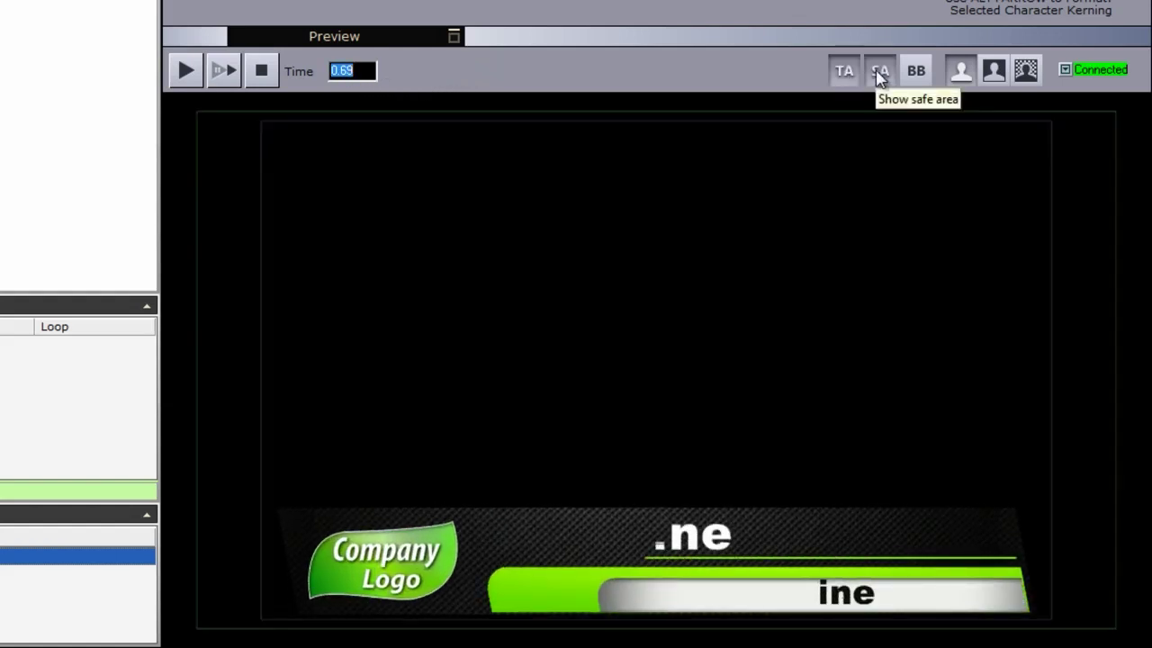
left_click(911, 75)
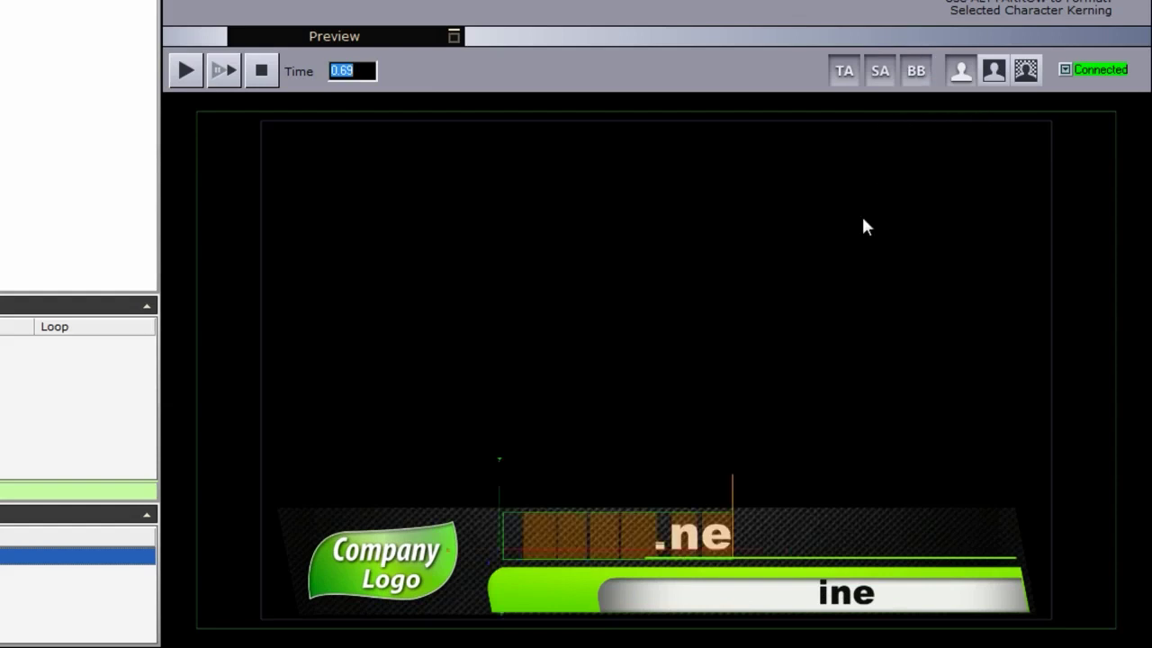
left_click(916, 75)
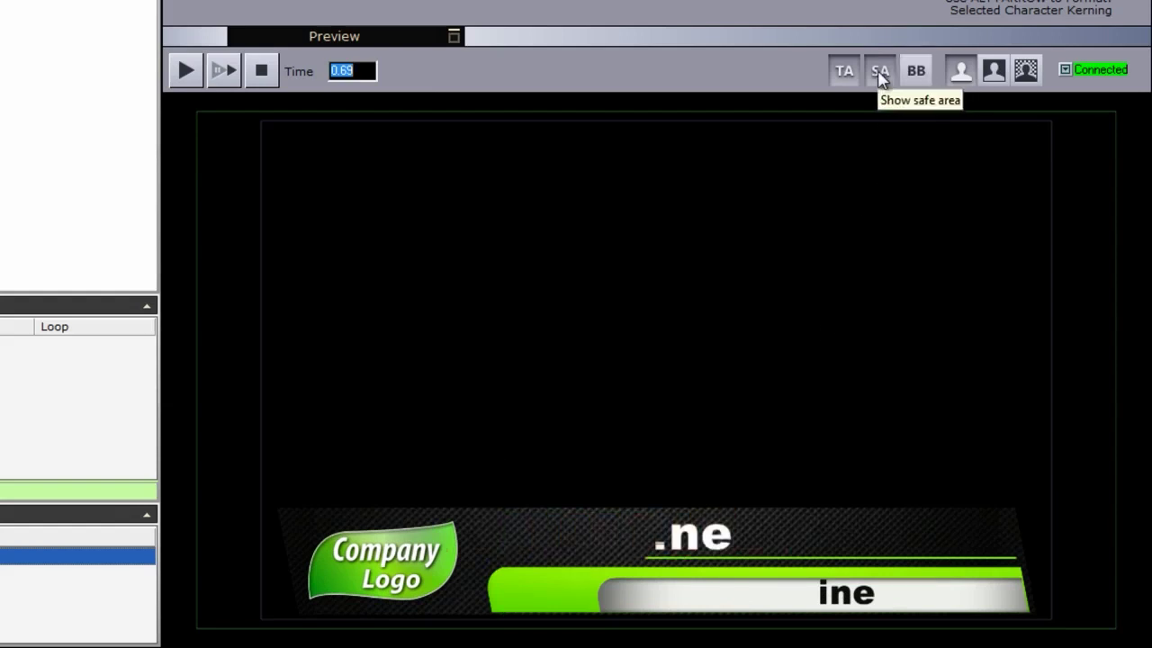
left_click(879, 75)
left_click(843, 76)
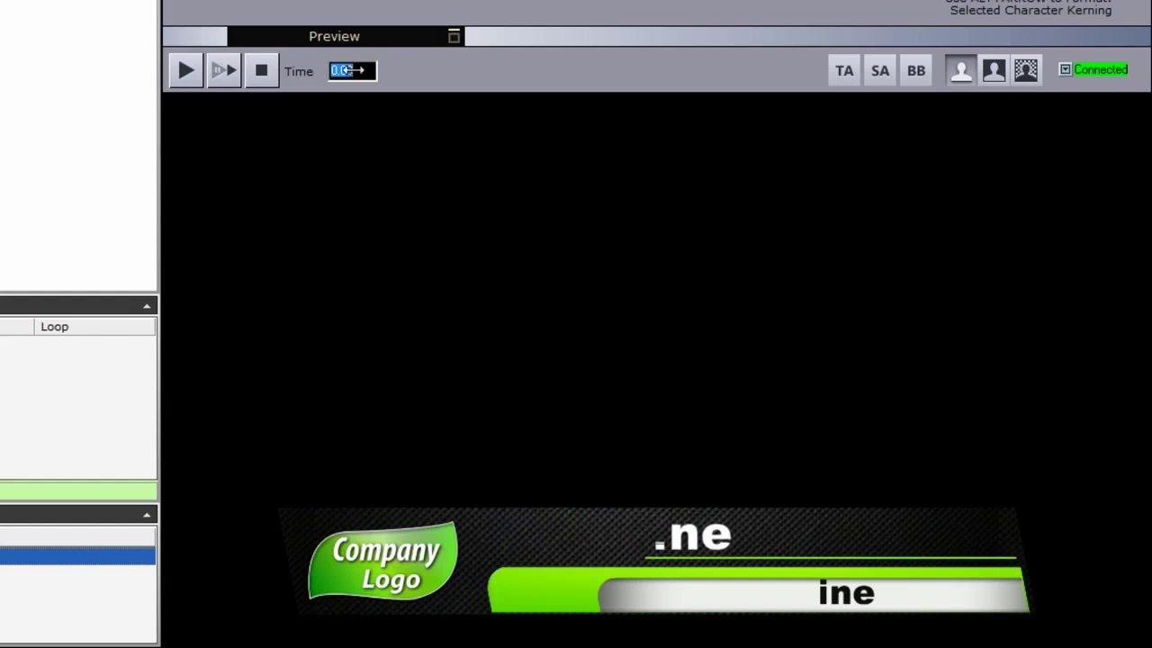
left_click(184, 72)
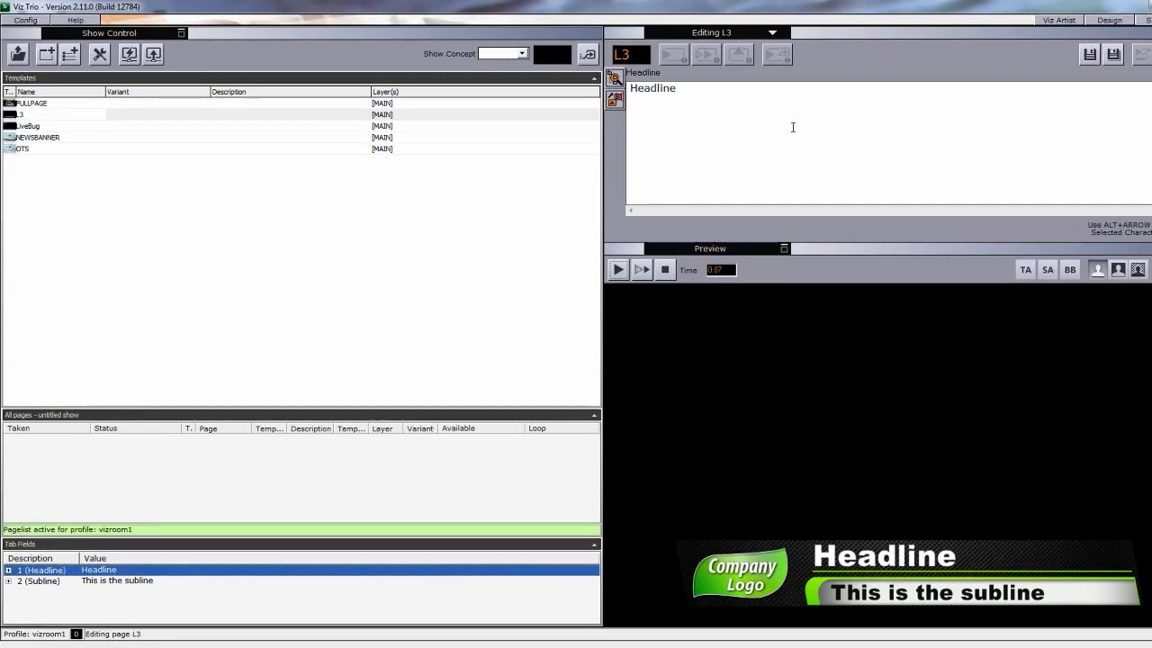
Replace the L3 Headline text with the person's full name and the Subline text with "Washington DC".
left_click_drag(699, 87, 559, 84)
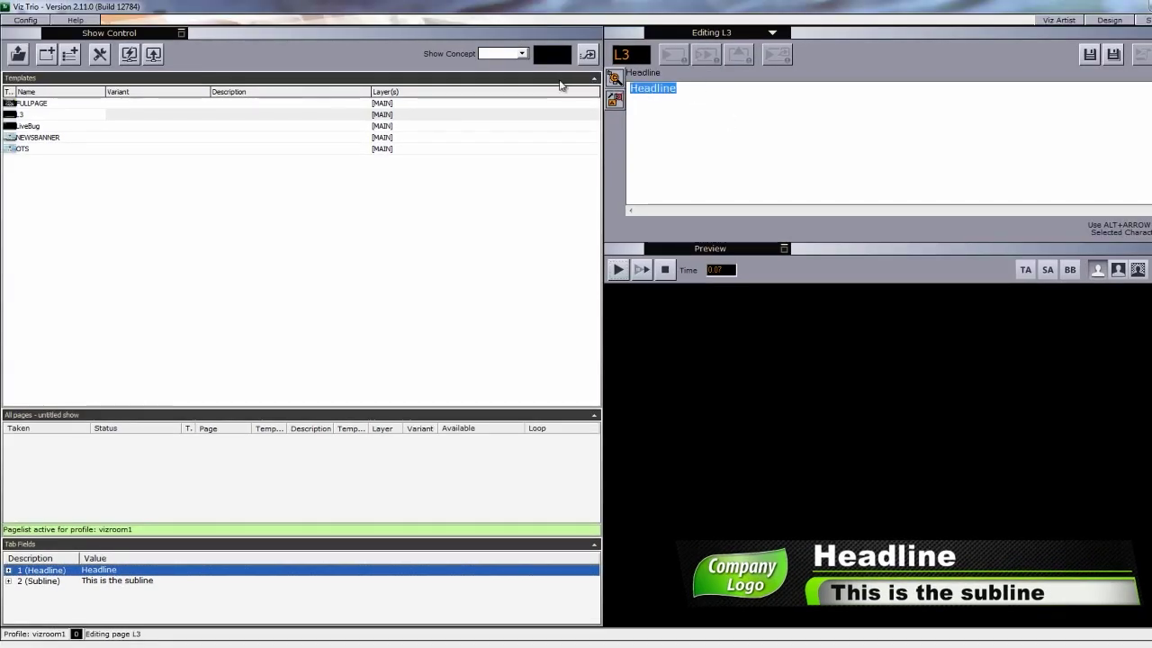
type("John Smith")
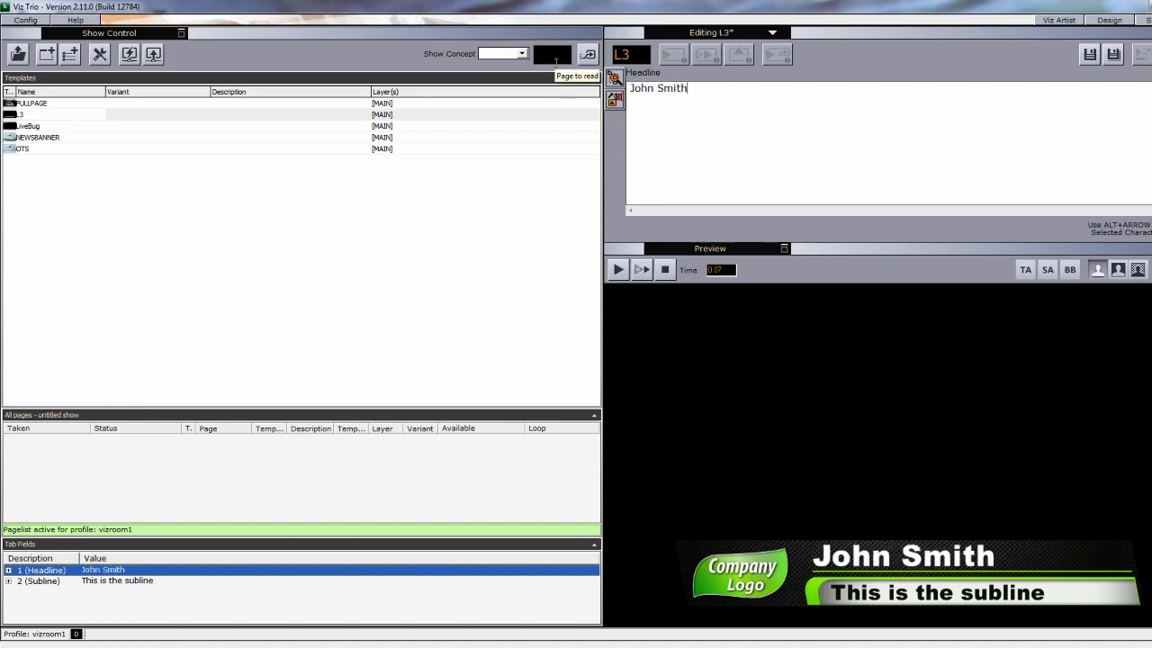
key("Tab")
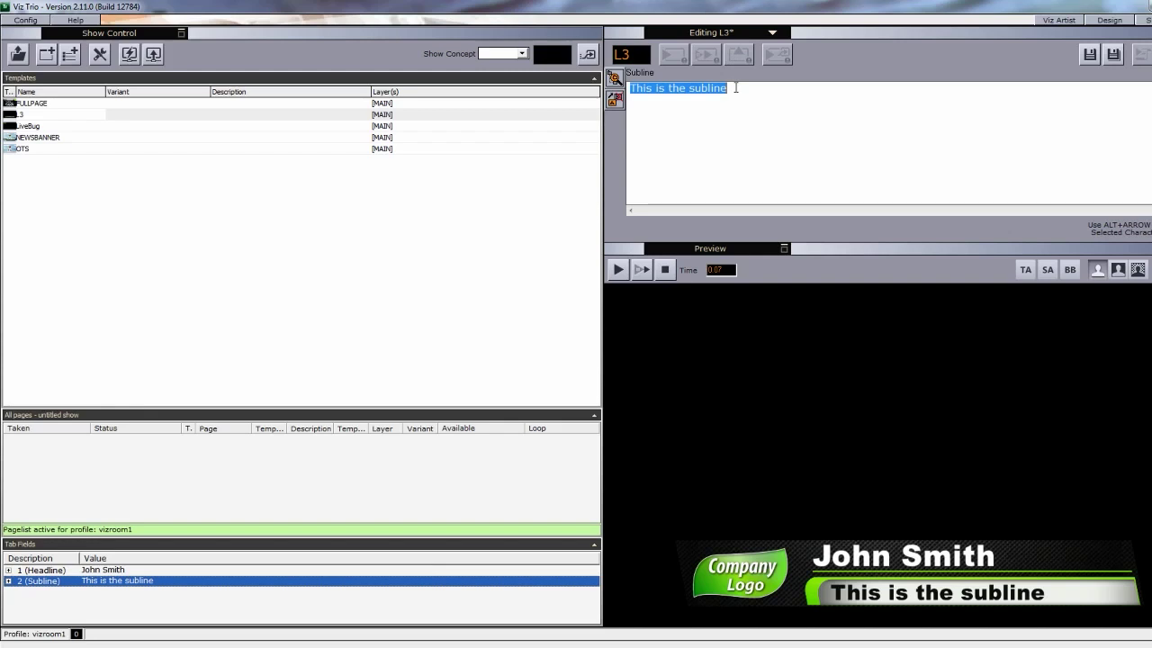
type("Wa")
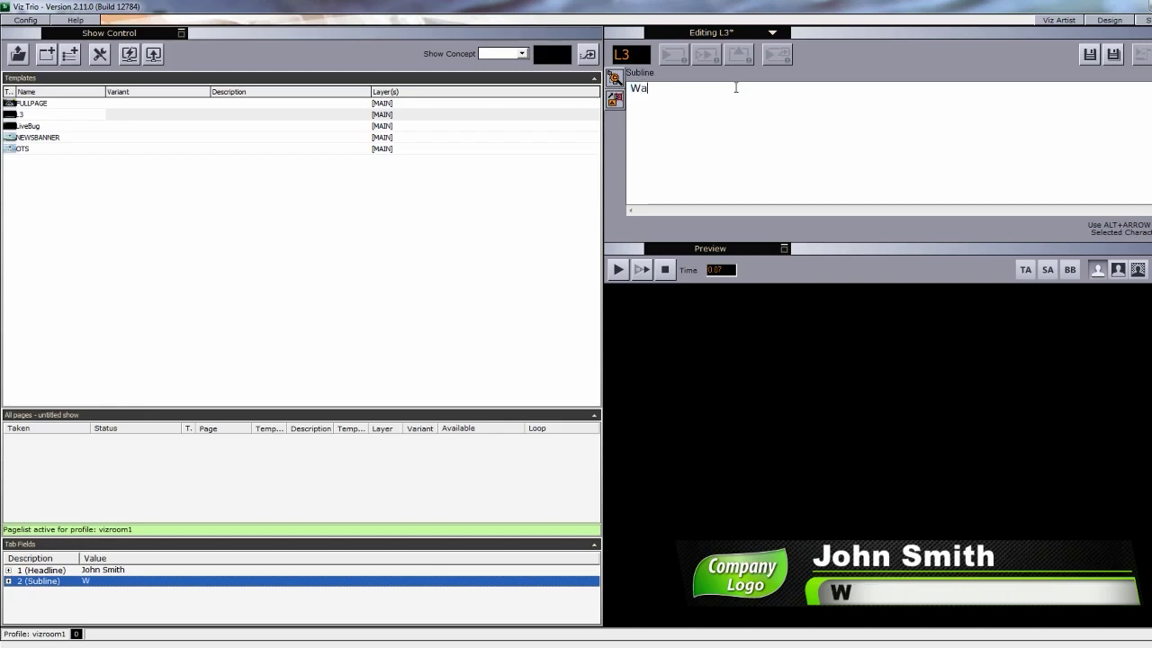
type("hshington")
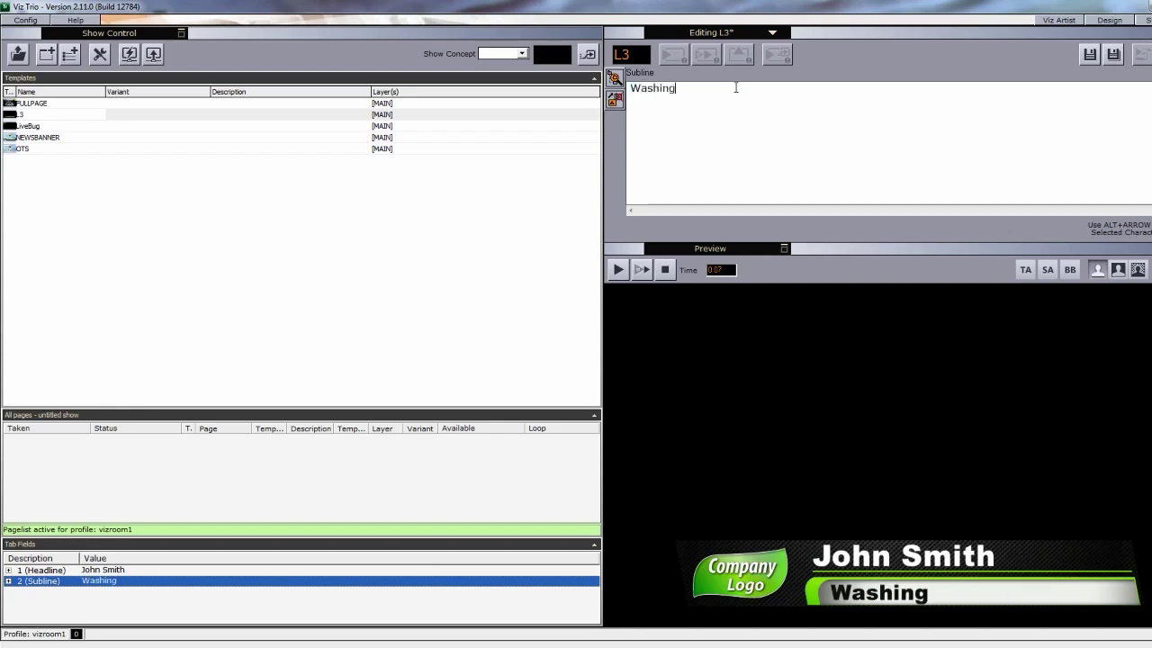
type(" DC")
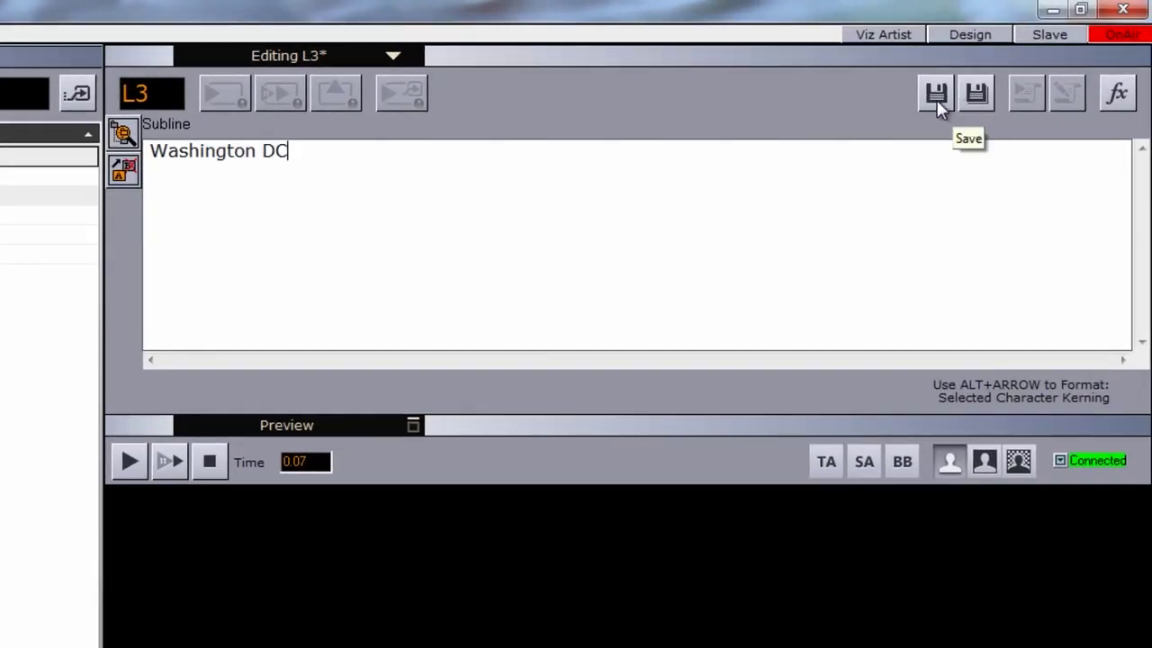
Save the edited L3 lower third as page 100 in the show.
left_click(933, 93)
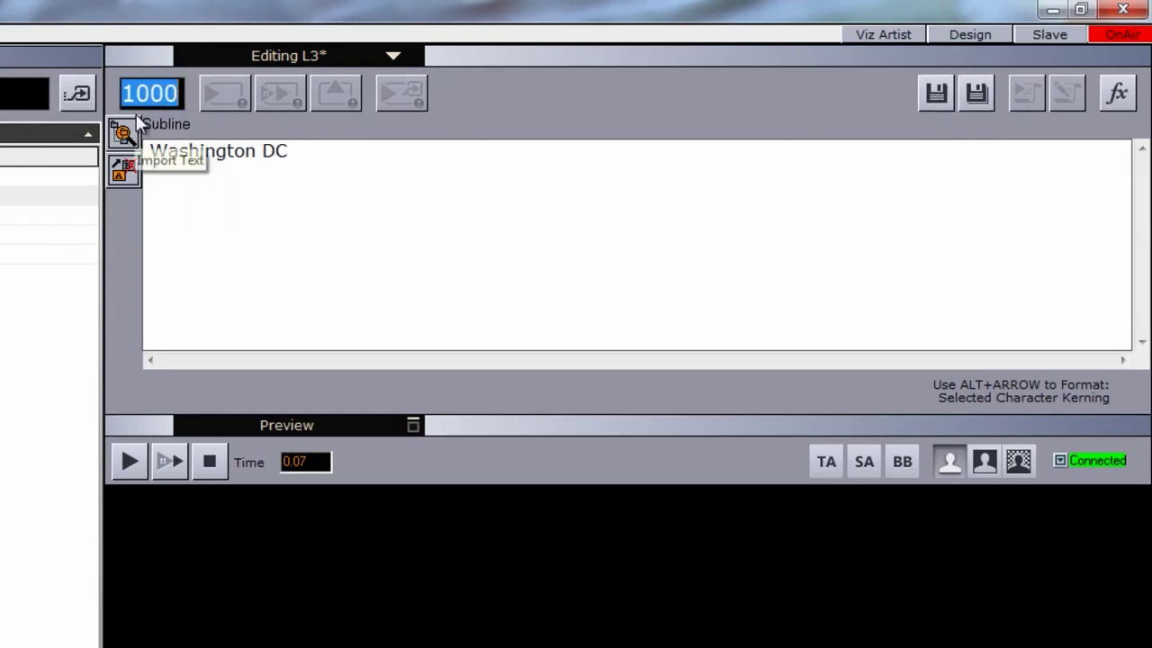
type("100")
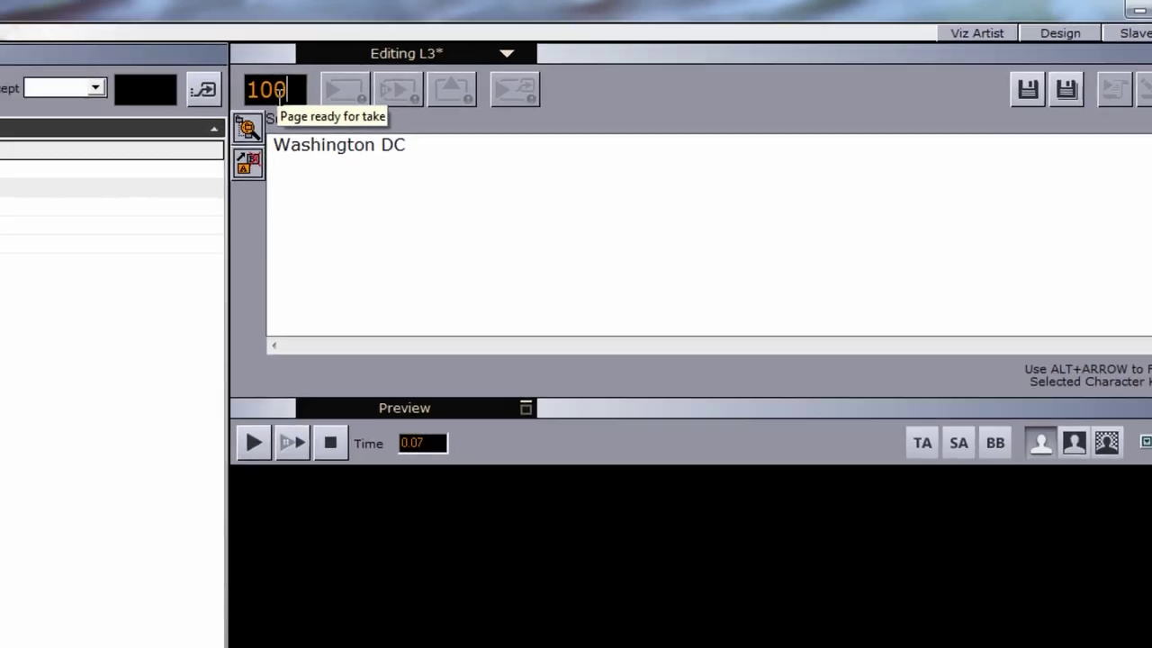
key("Return")
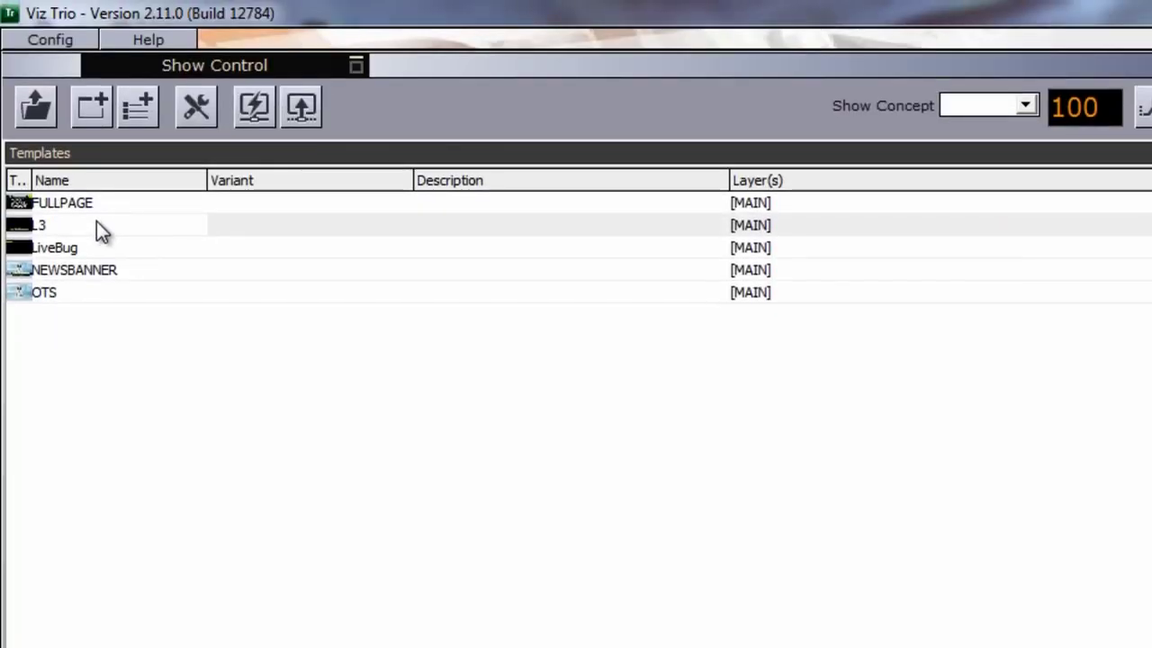
Create page 101 from the L3 template with a person's full name as the Headline and "New York" as the Subline.
double_click(96, 225)
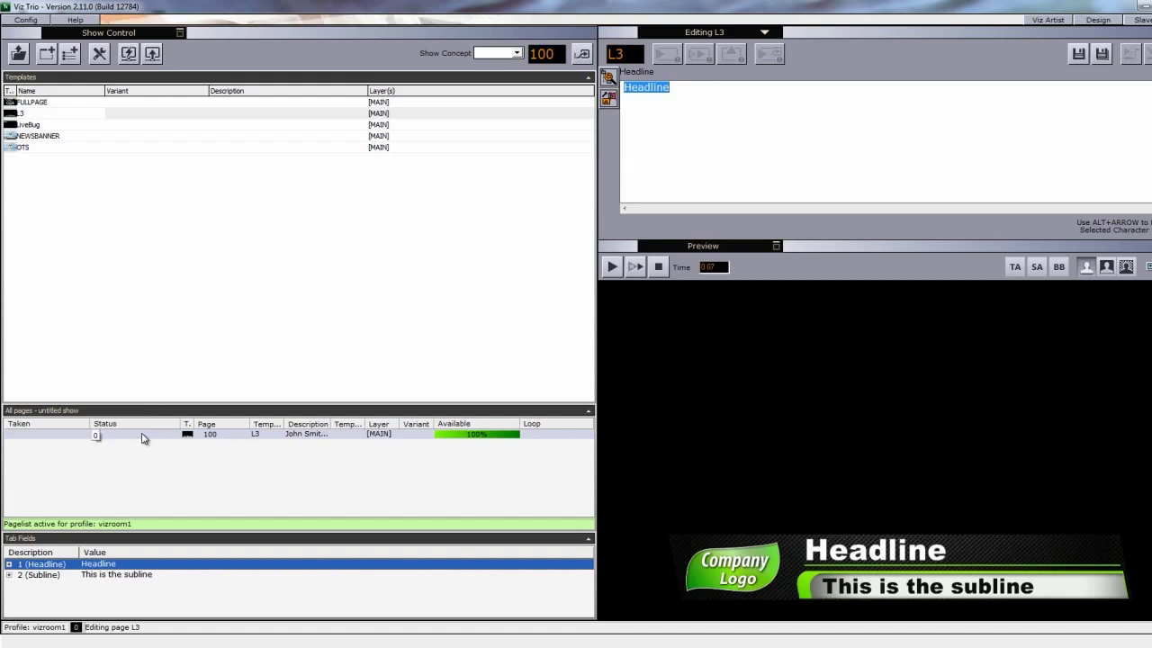
left_click(41, 115)
type("George Smith")
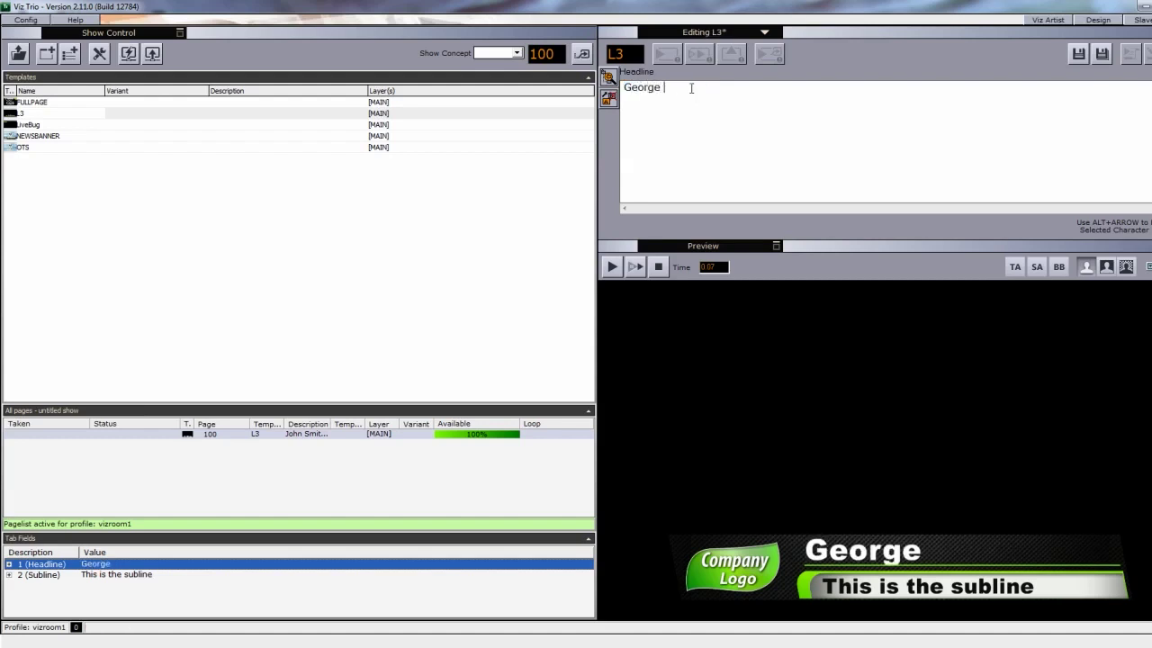
key("Tab")
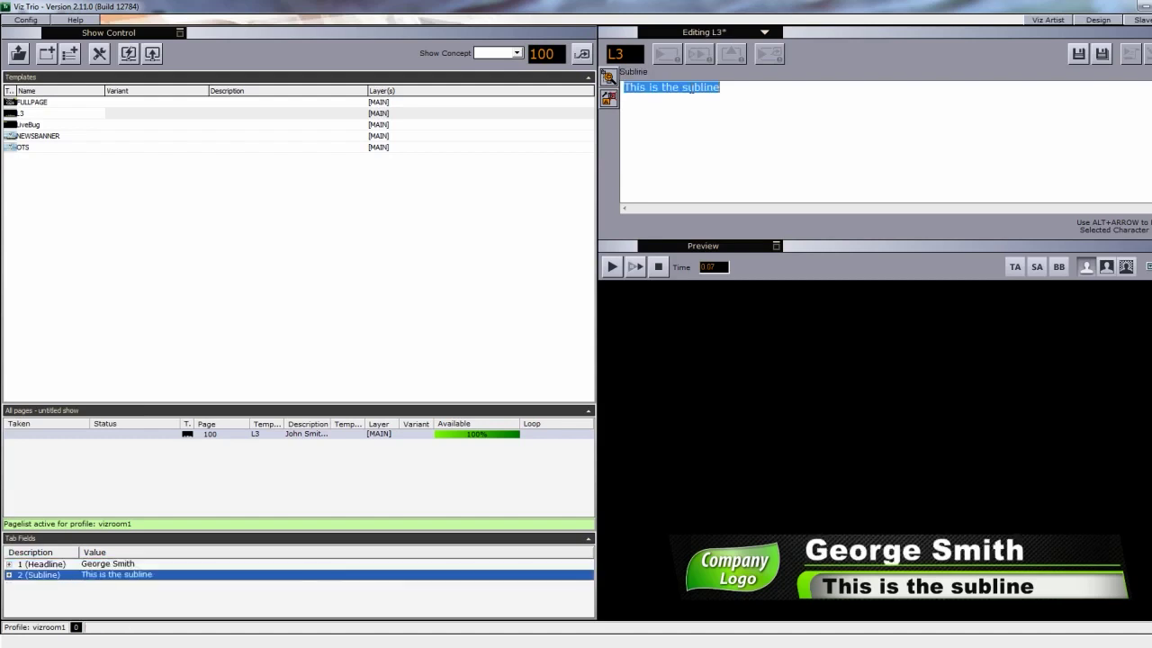
type("New ")
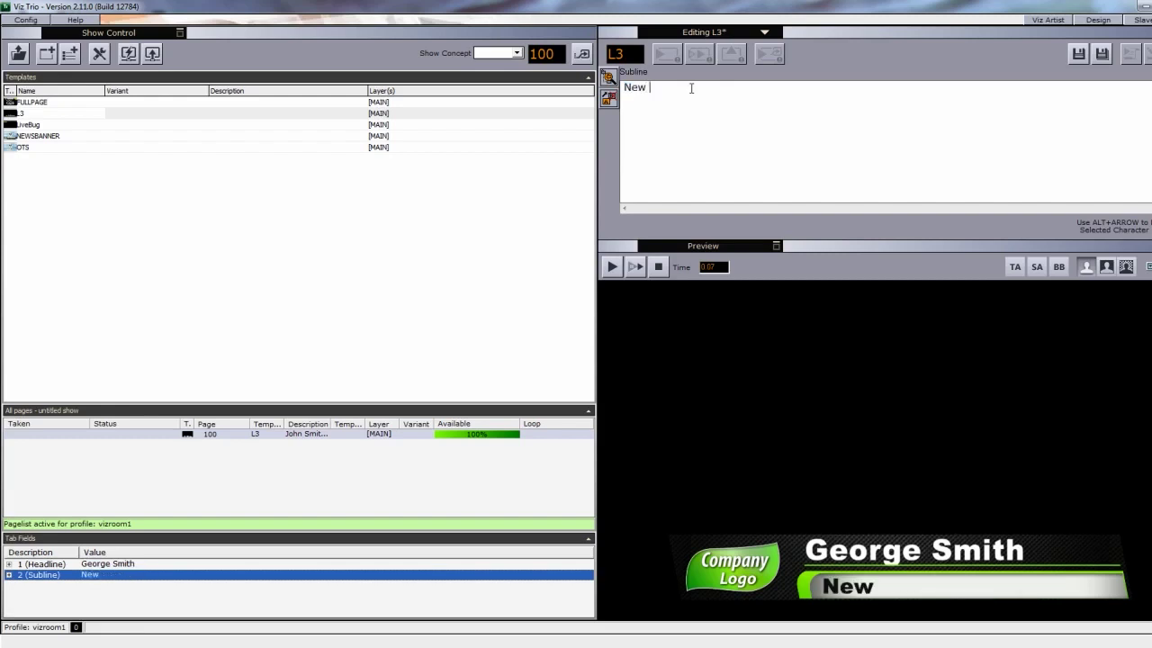
type("York")
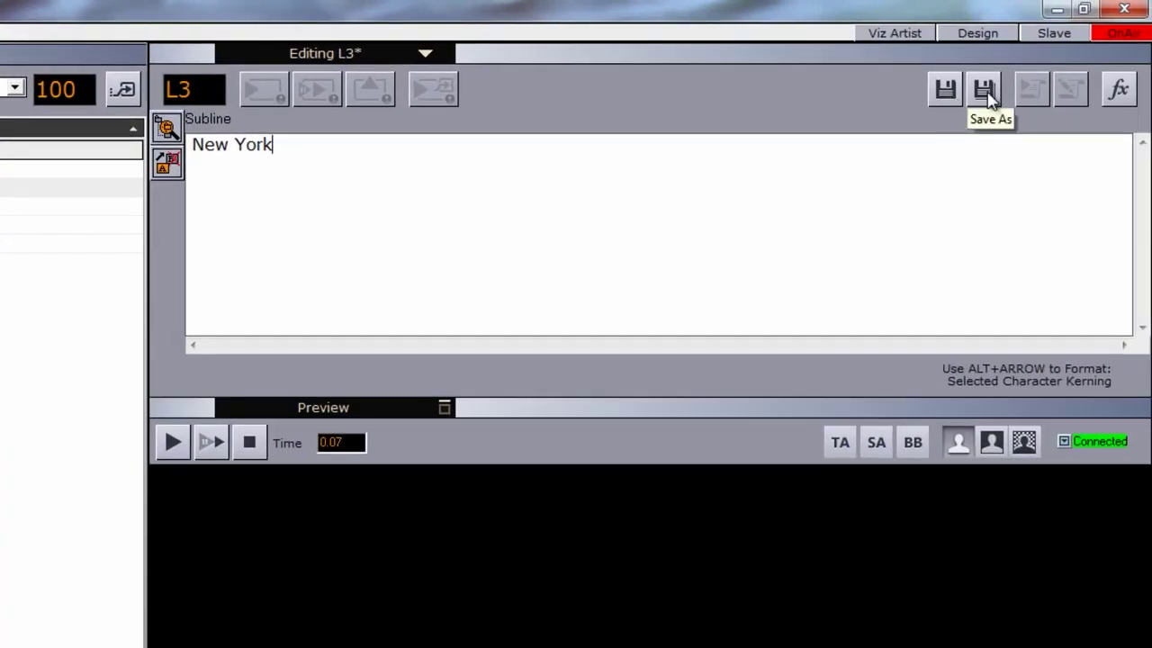
left_click(987, 91)
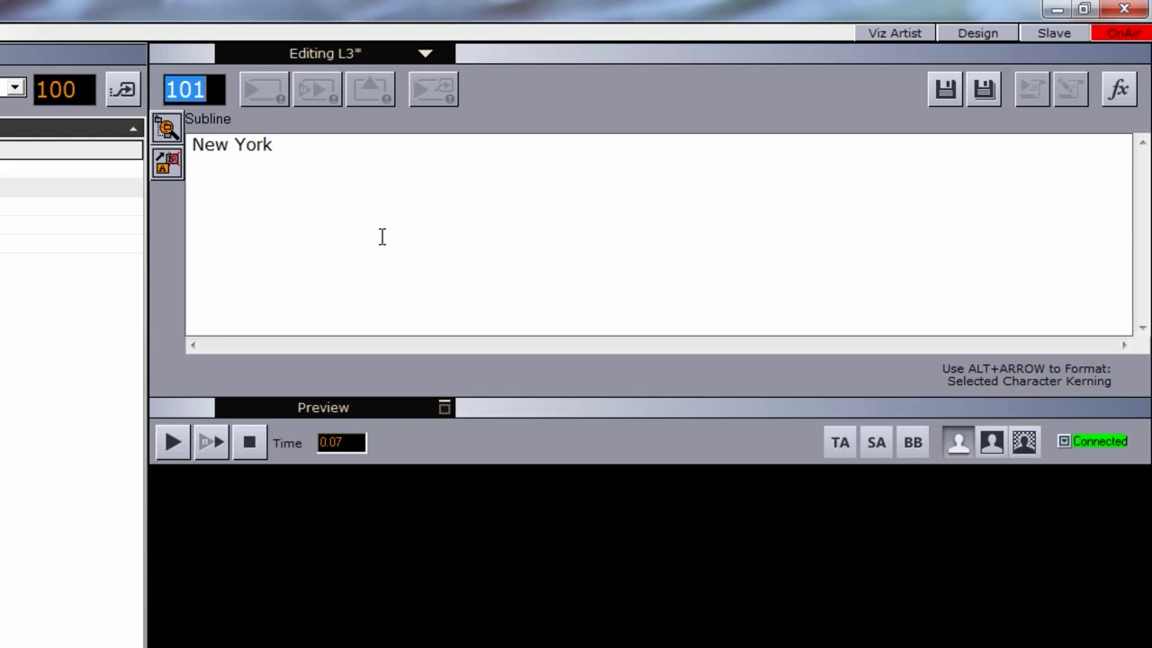
key("Return")
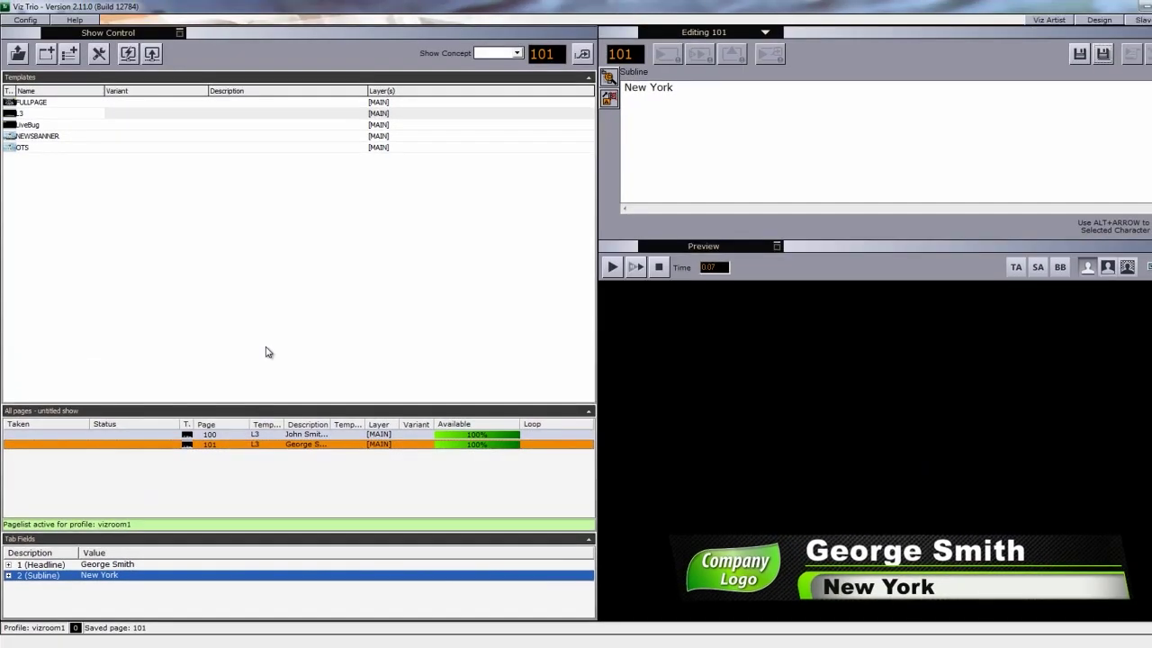
Open the L3 pages 100 and 101 one after the other and play each animation in the preview.
left_click(293, 434)
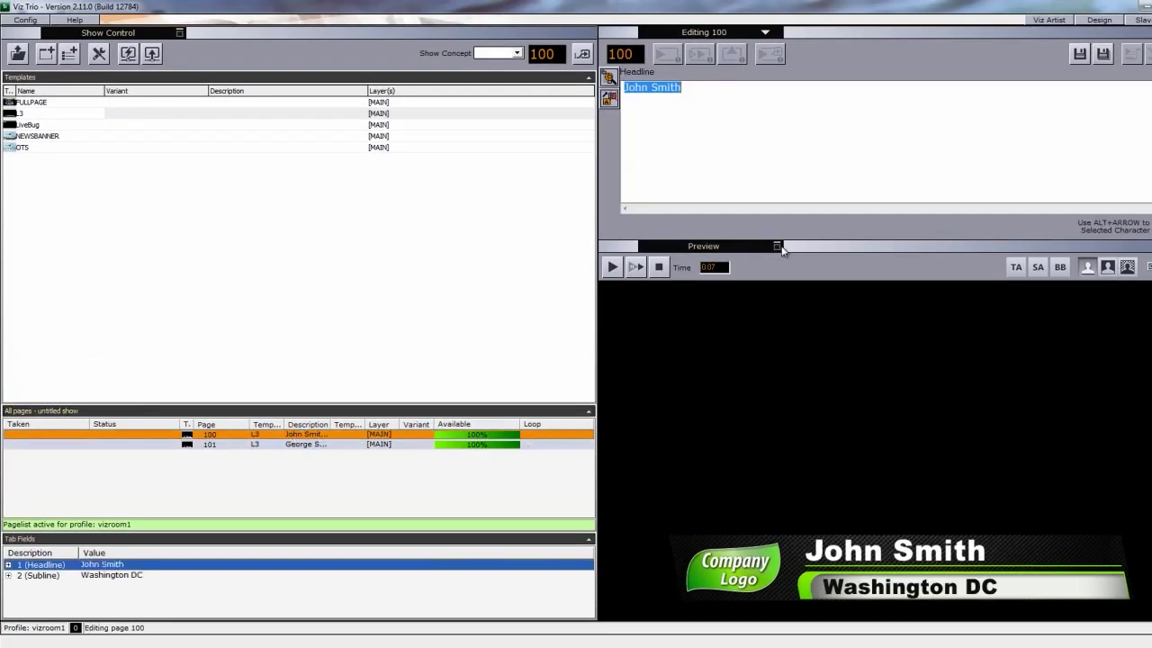
left_click(613, 267)
left_click(253, 445)
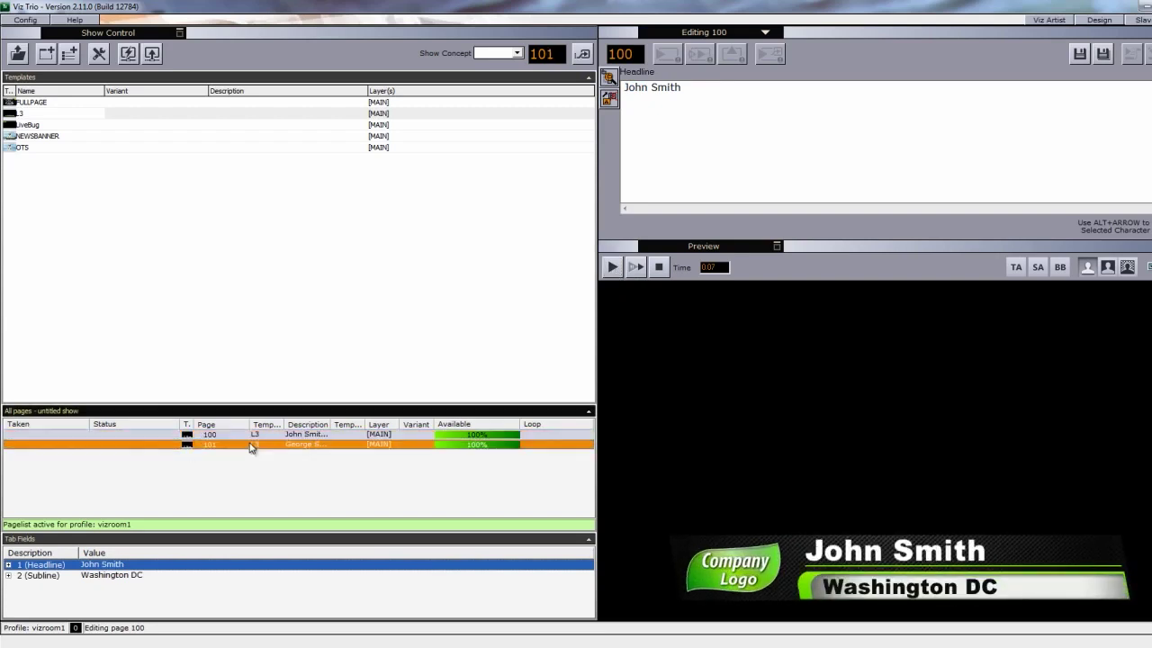
left_click(613, 267)
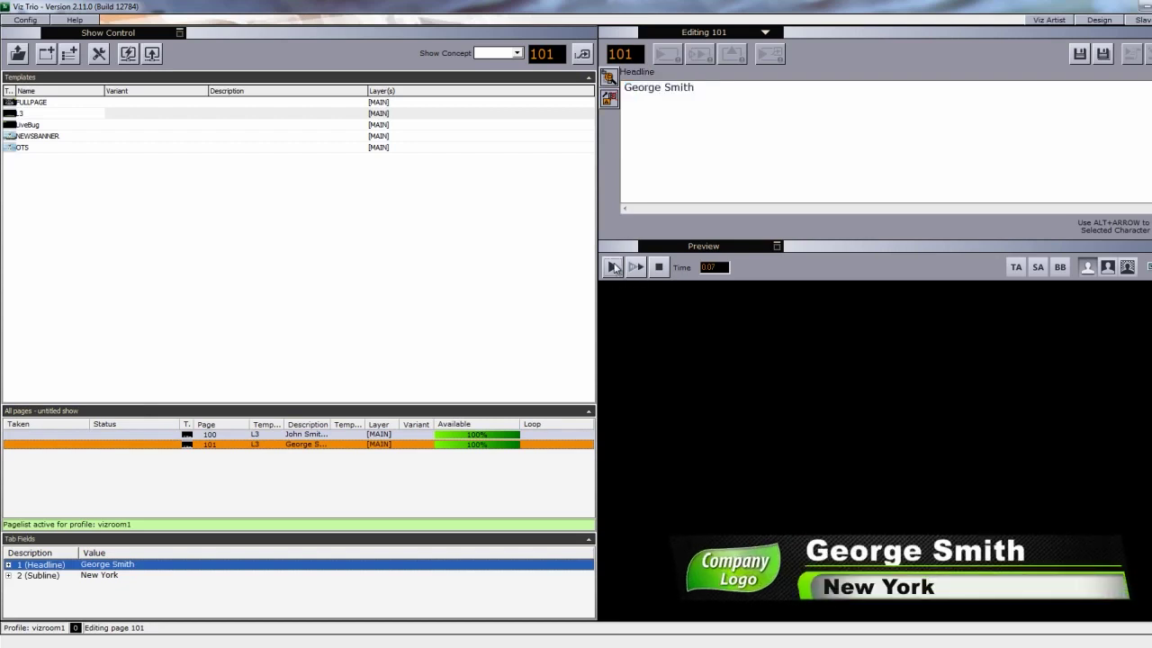
Open the LiveBug template and save it with its default text as page 200.
double_click(63, 126)
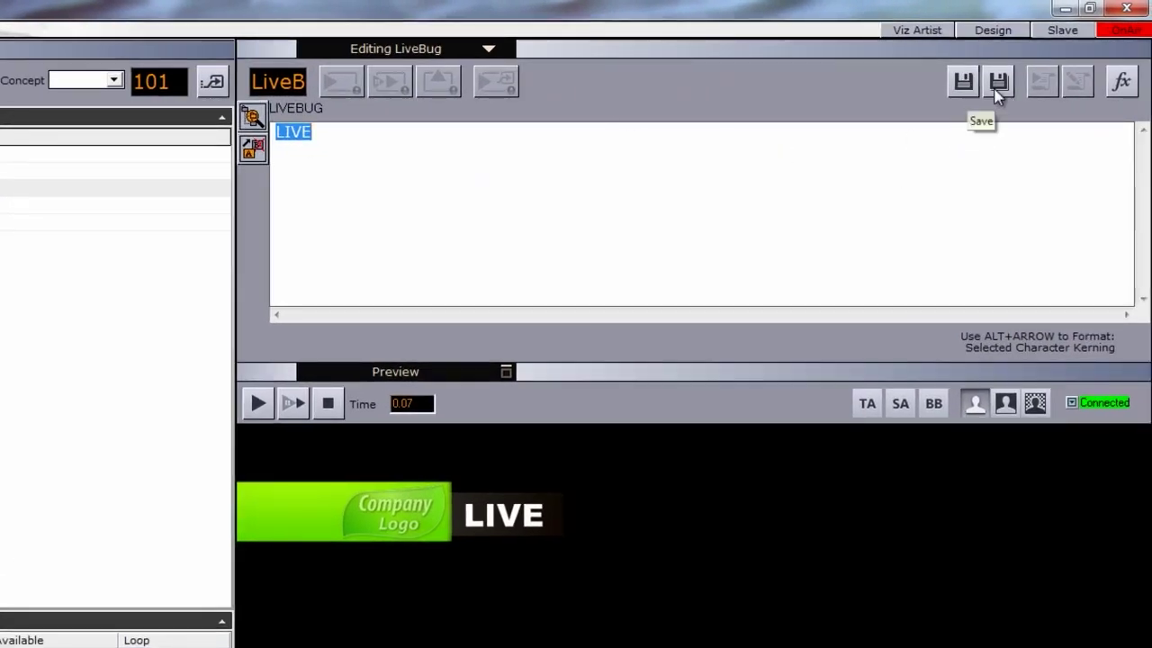
left_click(999, 84)
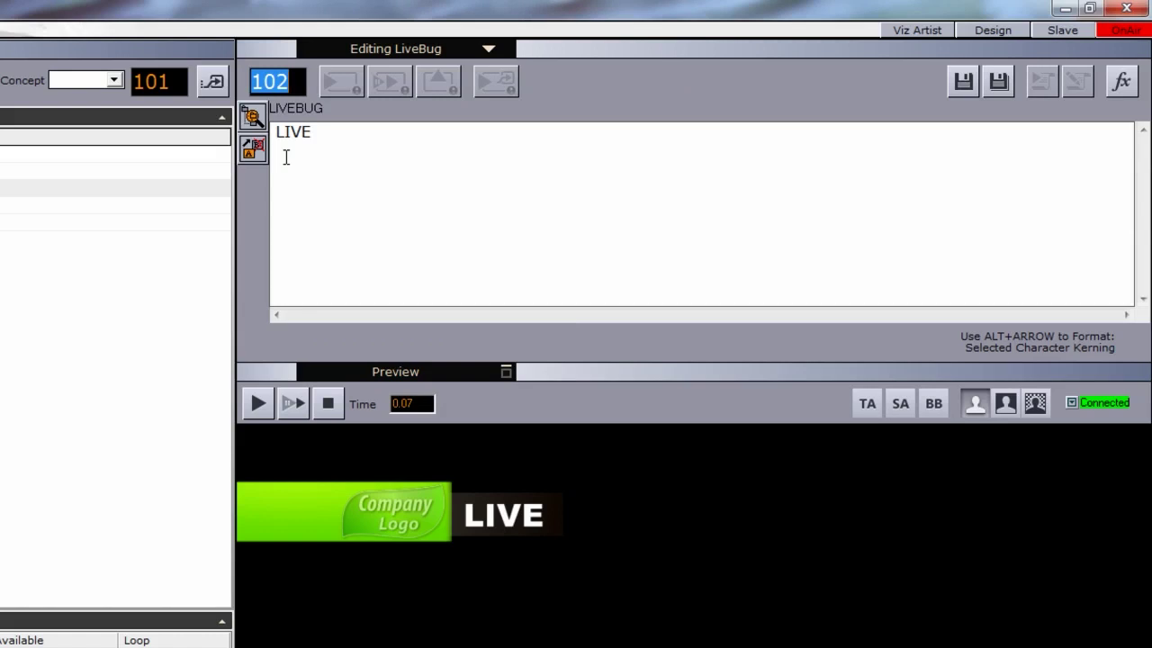
type("200")
key("Return")
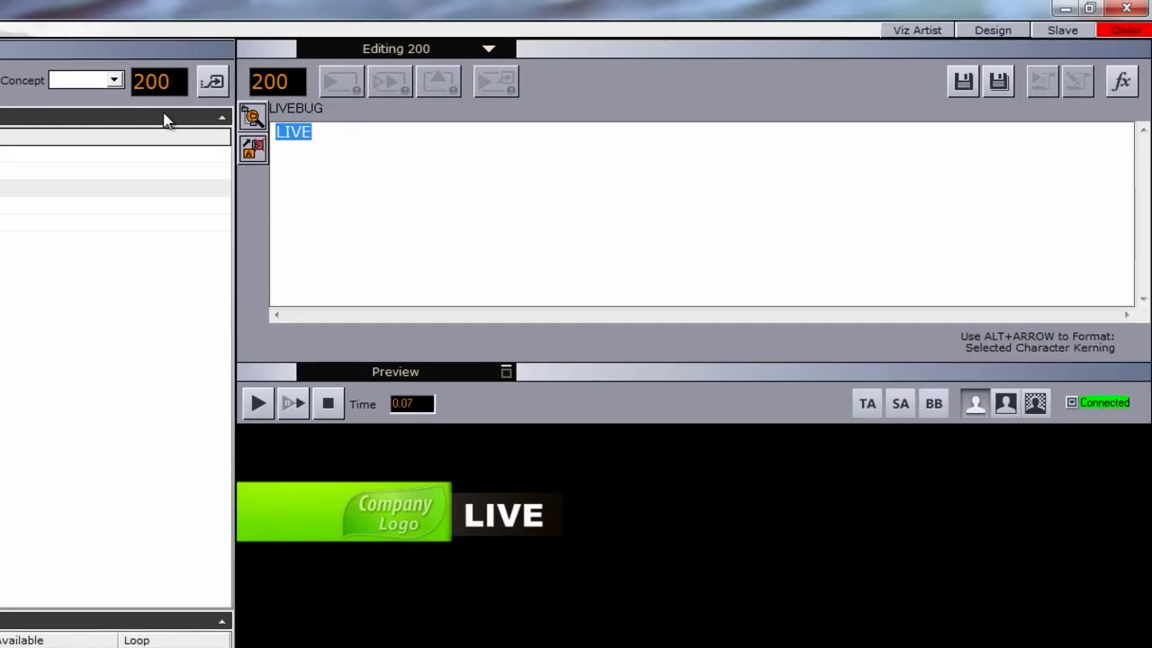
Replace the live bug text with "NEWS" and save it as new page 201.
type("new")
key("BackSpace")
key("BackSpace")
key("BackSpace")
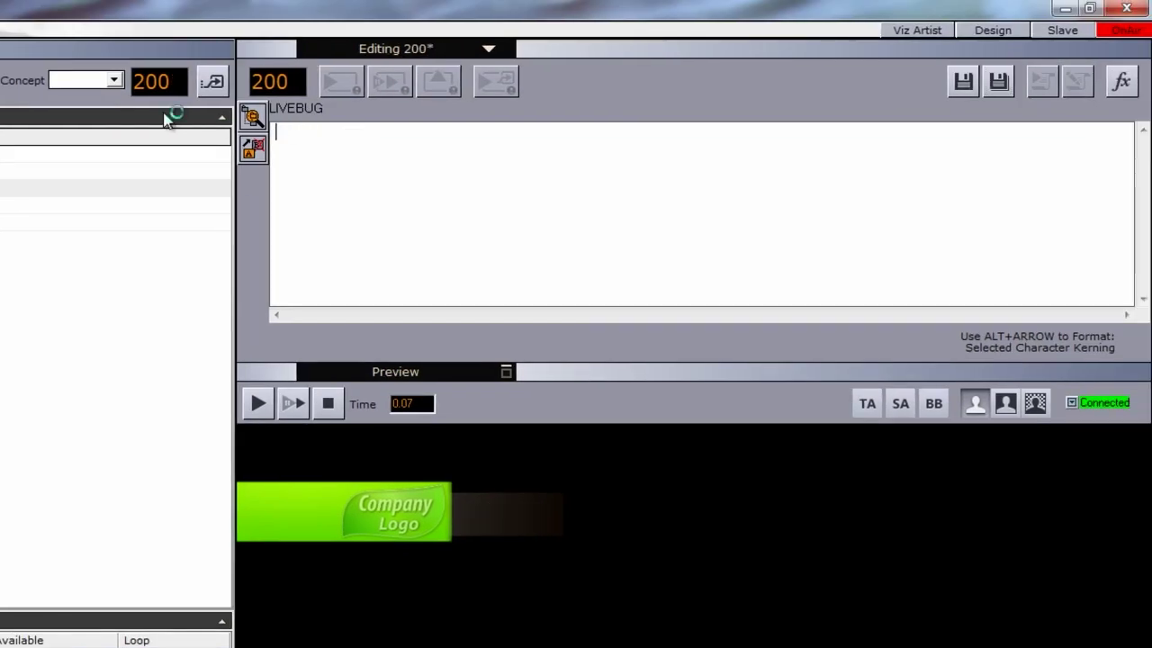
type("NEWS")
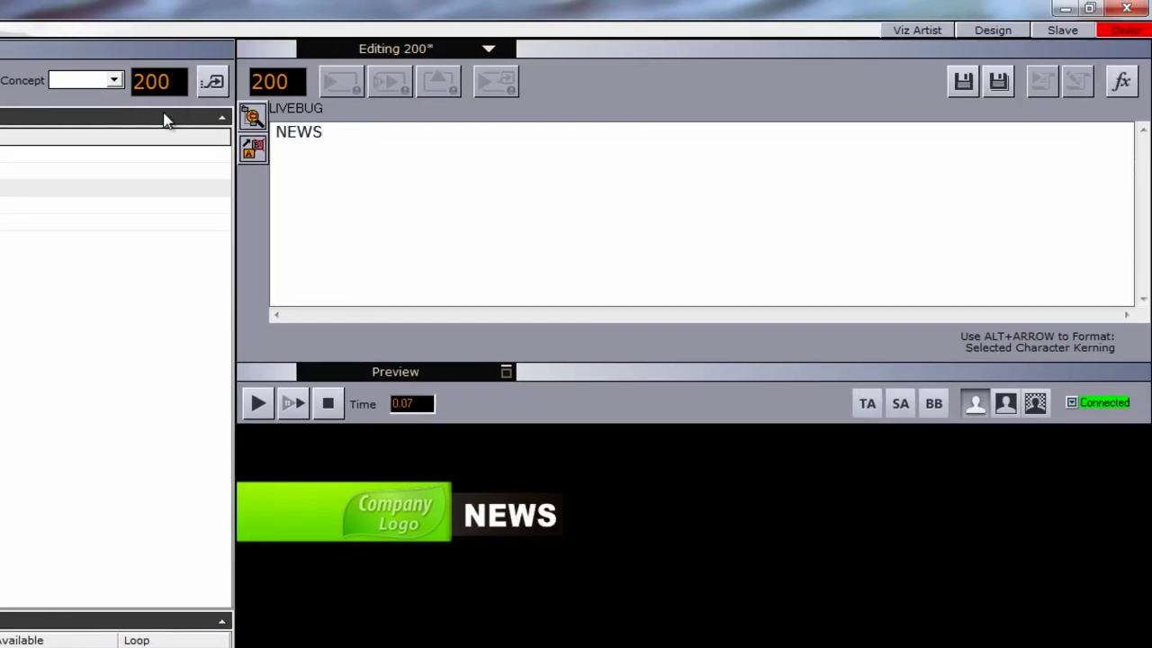
left_click(1000, 86)
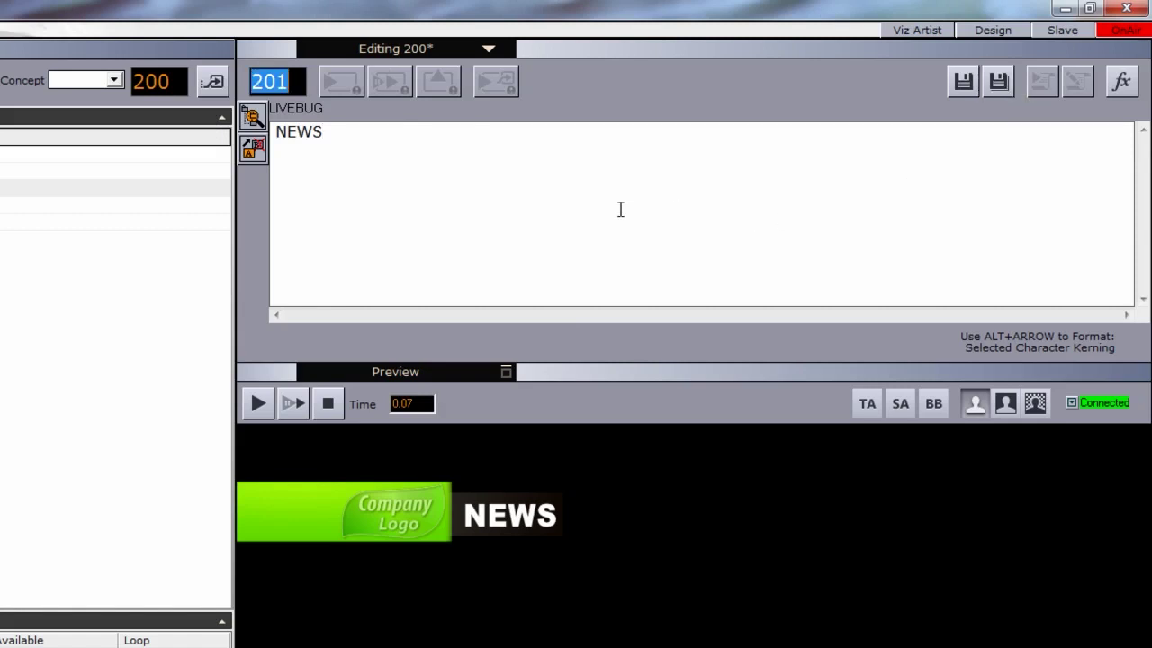
key("Return")
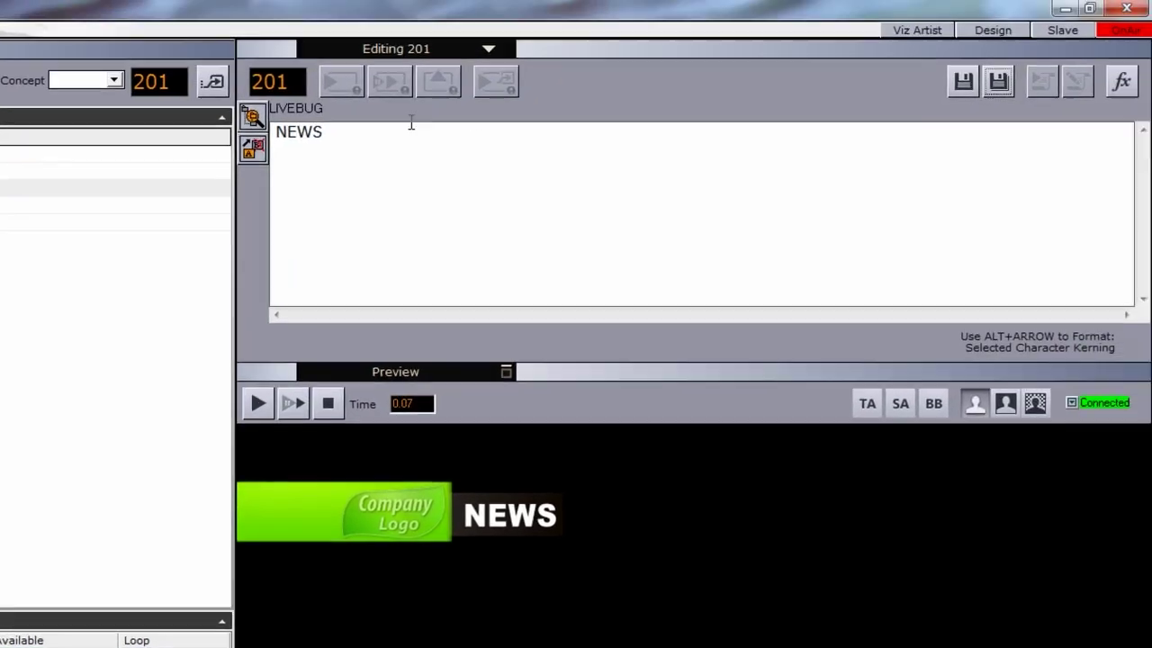
Change the live bug text to "SPORTS" and save it as new page 202.
left_click_drag(588, 35, 425, 46)
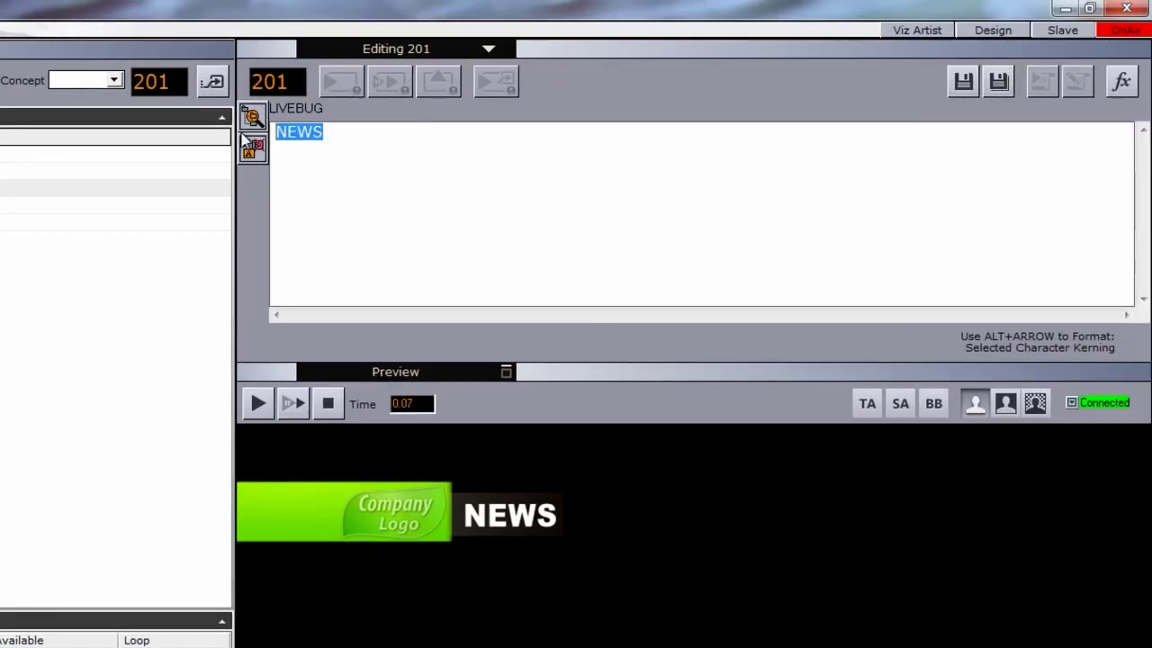
type("SPORTS")
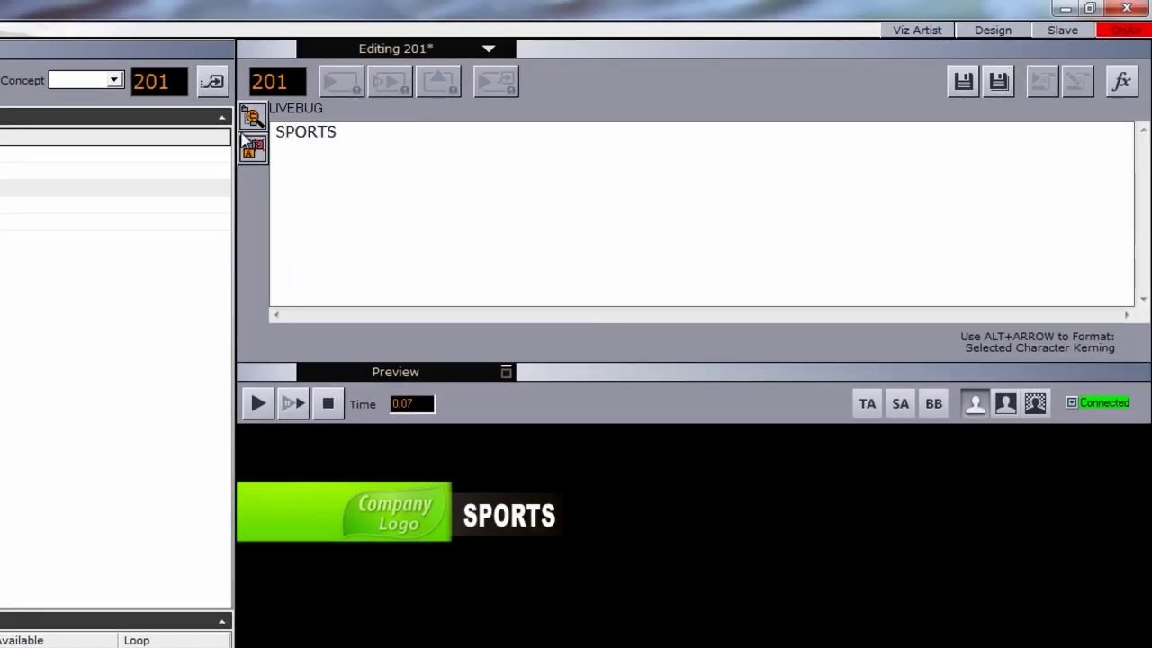
left_click(998, 81)
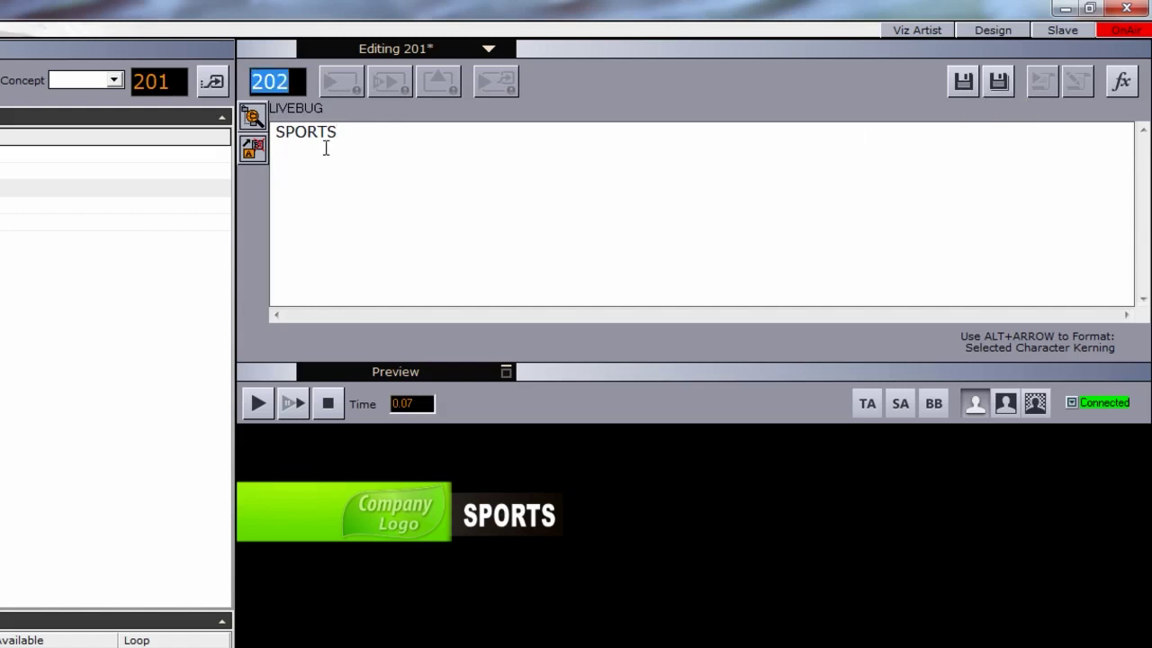
key("Return")
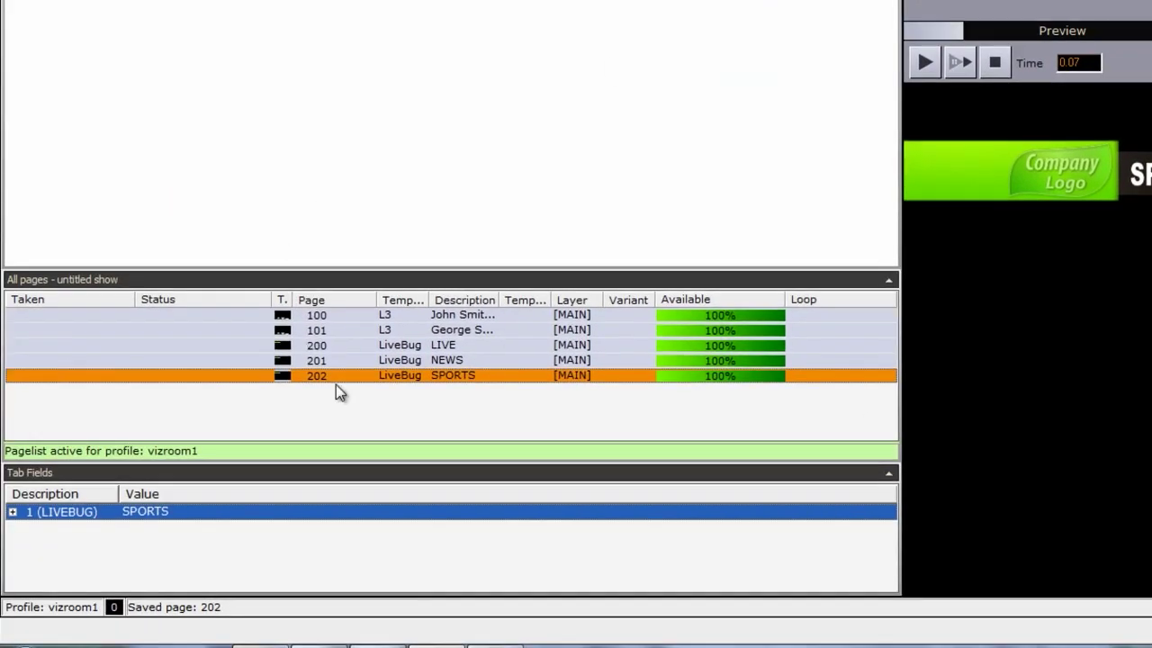
Open the LiveBug pages 200, 201 and 202 in turn and play each animation in the preview.
left_click(359, 345)
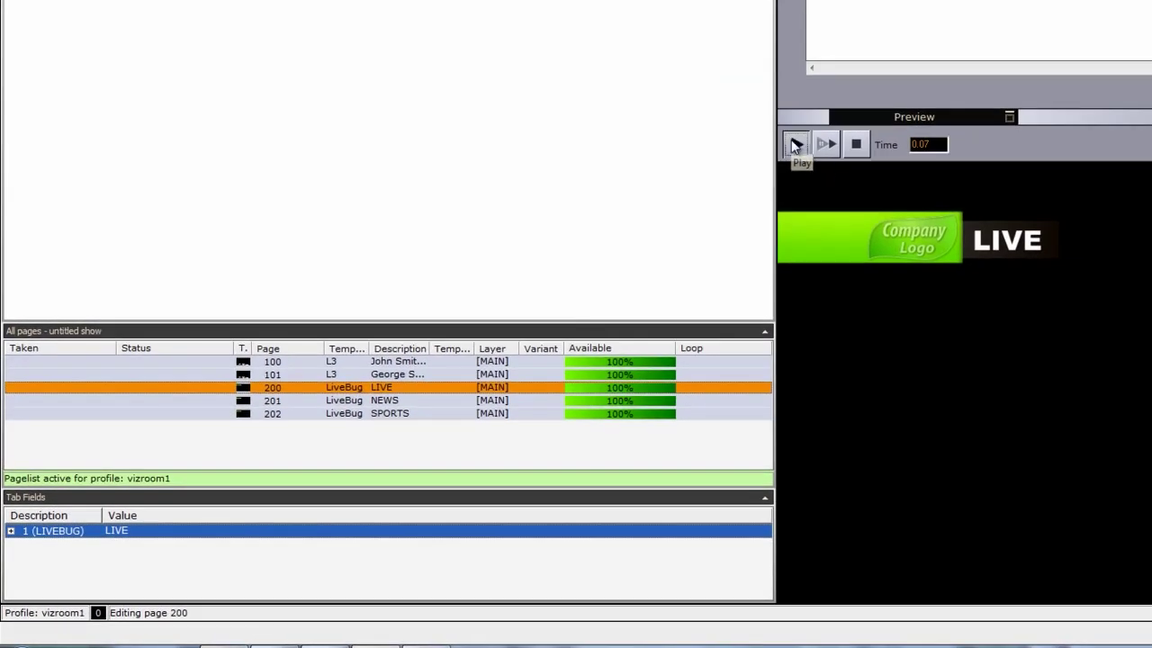
left_click(792, 143)
left_click(290, 401)
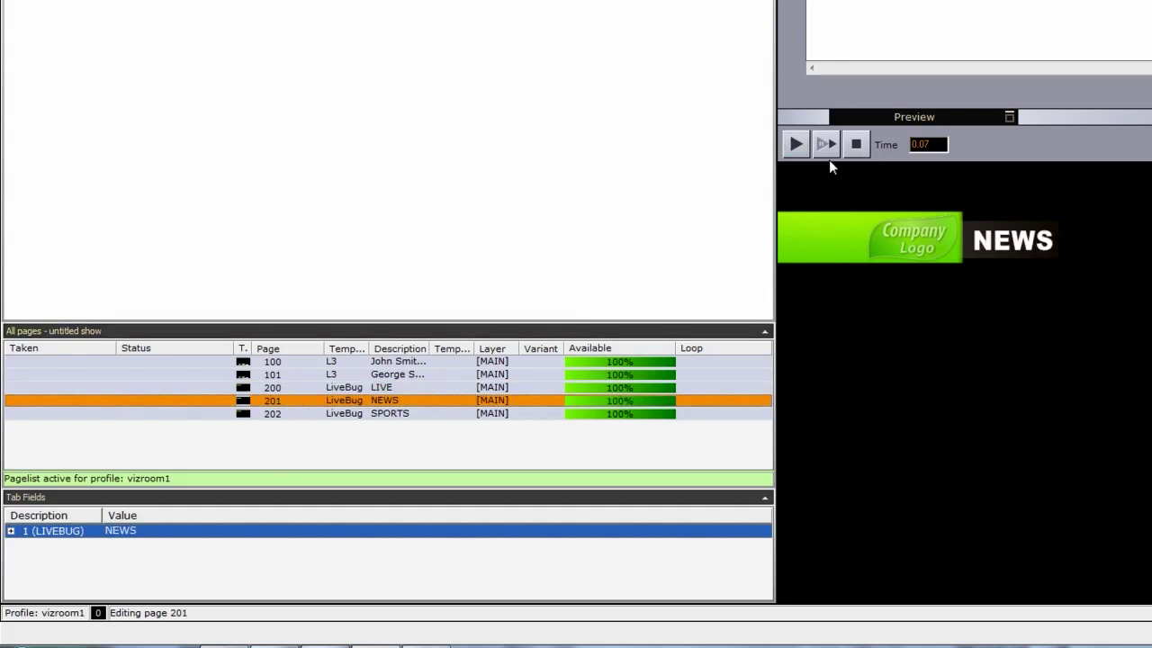
left_click(798, 143)
left_click(298, 414)
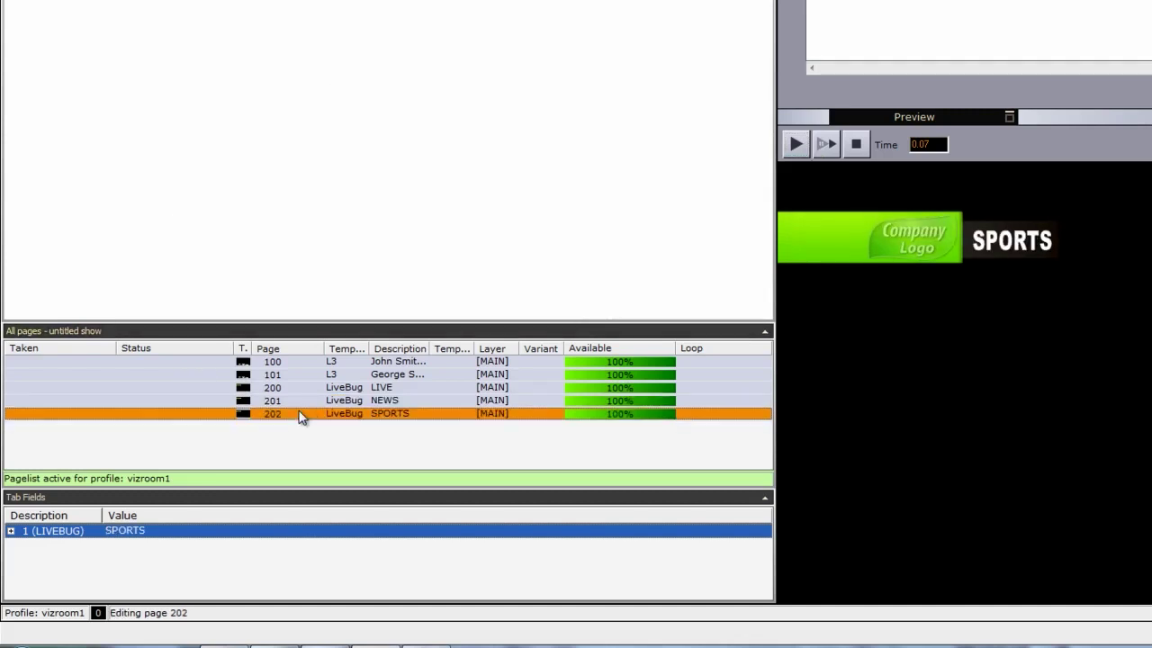
left_click(800, 144)
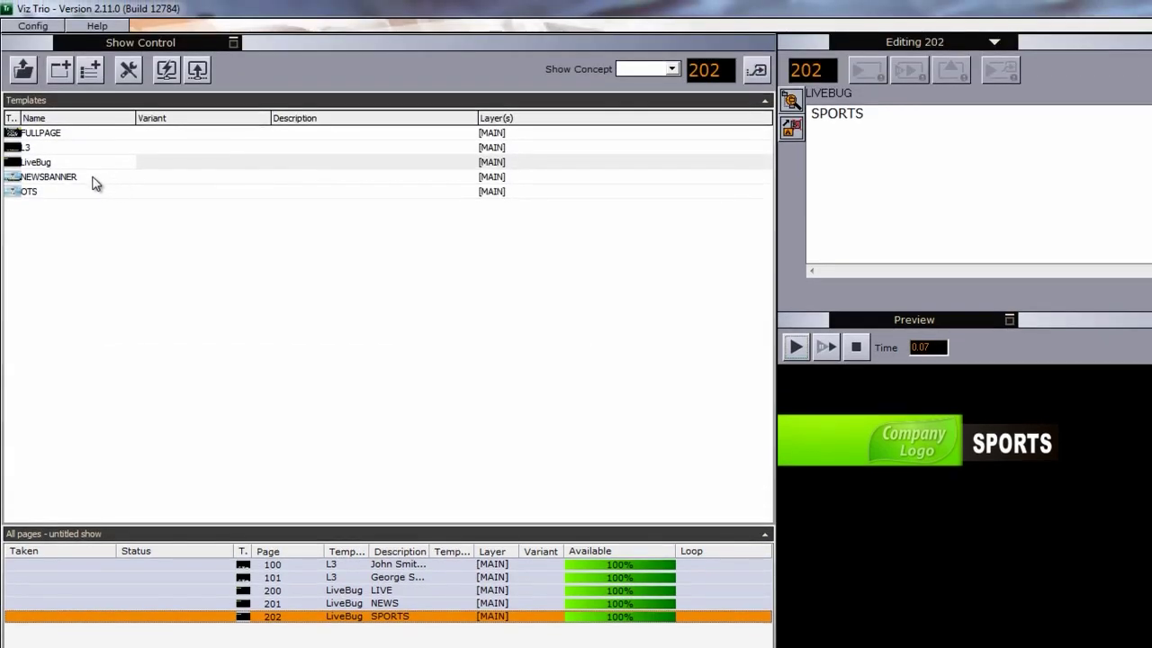
Open the NEWSBANNER template and set its headline to "Deadline Looming" and its subline to "Washington".
left_click(94, 177)
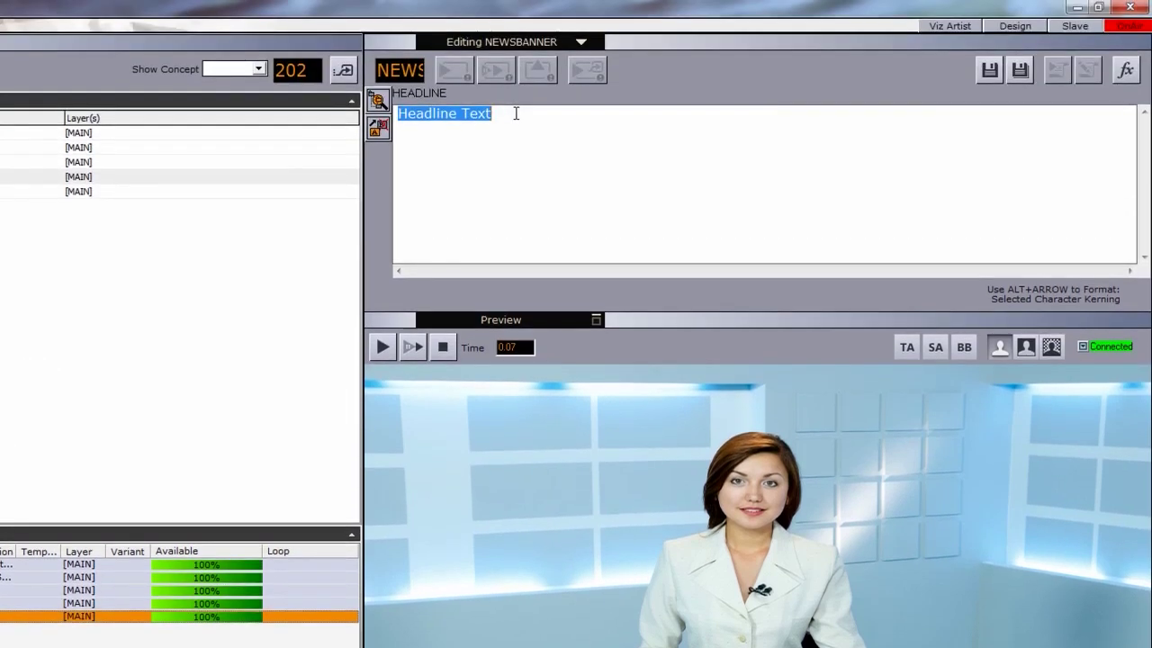
type("D")
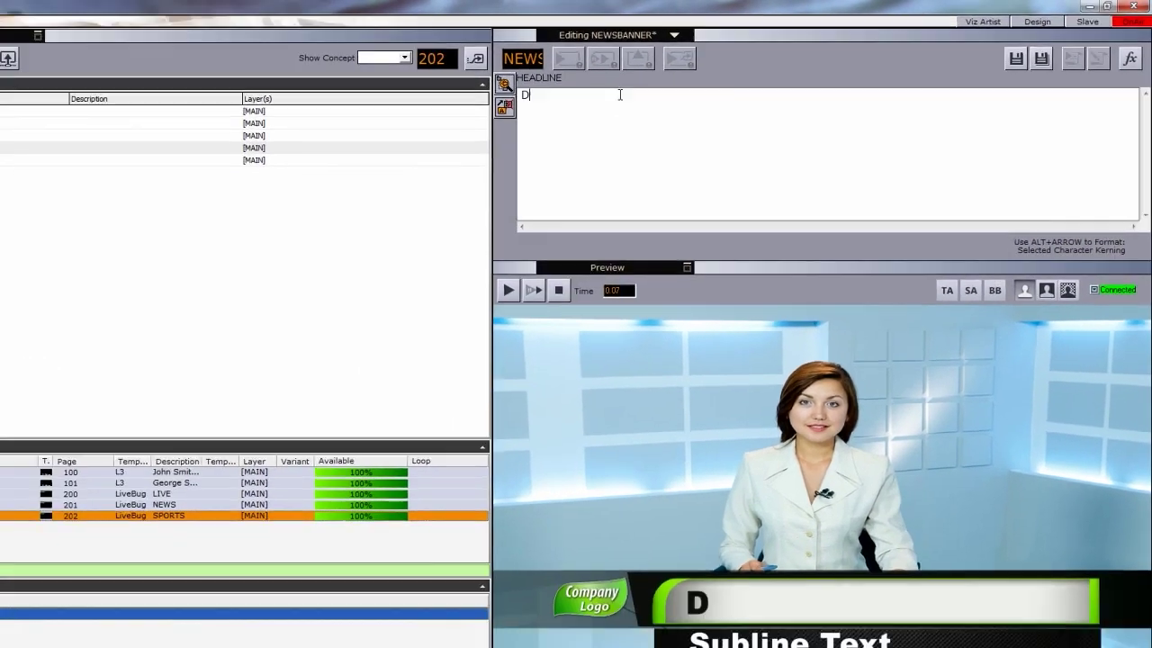
type("eadline Lio")
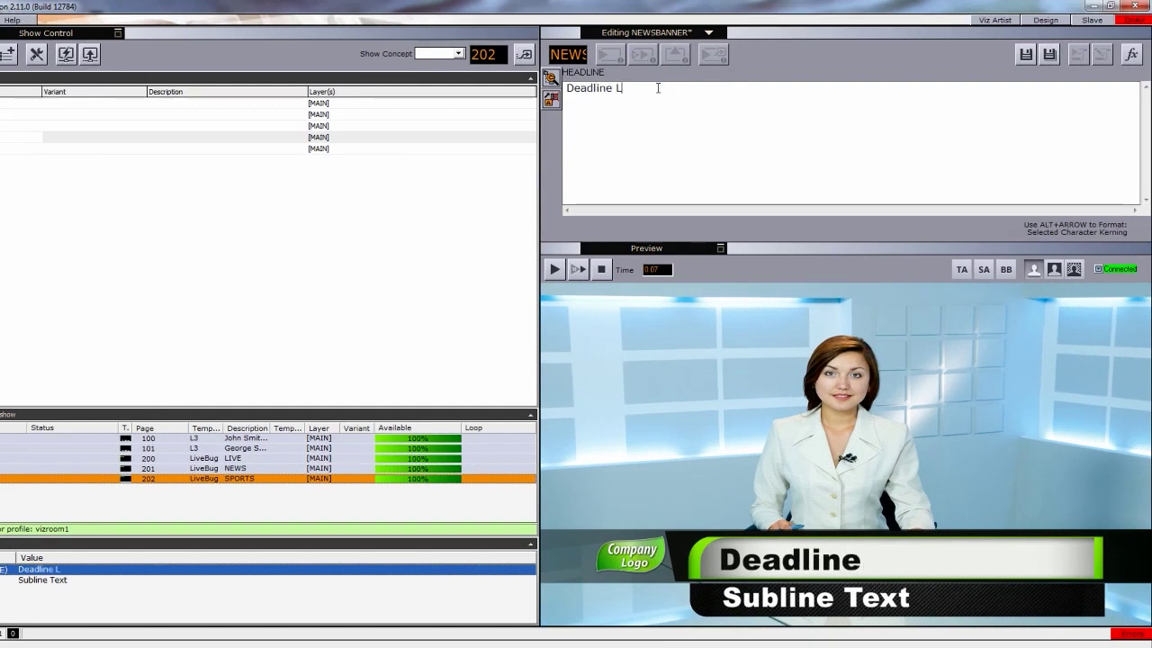
key("BackSpace")
key("BackSpace")
type("ooming")
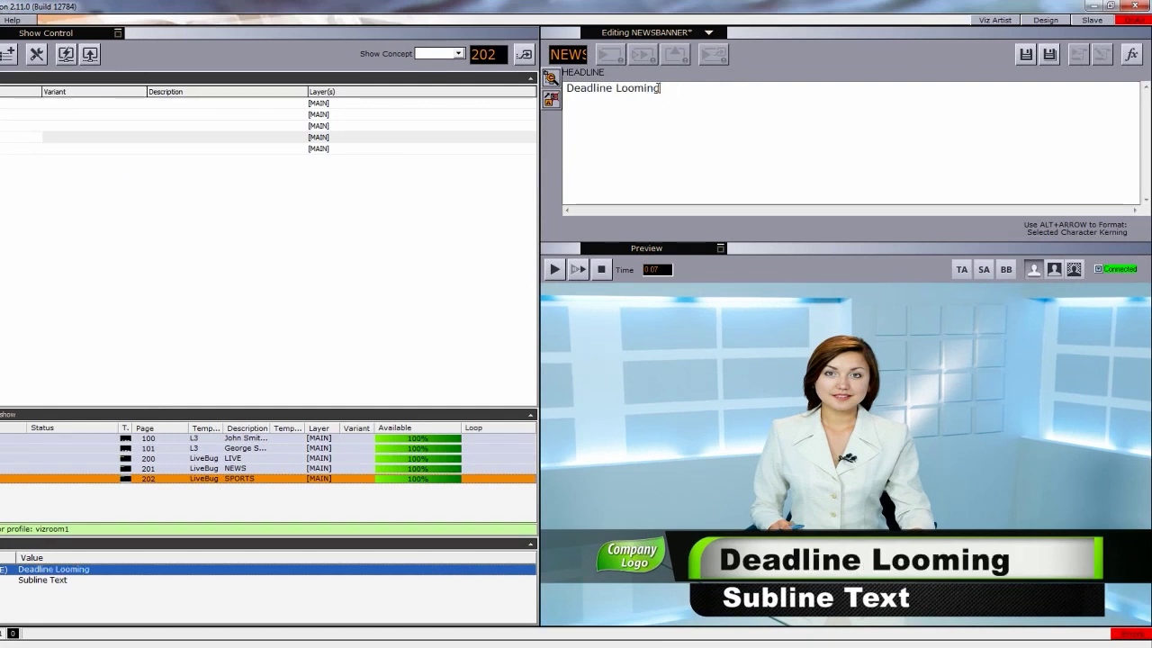
key("Tab")
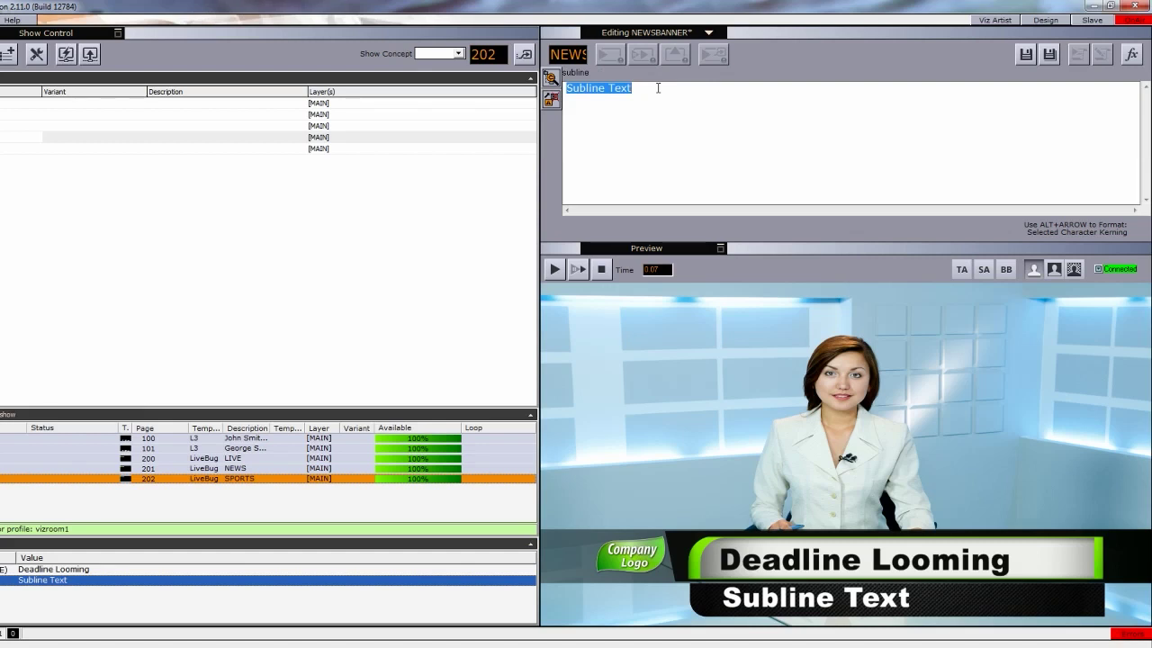
type("W")
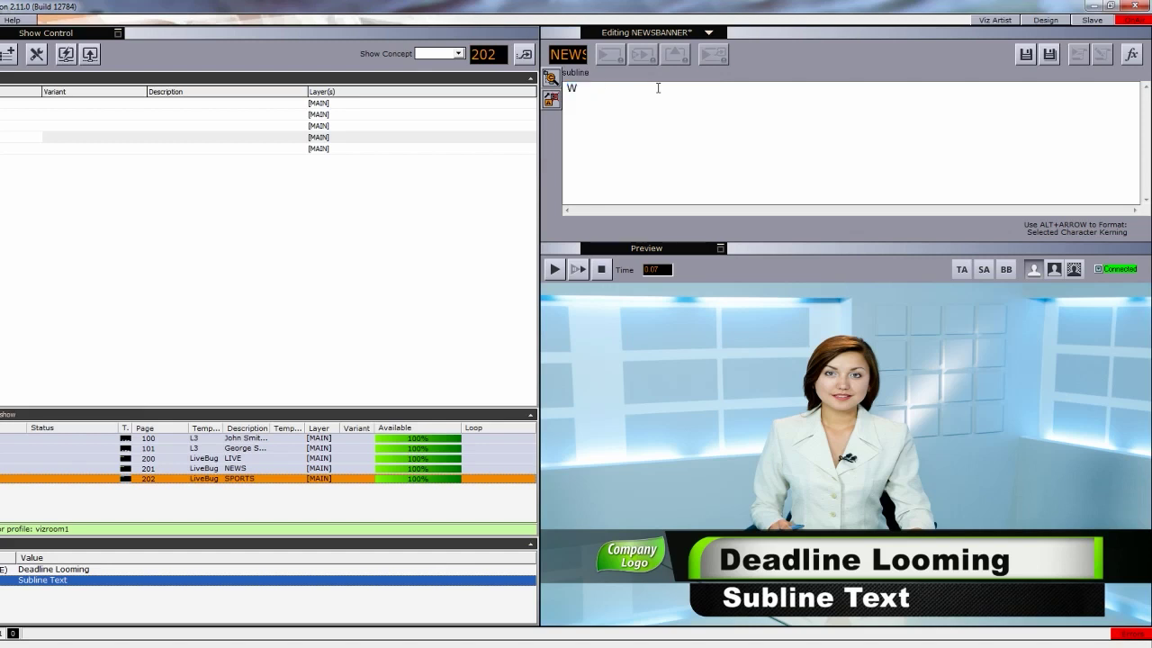
type("ashington")
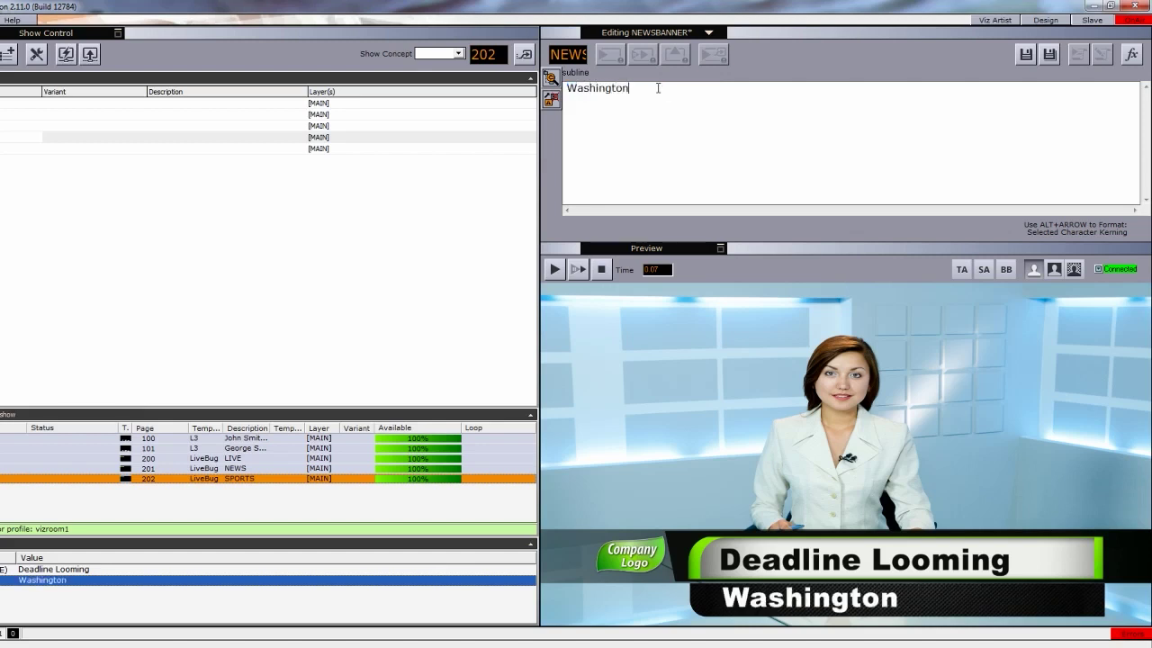
Complete the NEWSBANNER subline as "Washington DC" and save the graphic as new page 300.
type(" DC")
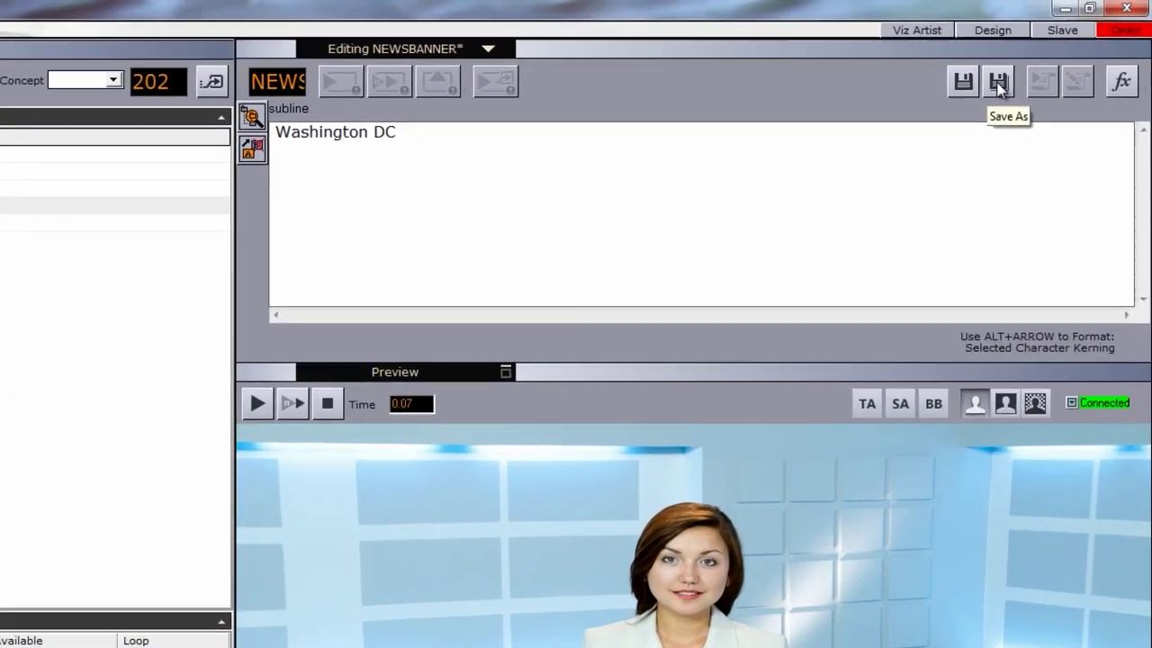
left_click(999, 83)
type("300")
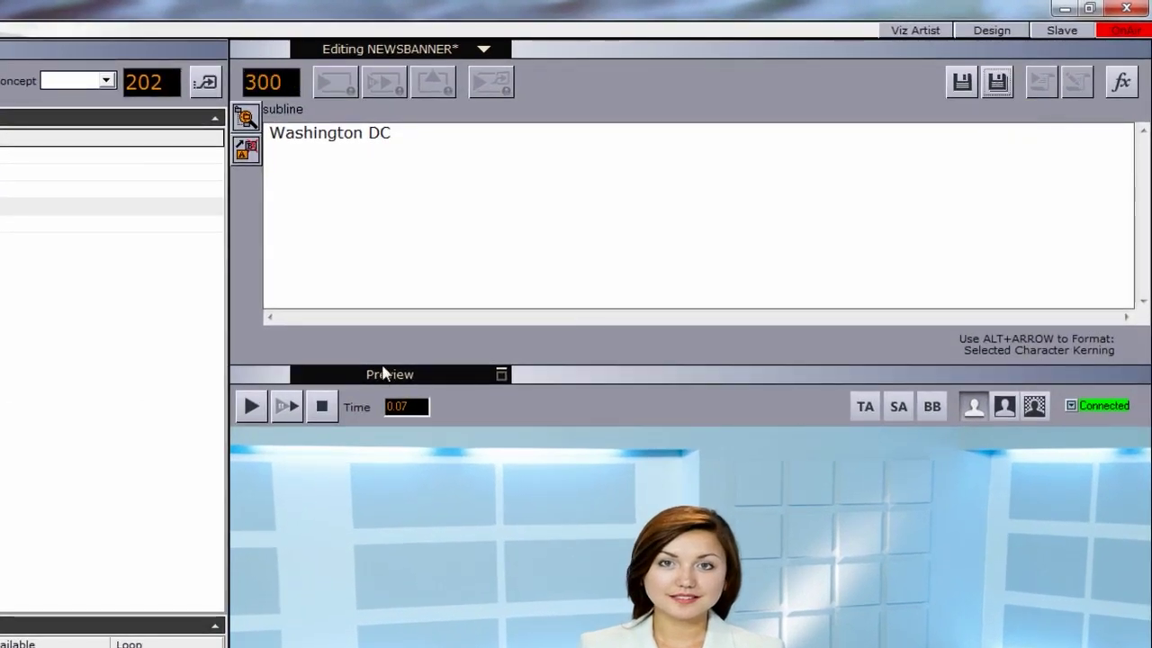
key("Return")
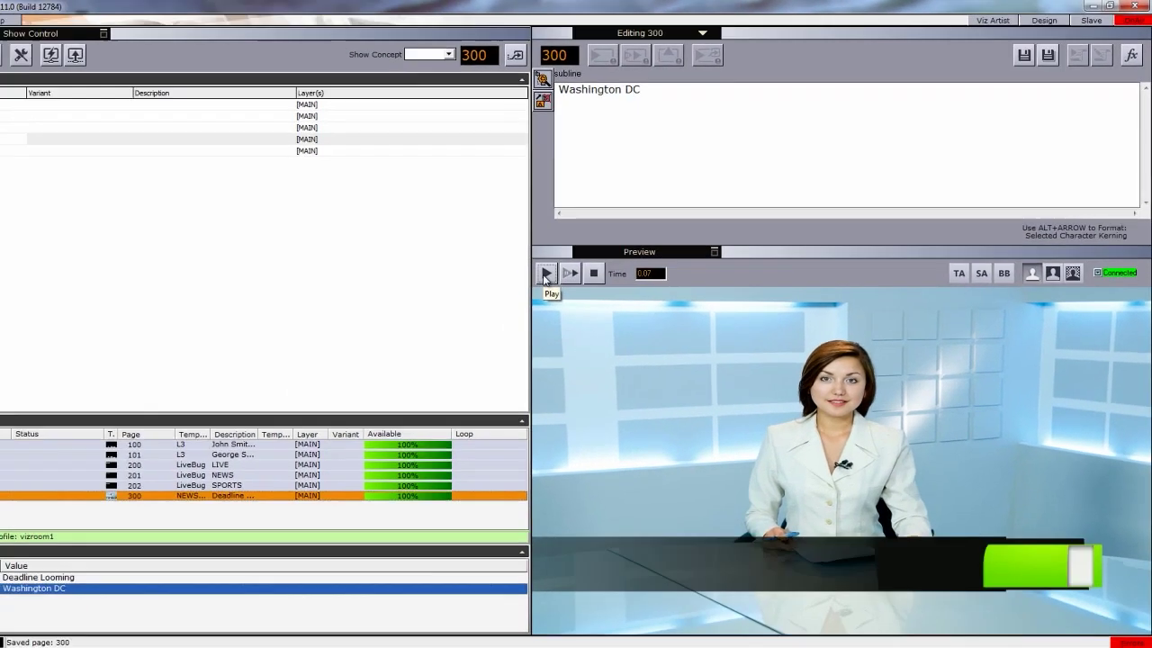
Play page 300's animation in the preview and continue it through to its exit.
left_click(546, 275)
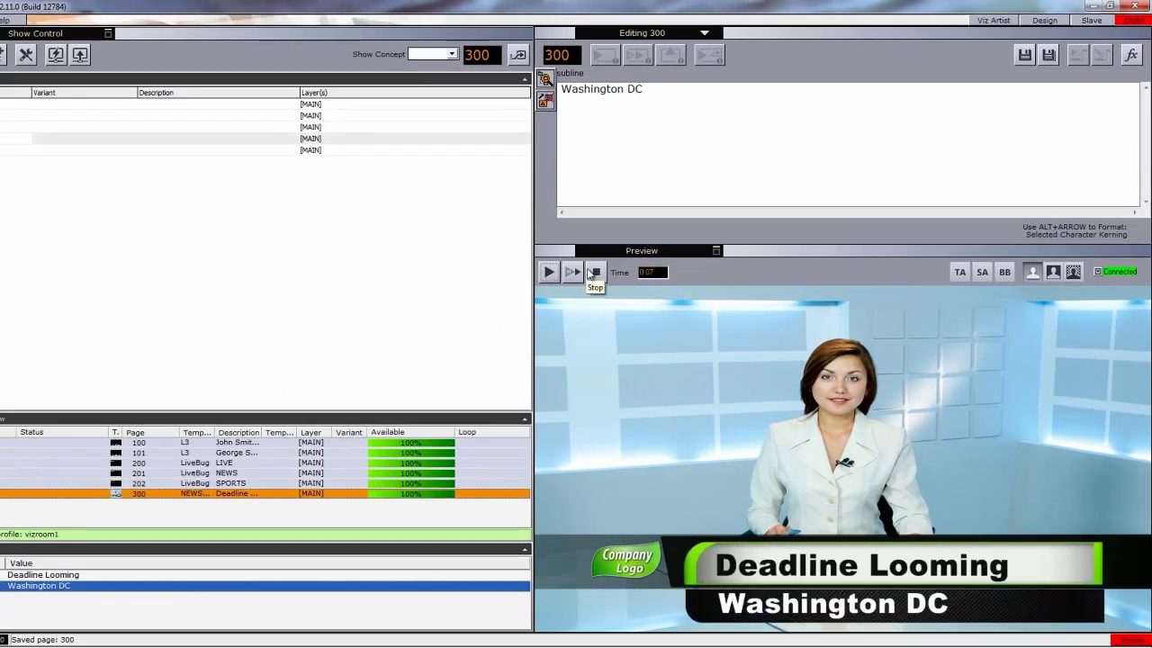
left_click(569, 273)
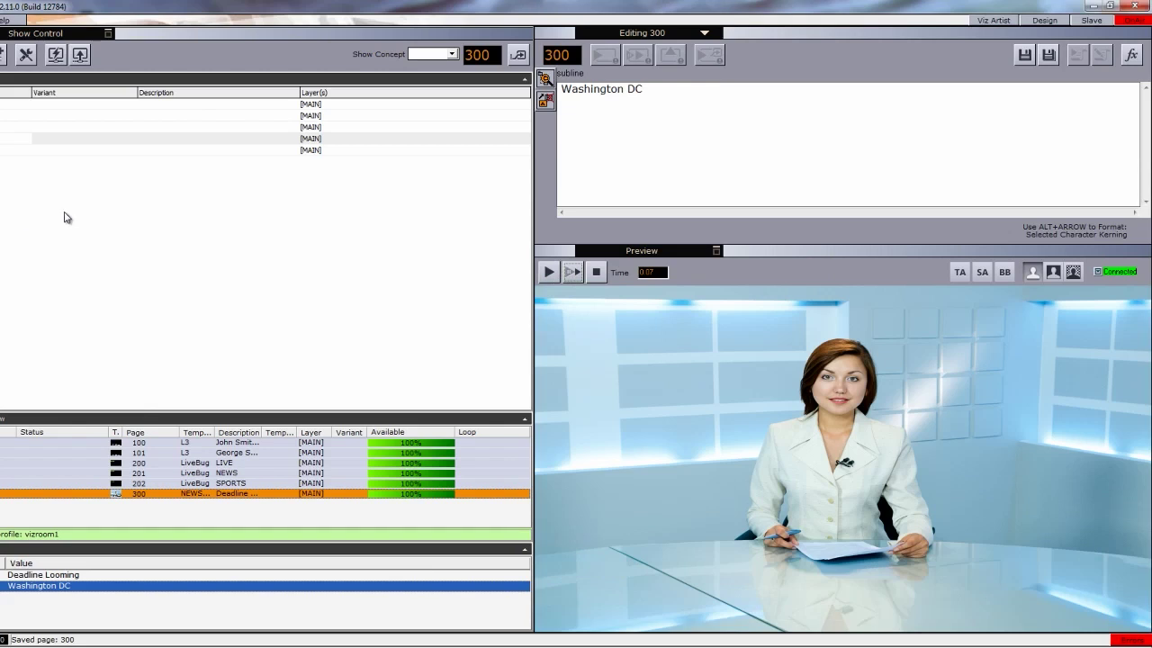
Open the FULLPAGE template and set its headline to "Deadline Looming".
left_click(90, 139)
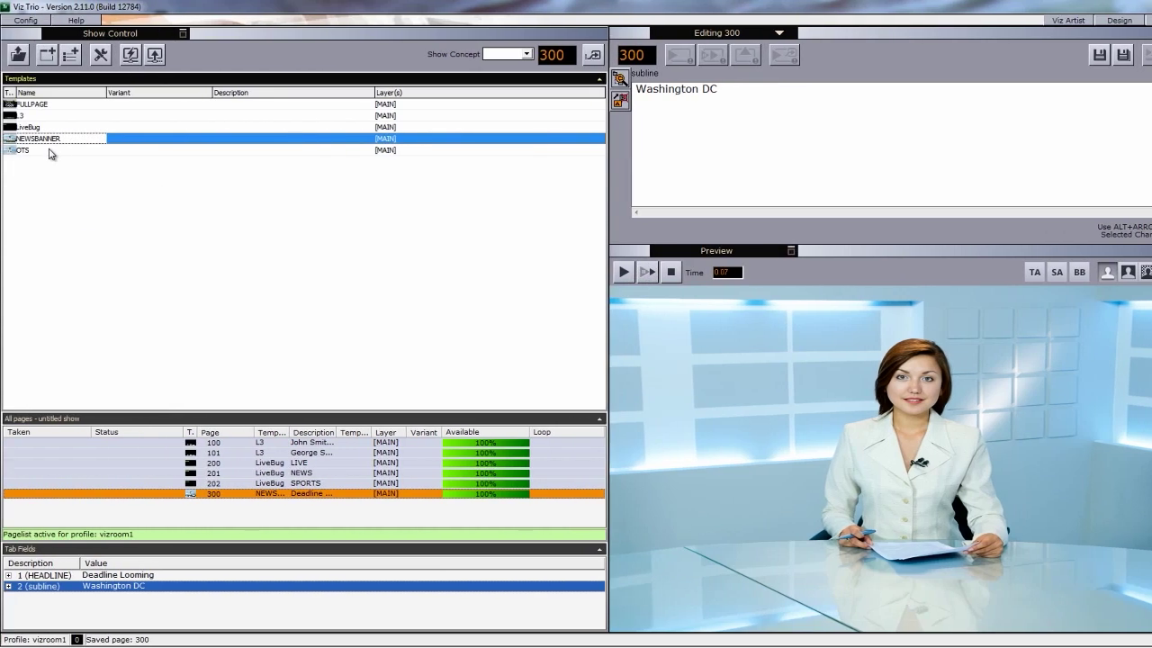
double_click(57, 106)
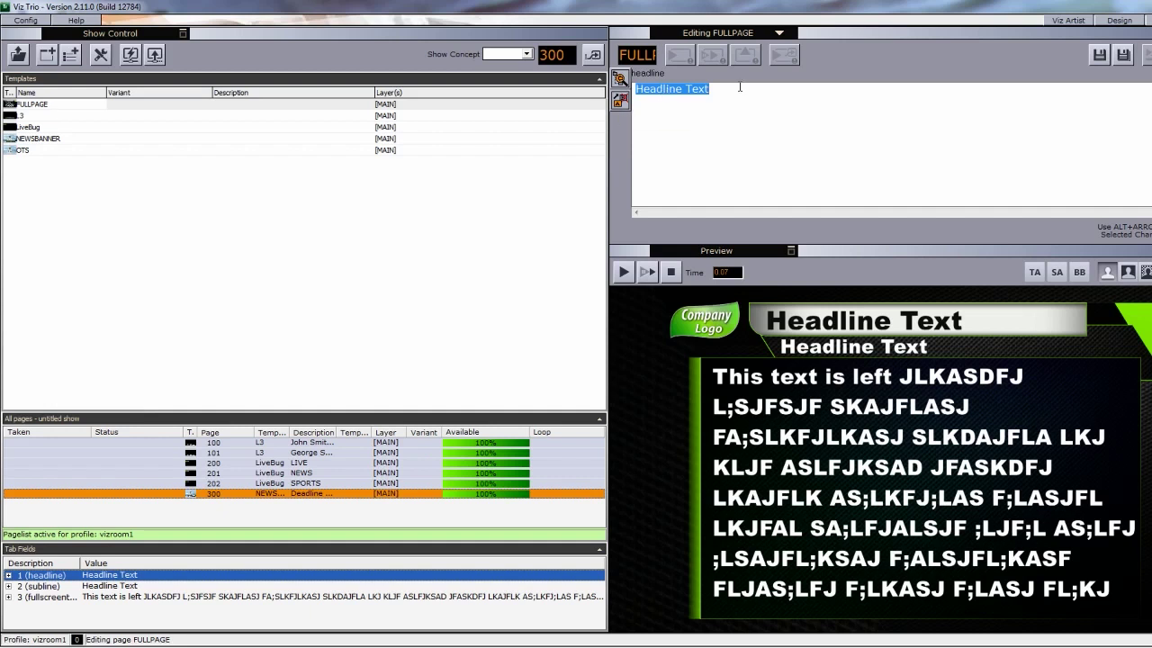
type("d")
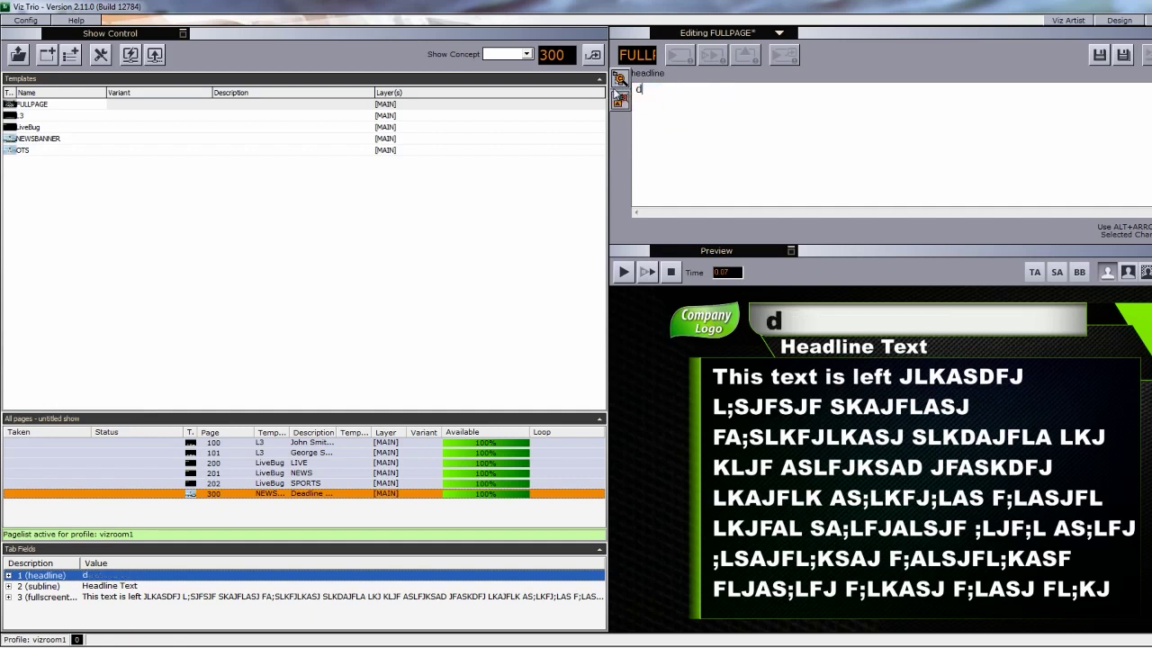
key("BackSpace")
type("Deadl")
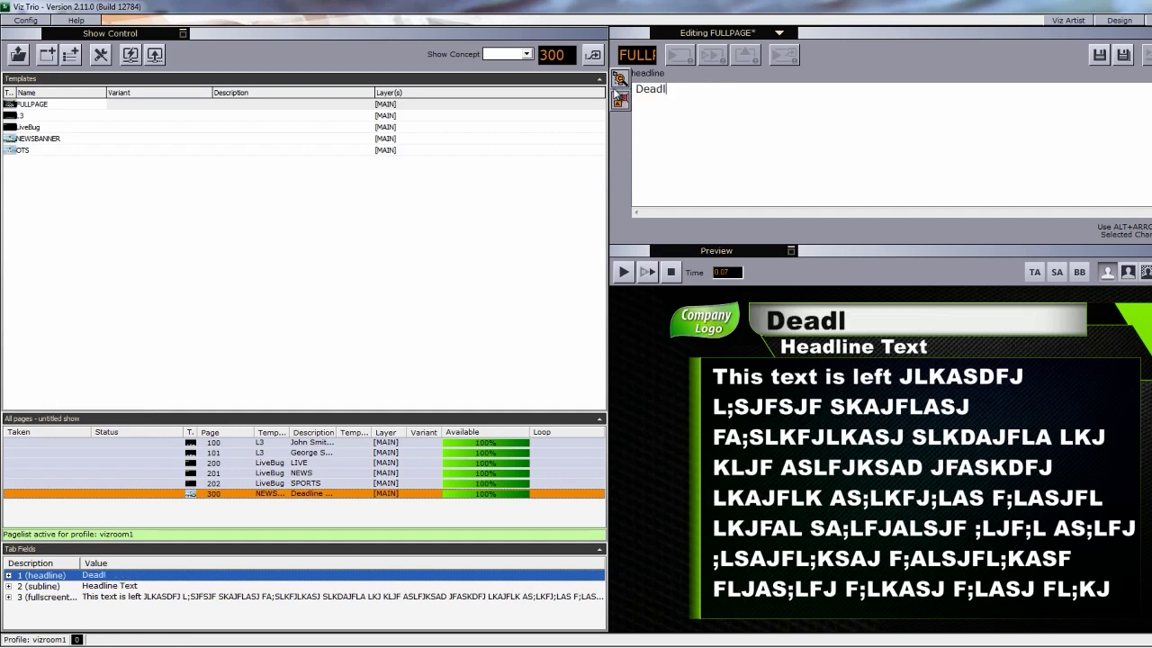
type("ine Looming")
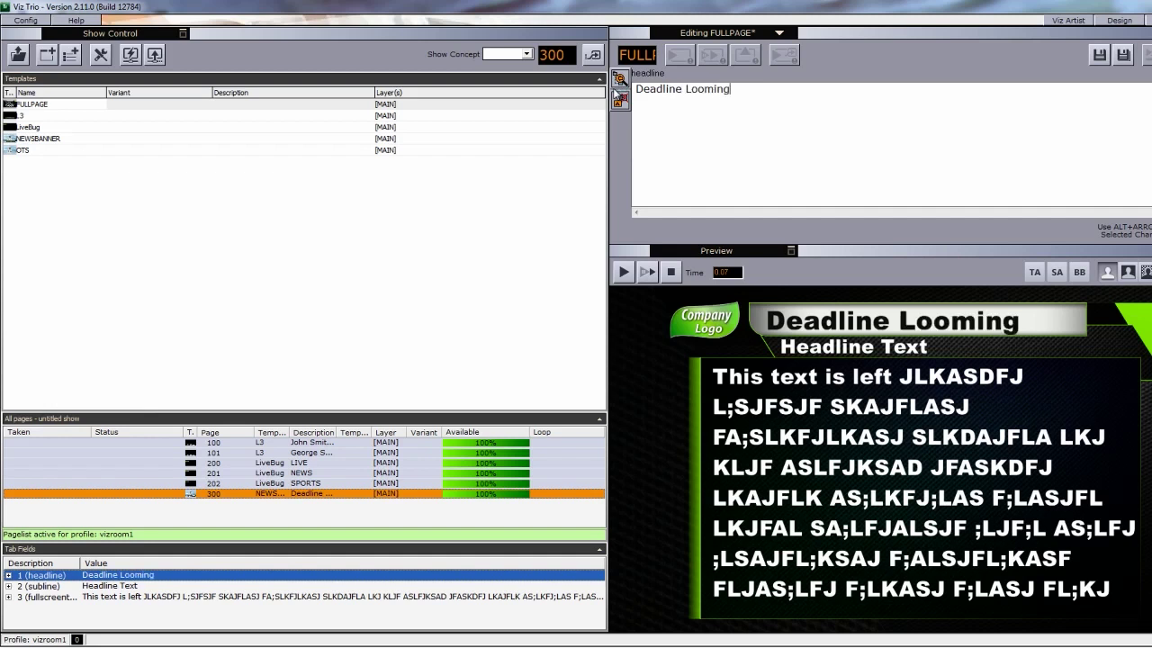
Set the FULLPAGE subline to "Washington DC".
key("Tab")
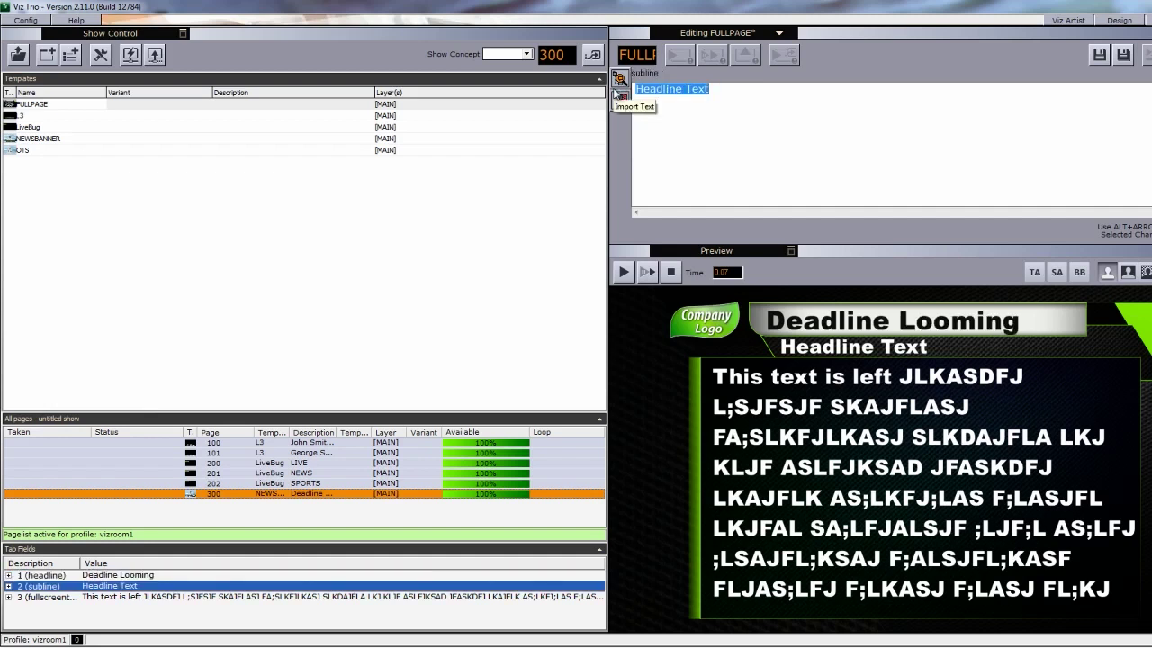
type("Washing")
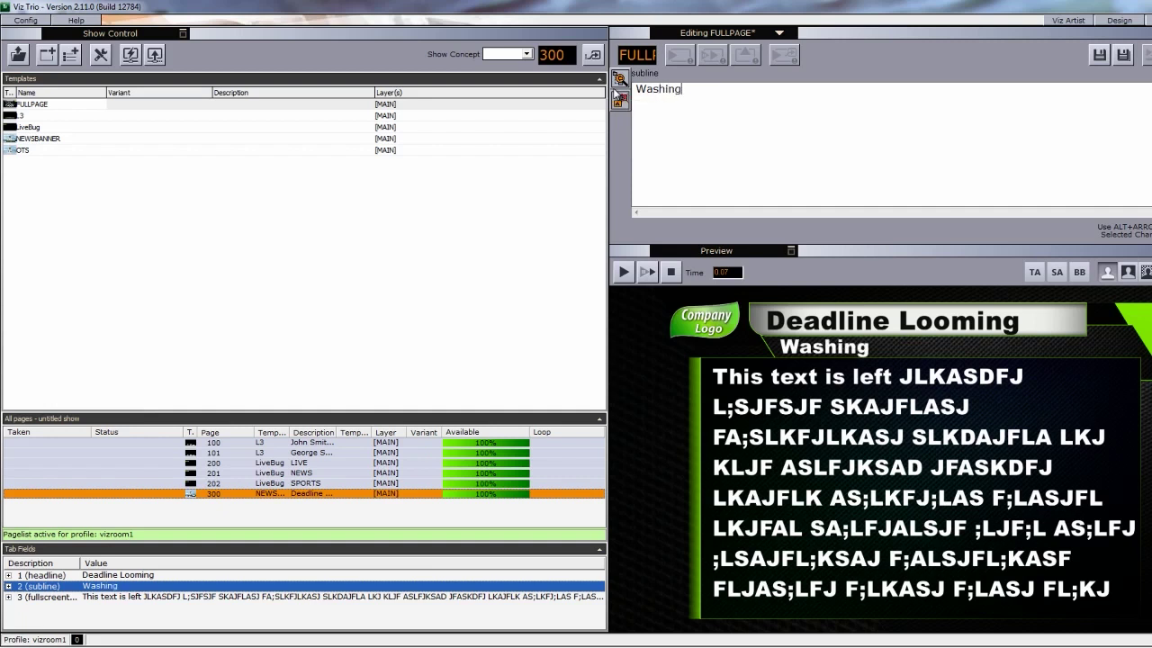
key("BackSpace")
type("gton DC")
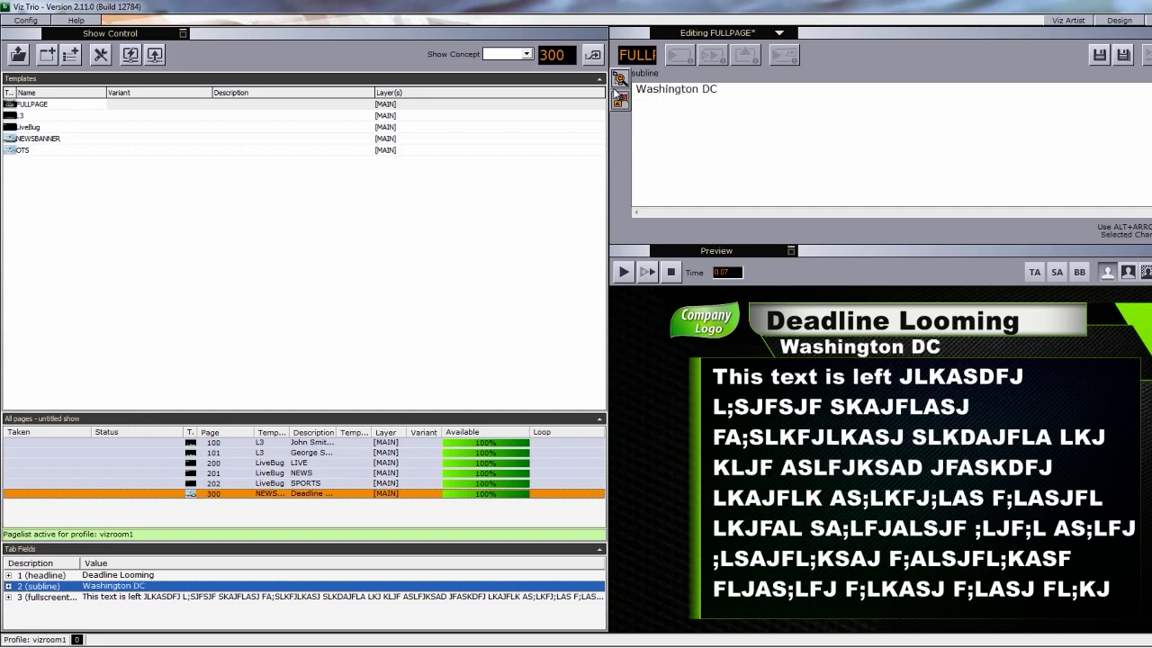
Replace the full-screen body text with "This is a quote from the president", enclosed in quotation marks.
key("Tab")
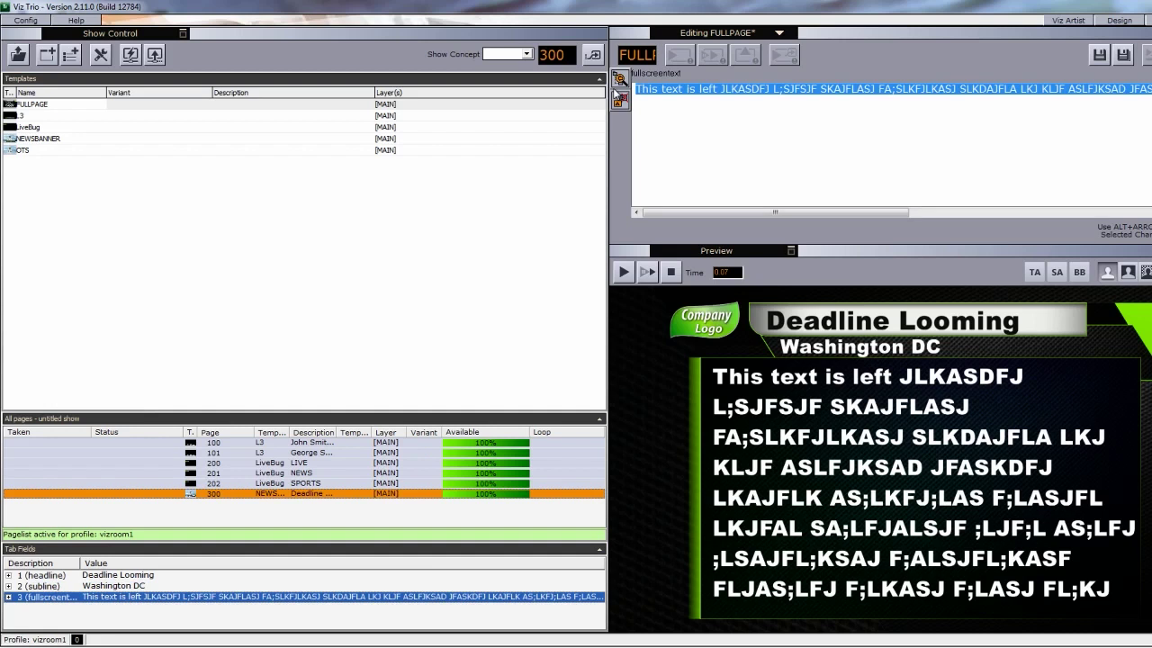
type("This ")
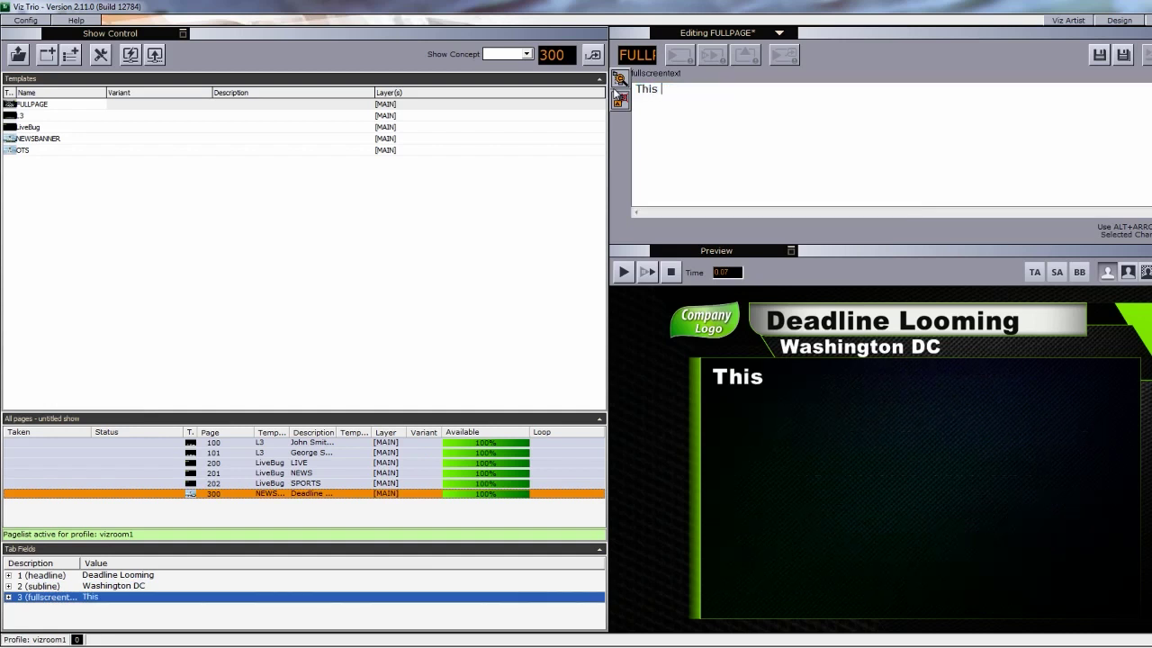
type("is a quote")
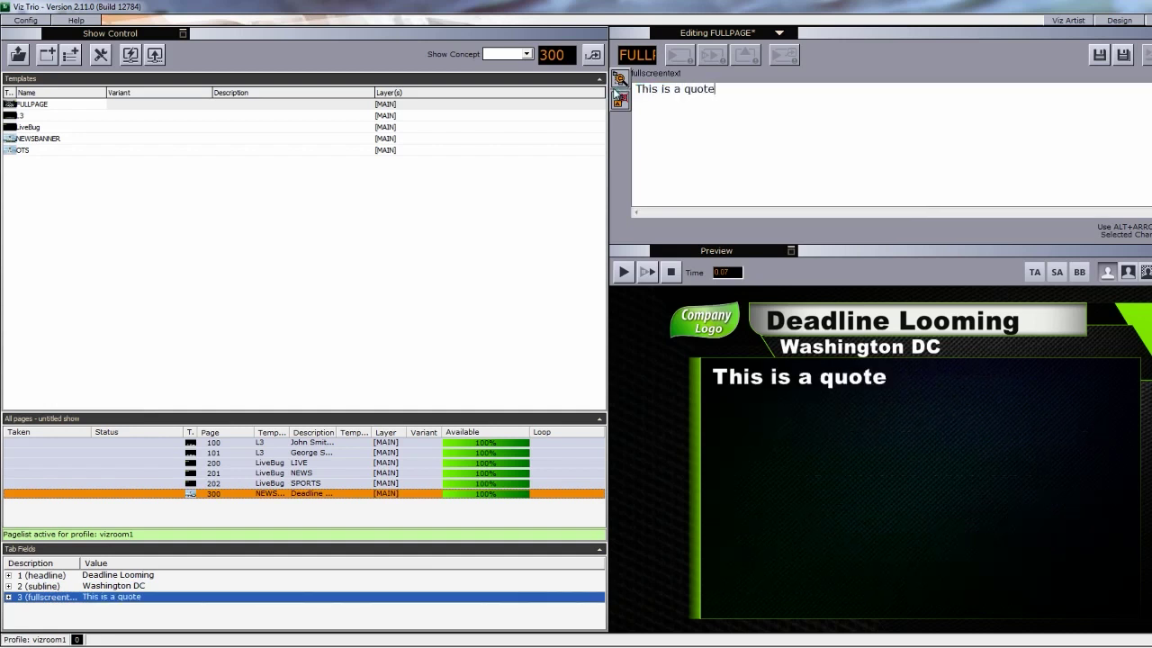
type(" from the ")
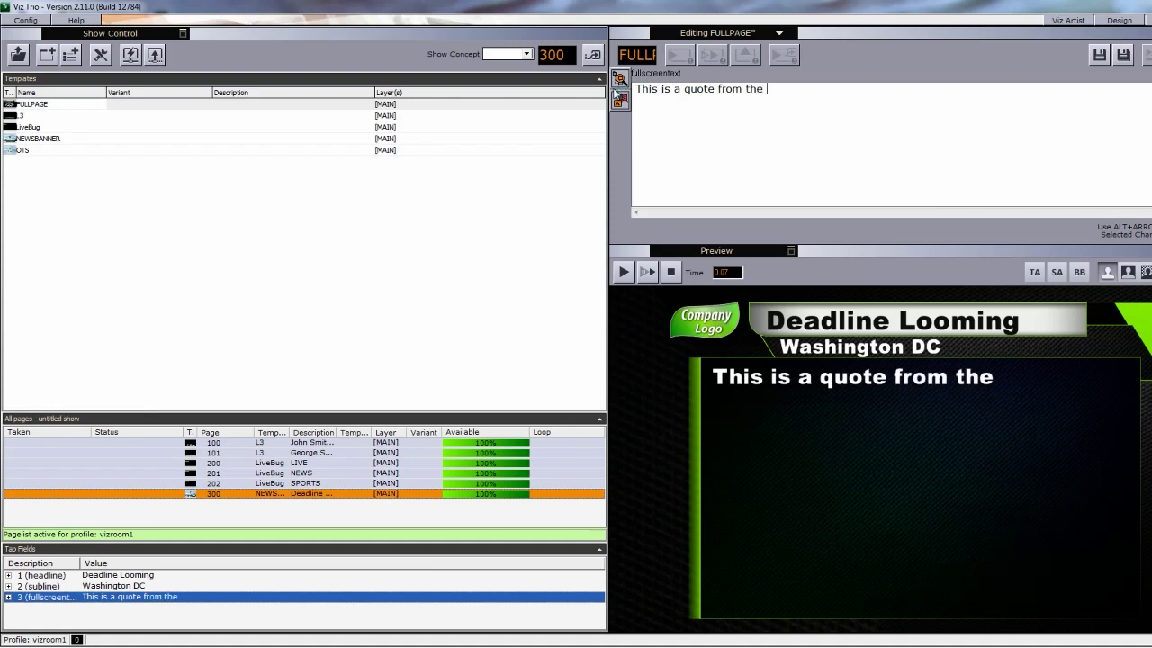
type("president")
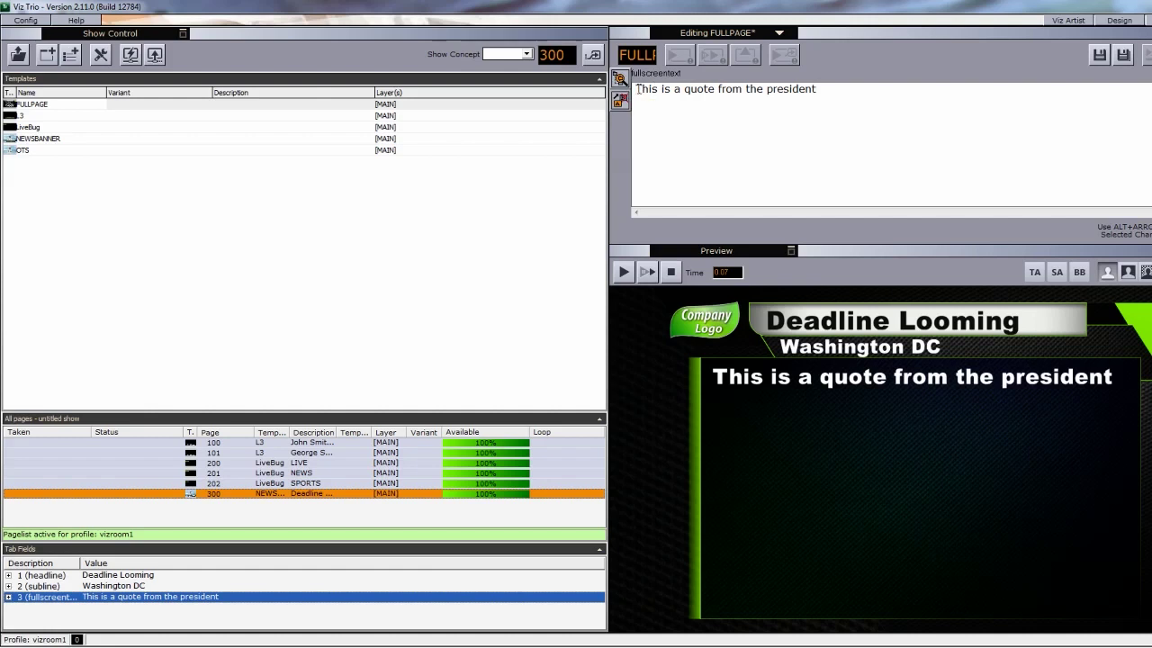
left_click(637, 88)
type("\"")
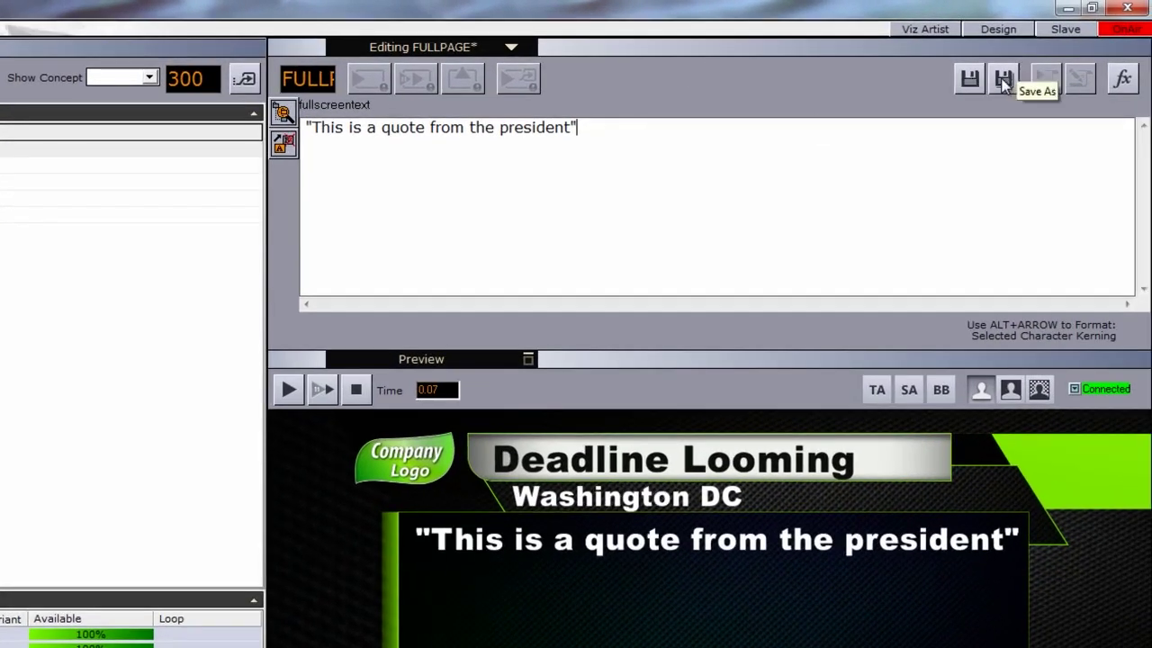
Save the filled-in FULLPAGE graphic as new page 400.
left_click(1005, 78)
type("400")
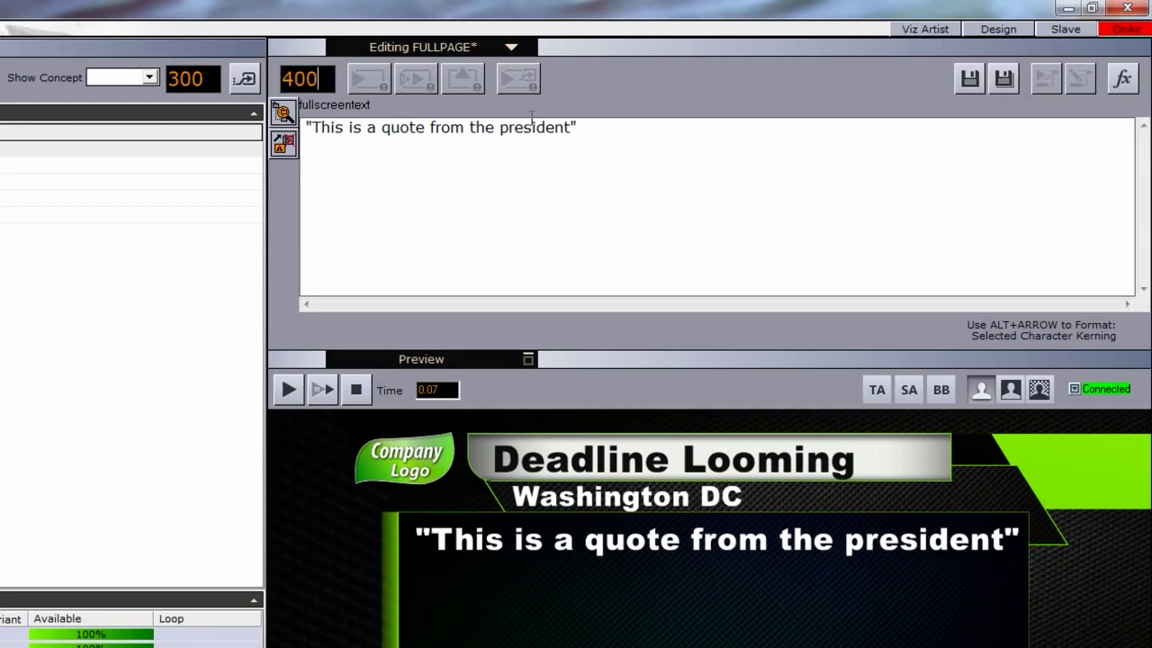
key("Return")
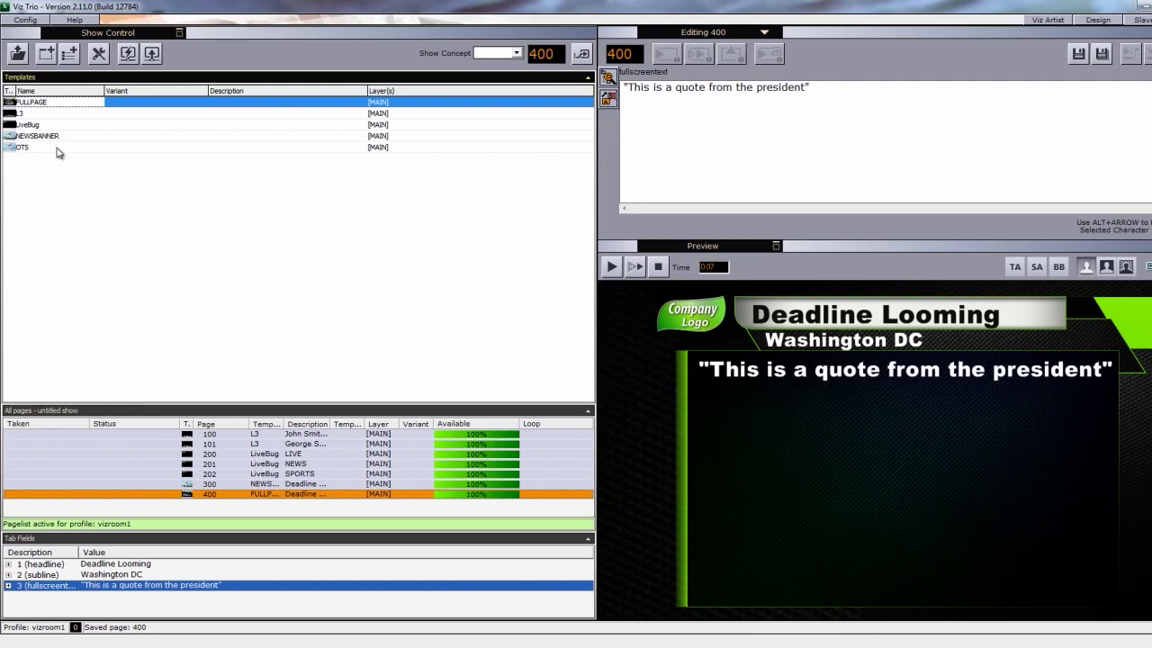
Open the OTS template to play its animation in the preview, and turn on the bounding box display.
left_click(57, 151)
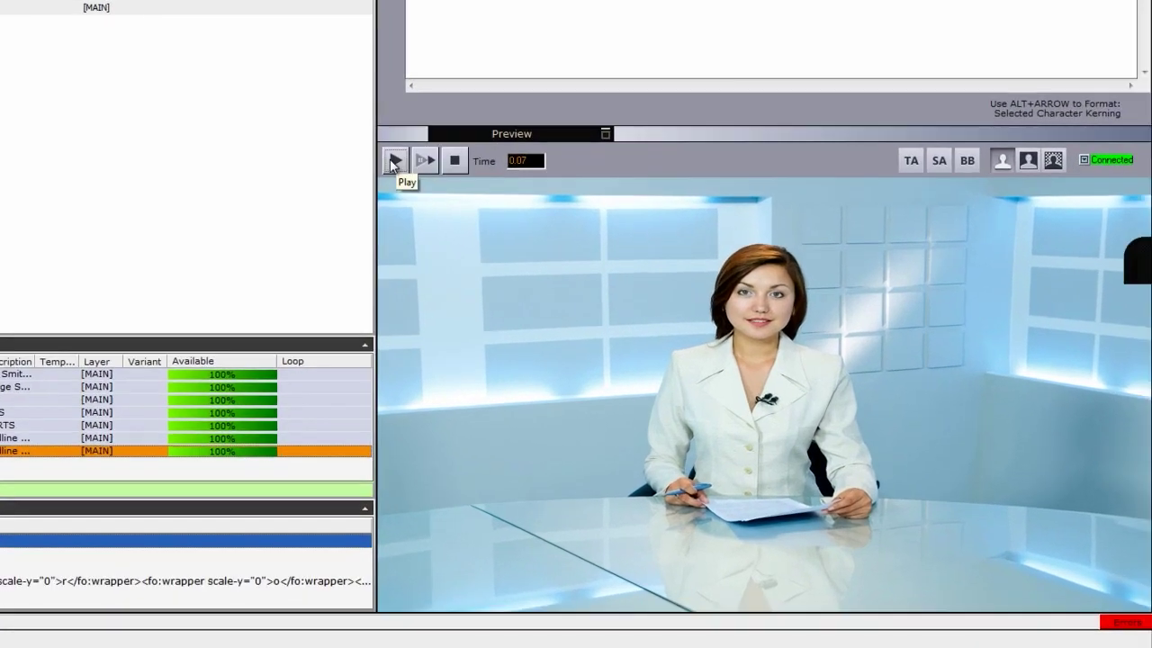
left_click(535, 230)
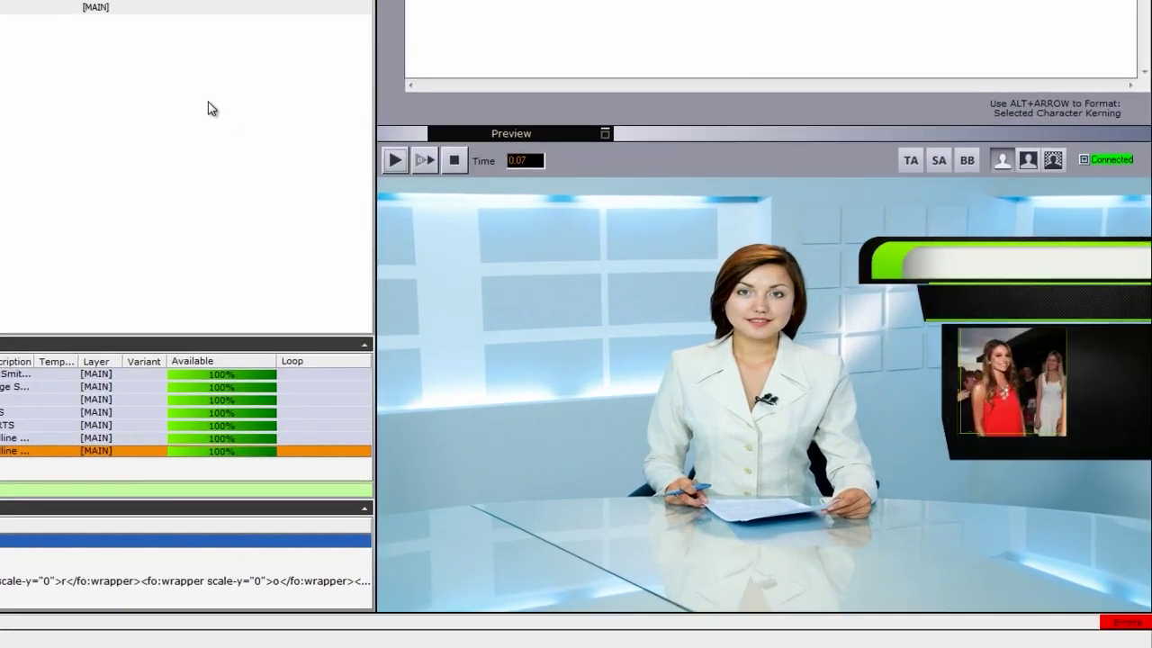
left_click(968, 164)
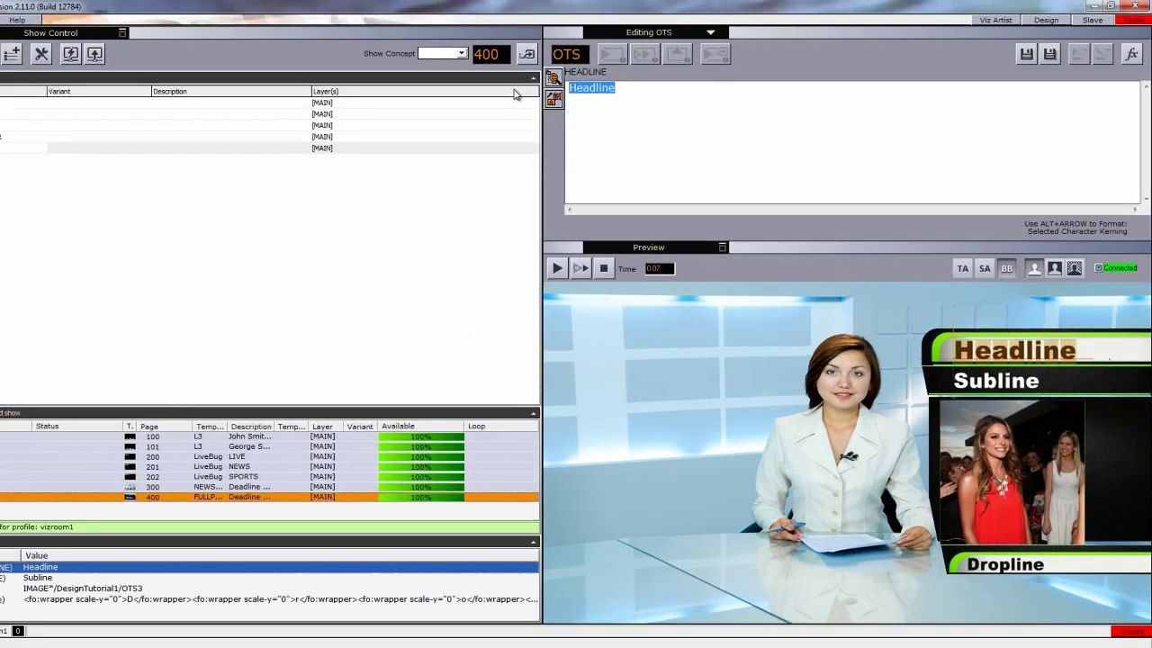
Set the OTS headline to "Oscar Party" and its subline to "Big Winners".
type("O")
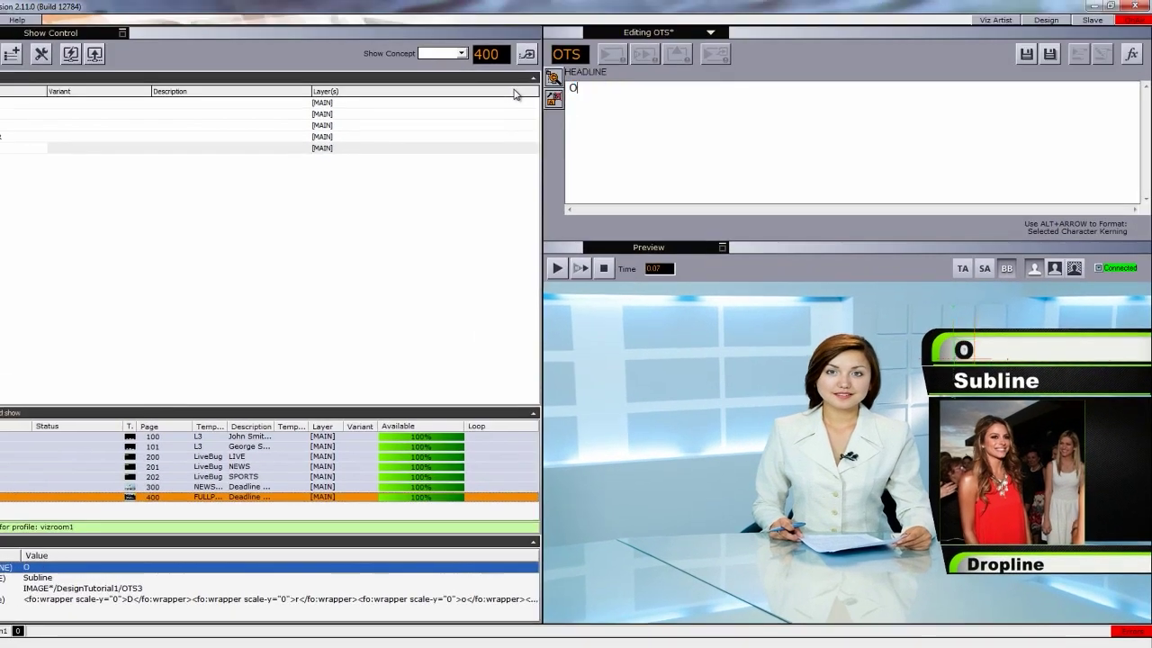
type("scar Part")
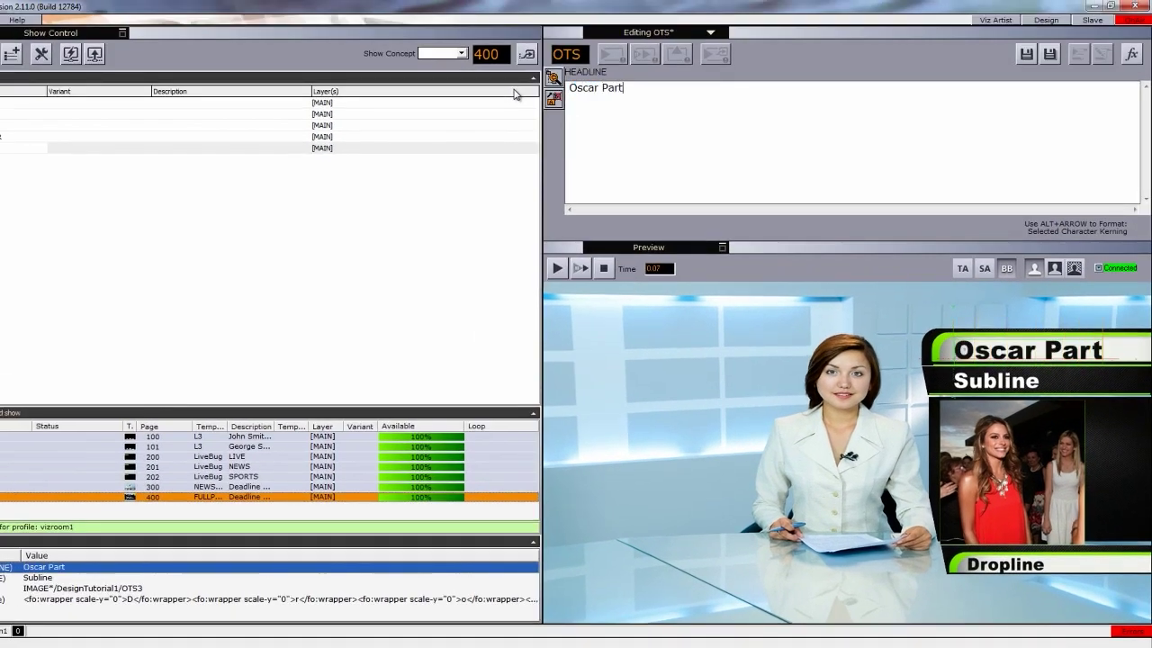
type("y")
key("Tab")
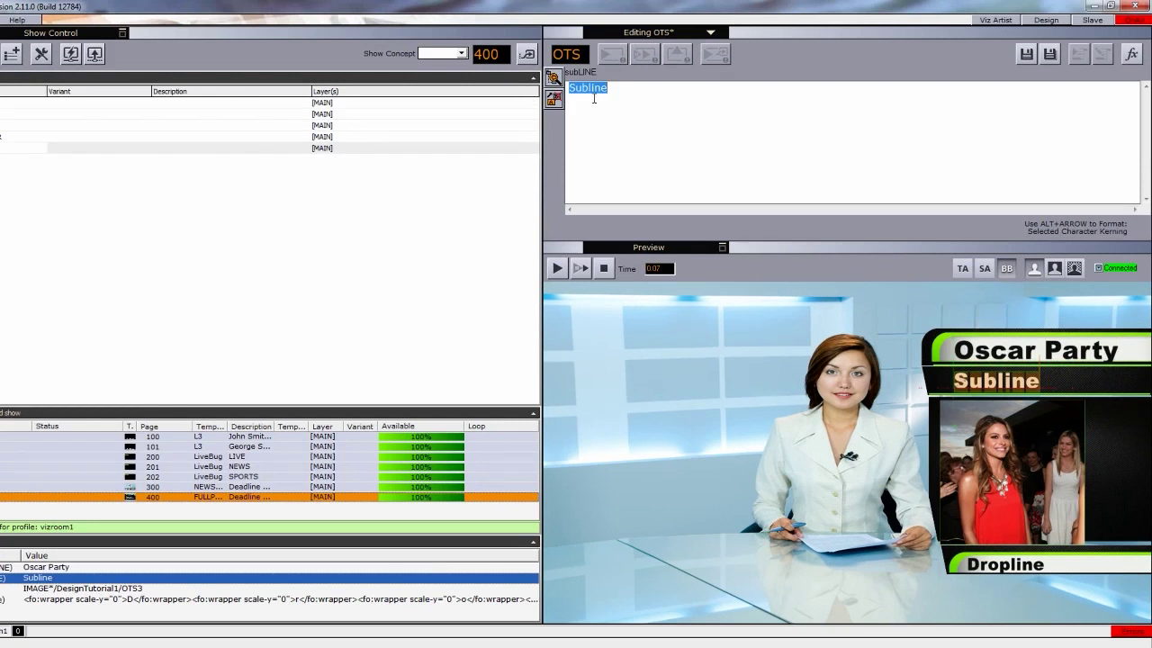
type("Big Winn")
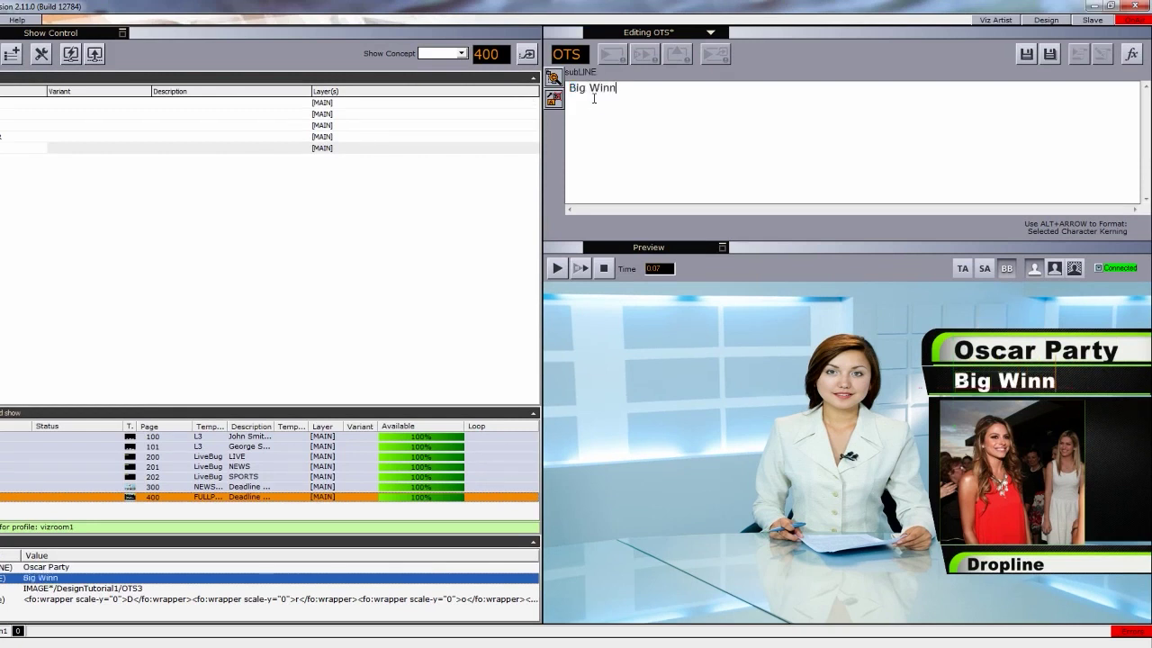
type("ers")
left_click(57, 577)
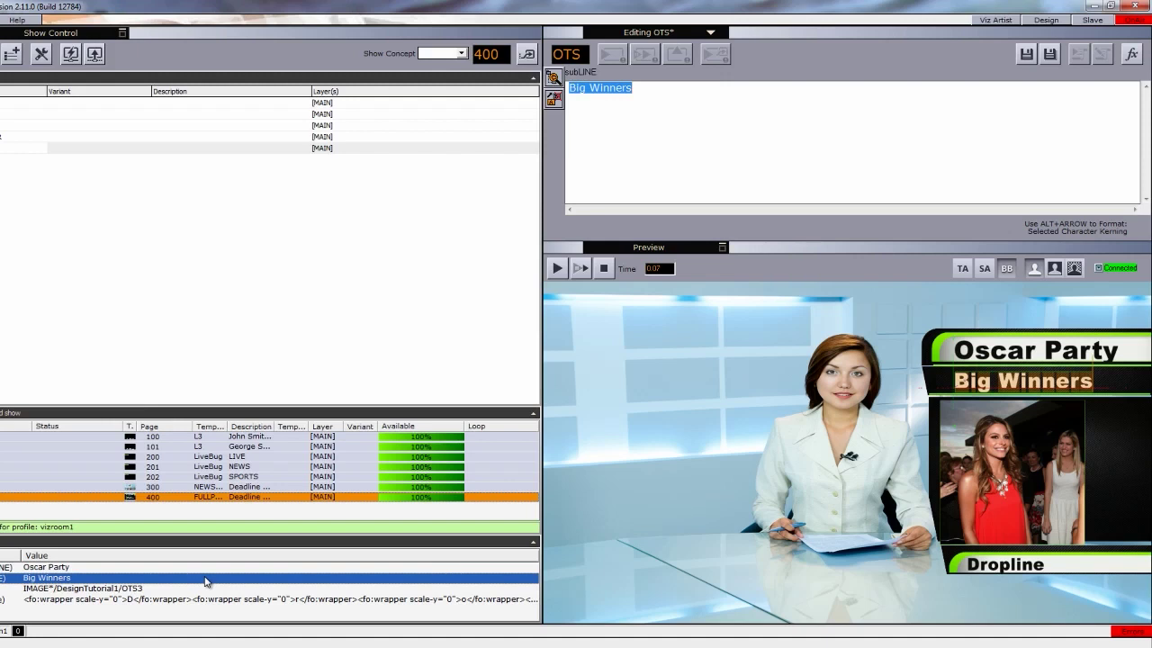
Replace the OTS picture with the OTS2 image from DesignTutorial1 and clear the dropline text.
key("Tab")
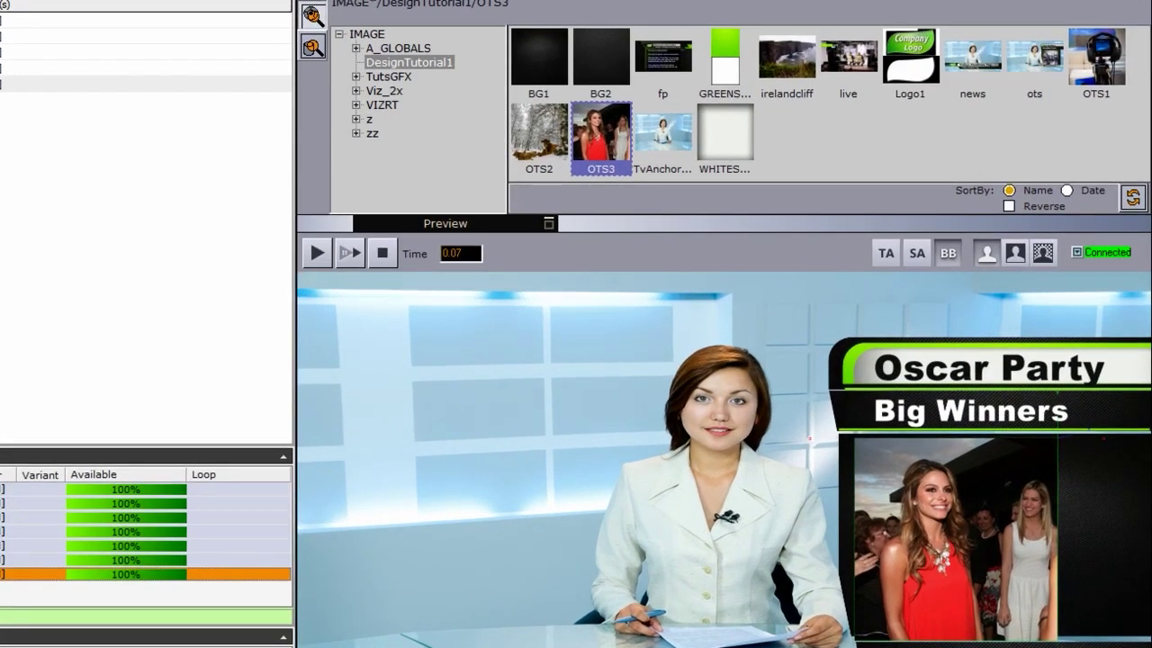
left_click(541, 141)
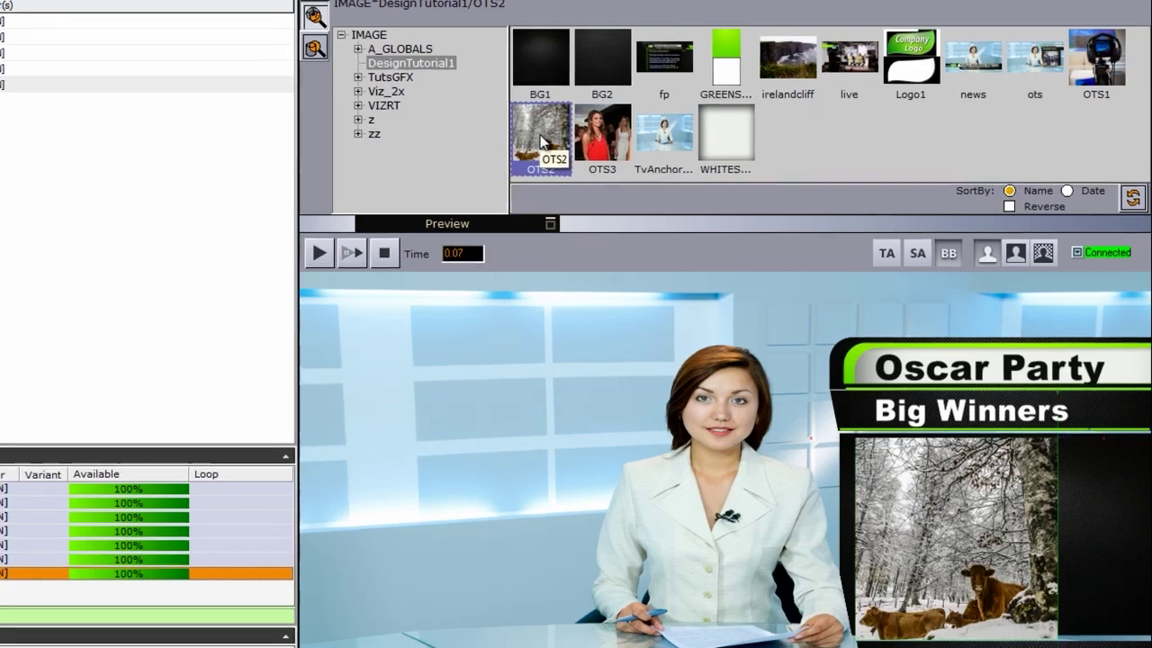
key("Tab")
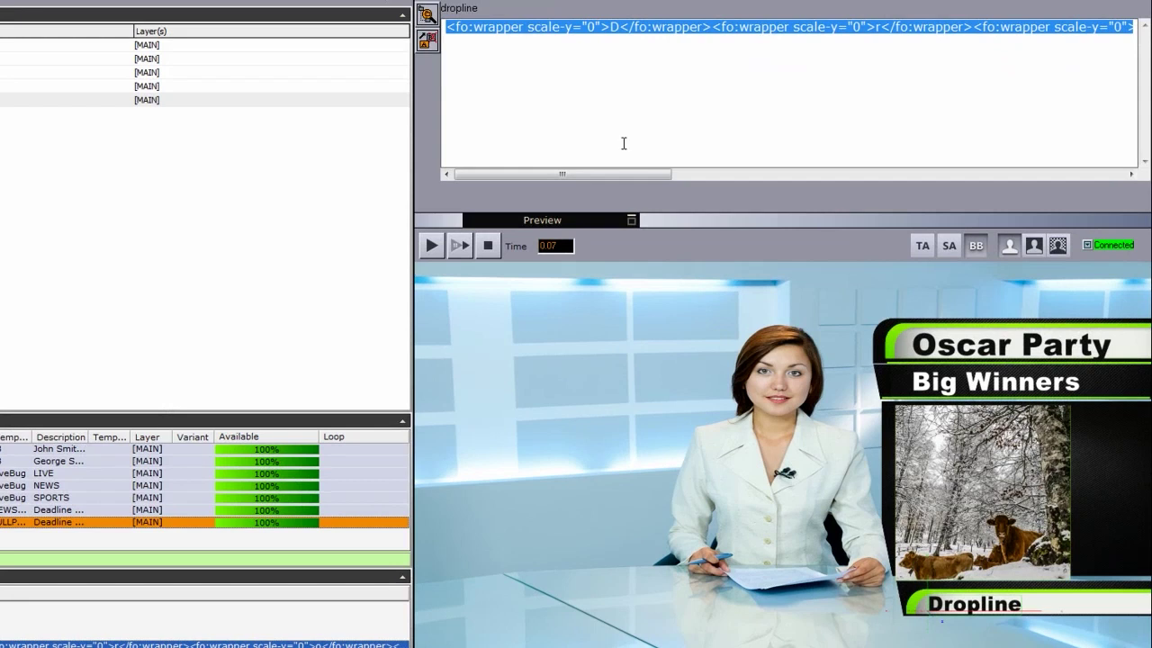
key("Delete")
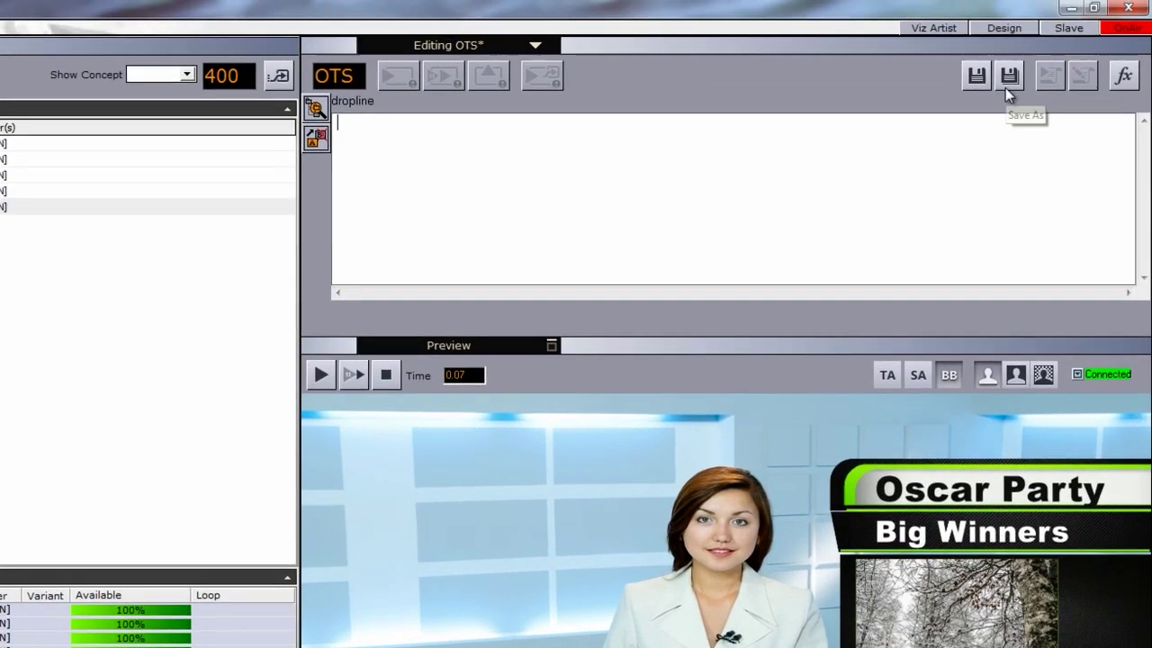
Save the filled-in OTS graphic as new page 500.
left_click(1029, 1)
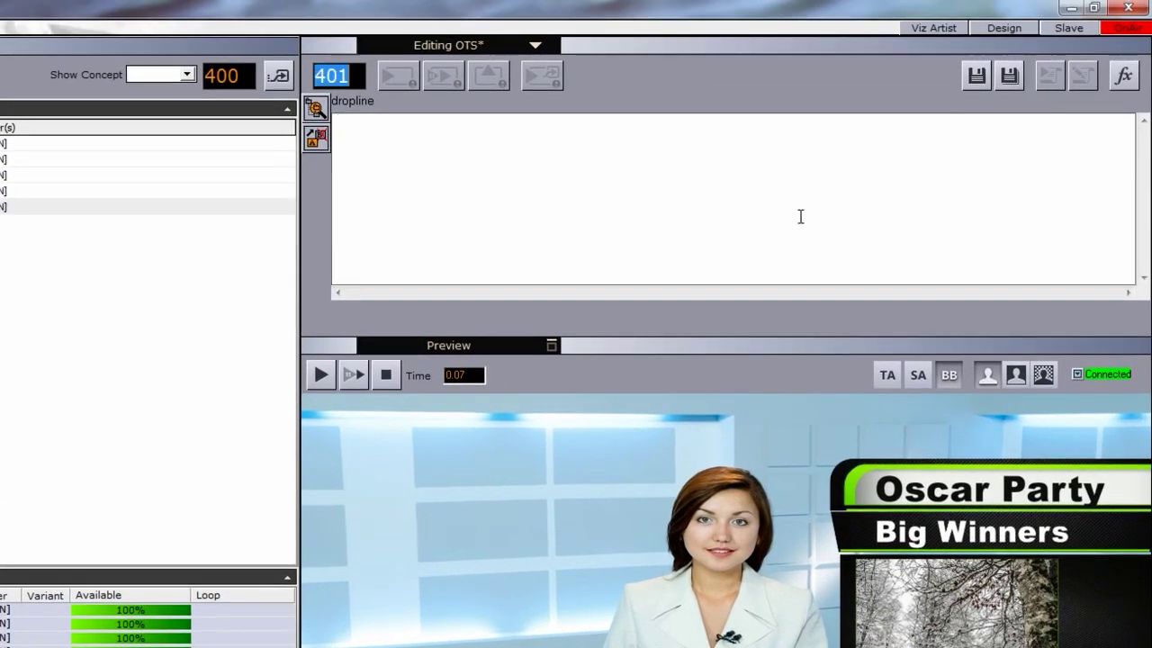
type("500")
key("Return")
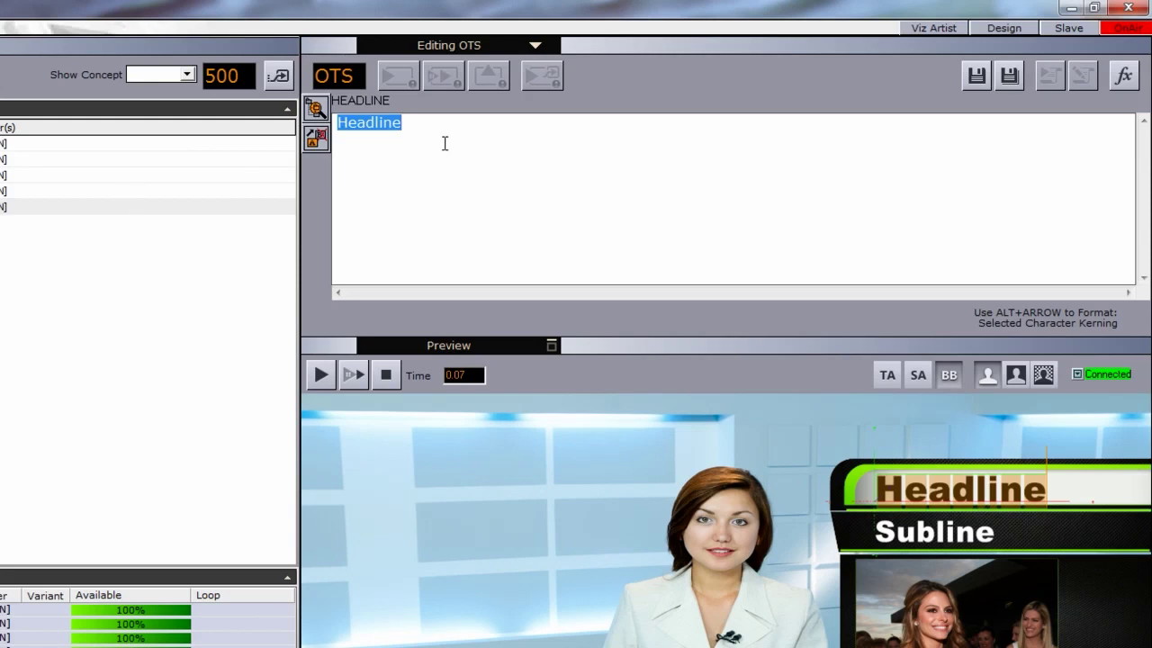
Set the OTS template's headline to "Deadline" and its subline to "Washington DC".
type("D")
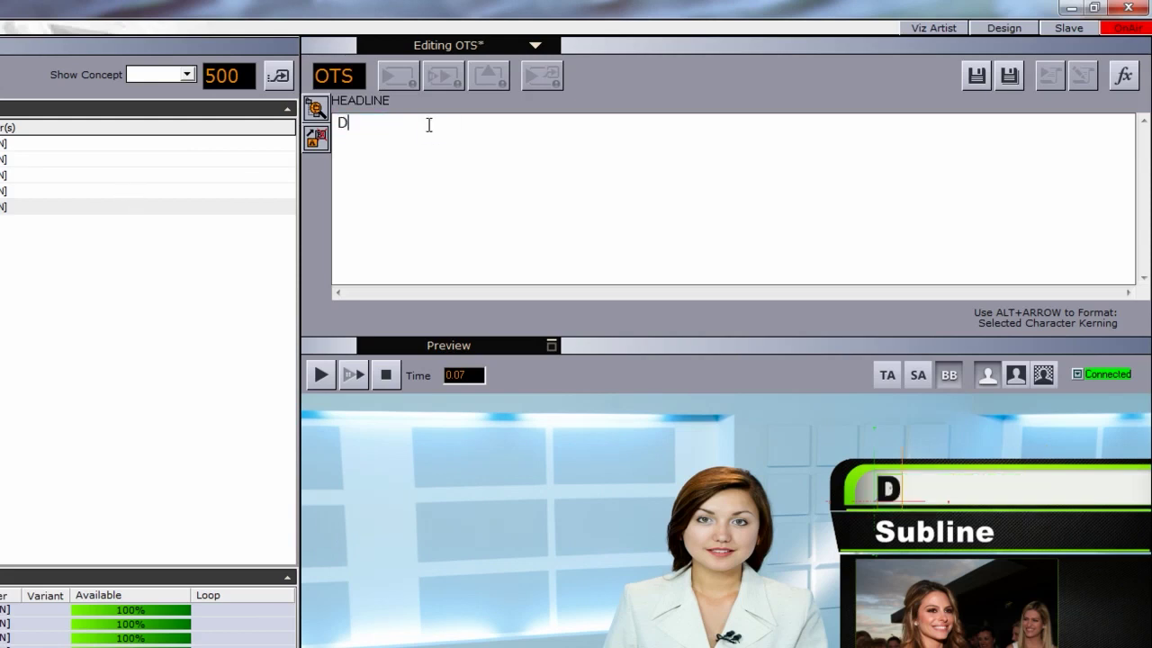
type("eadline")
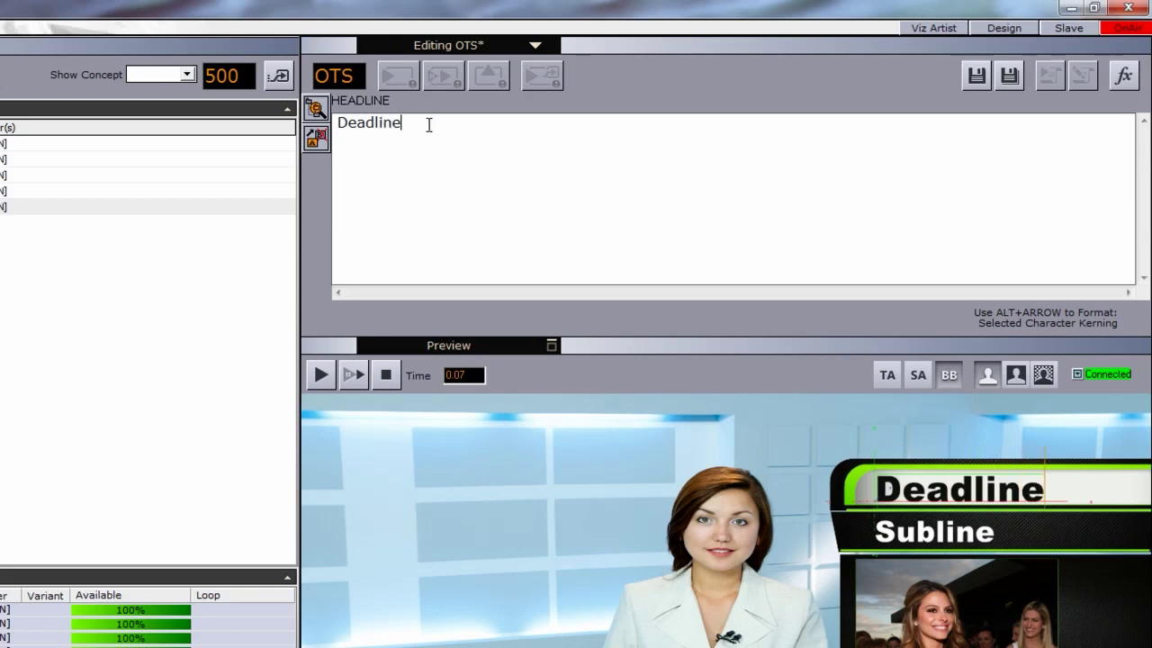
key("Tab")
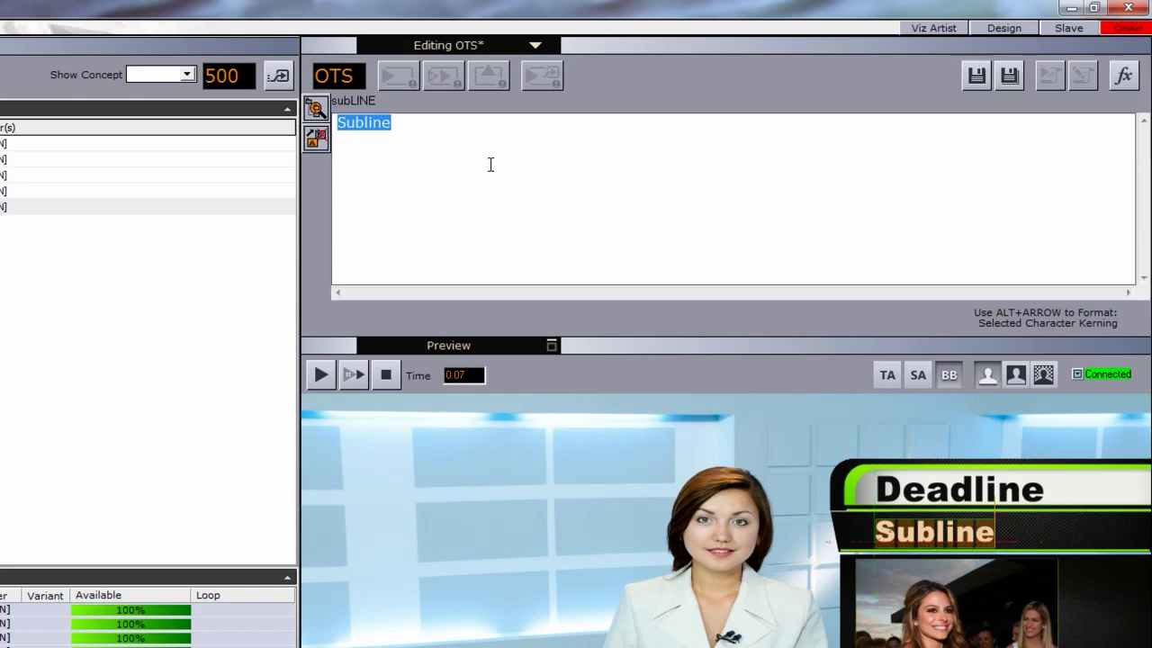
type("Washingt")
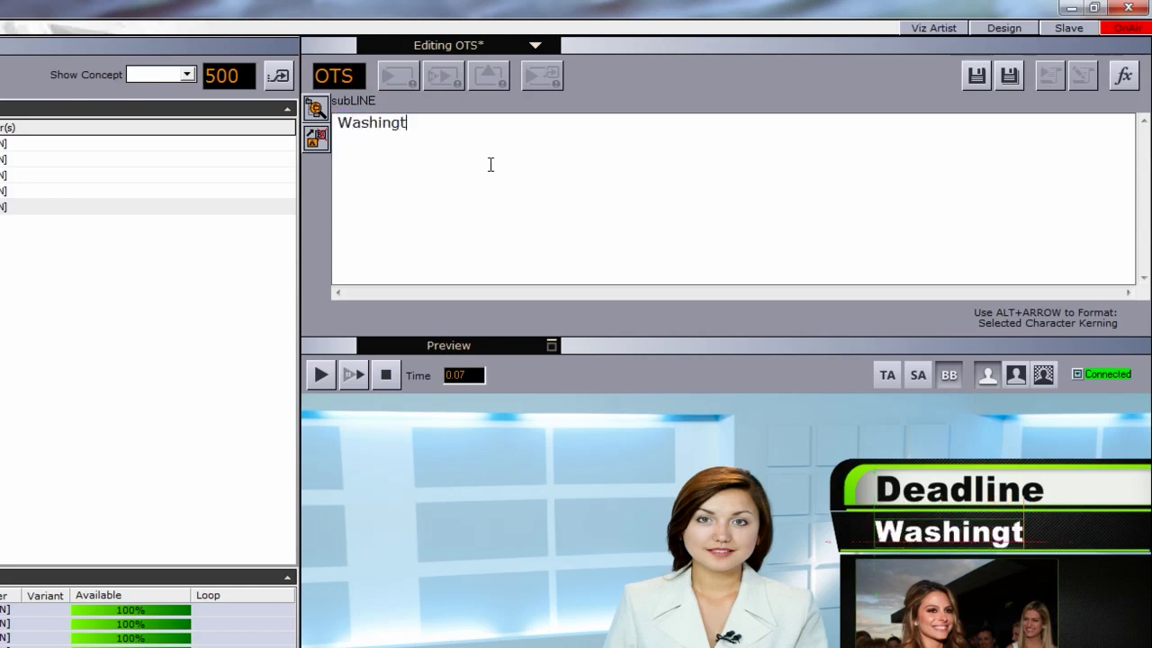
type("on DC")
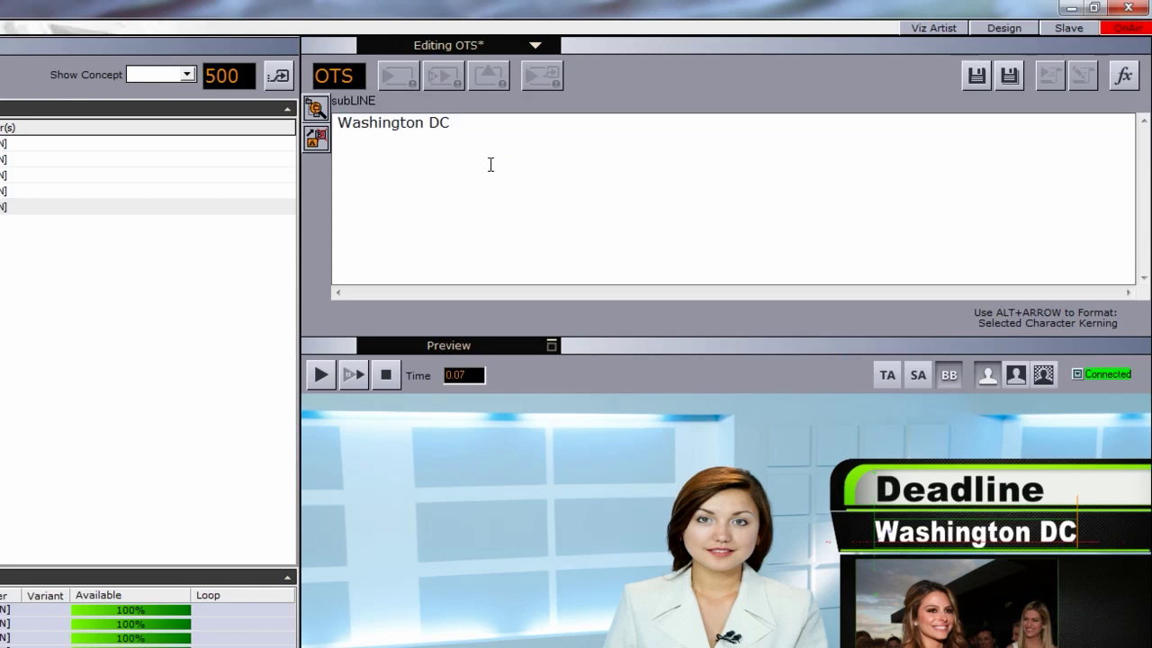
Replace the OTS picture with the OTS1 image from DesignTutorial1 and set the dropline text to "Deadhead".
key("Tab")
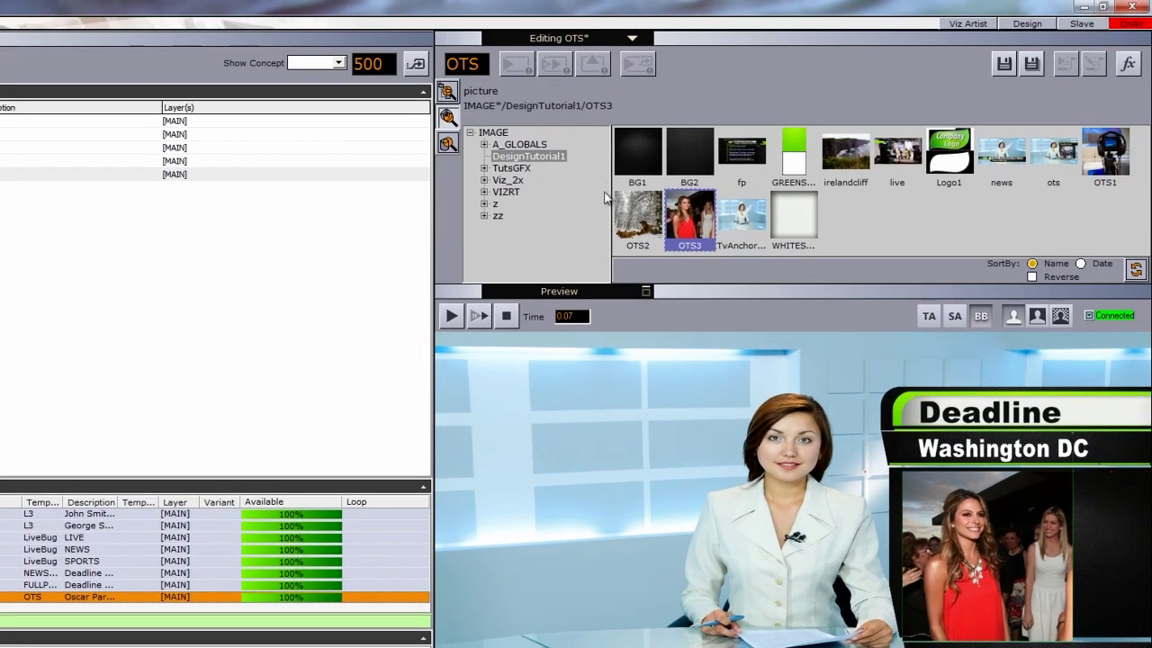
left_click(1112, 162)
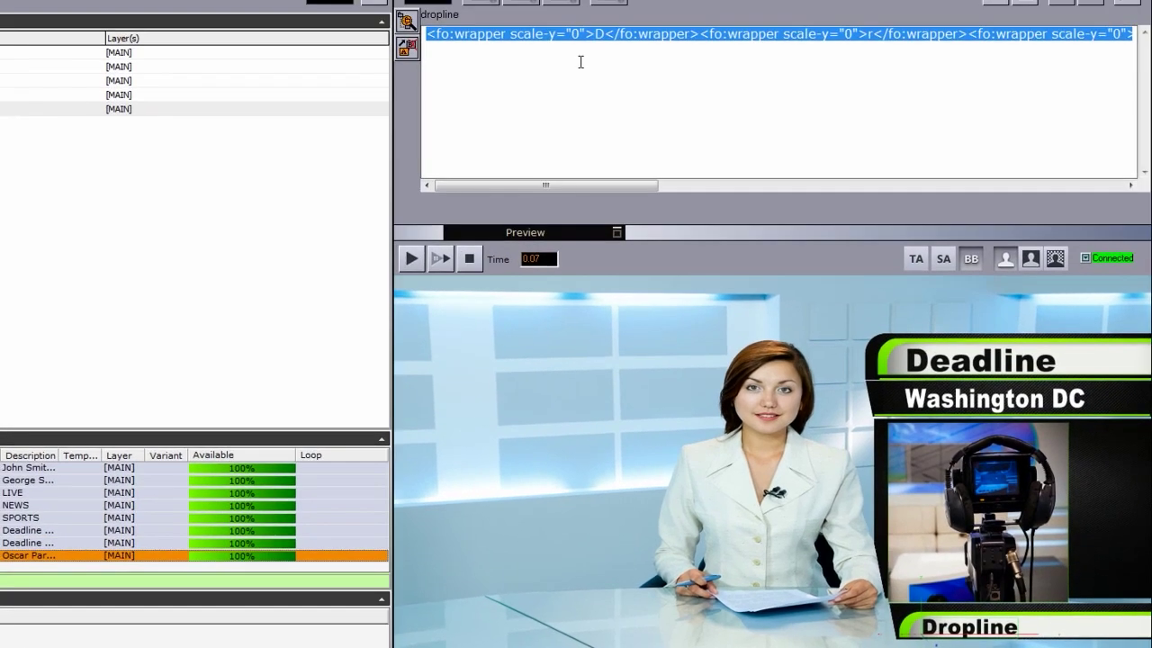
key("BackSpace")
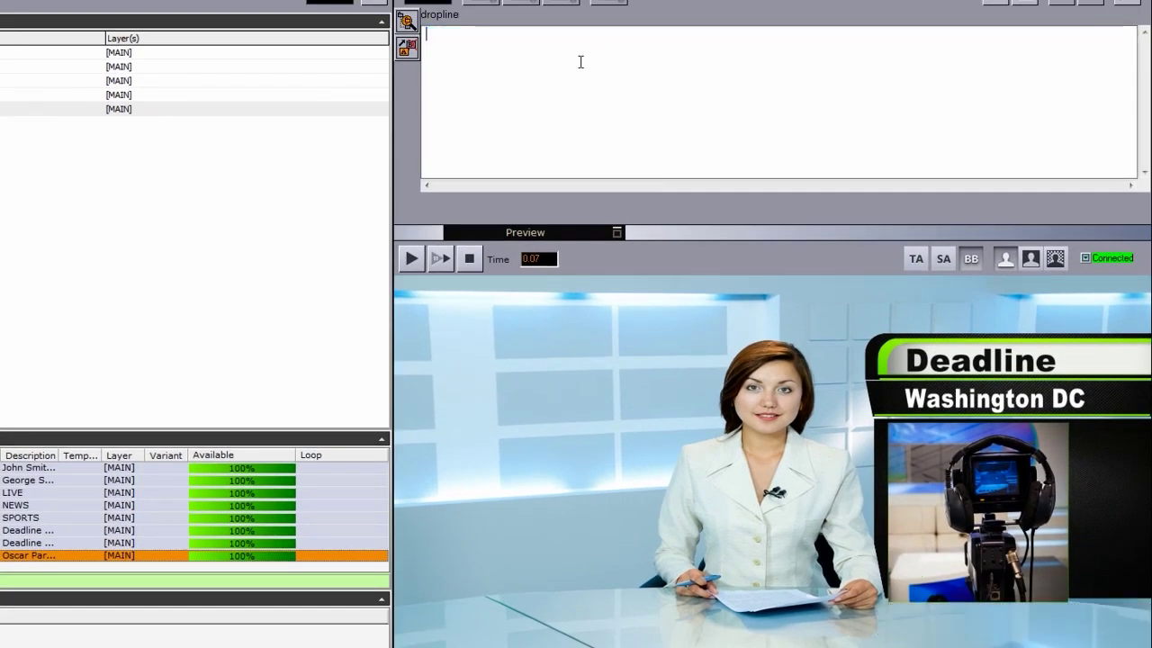
type("Deadh")
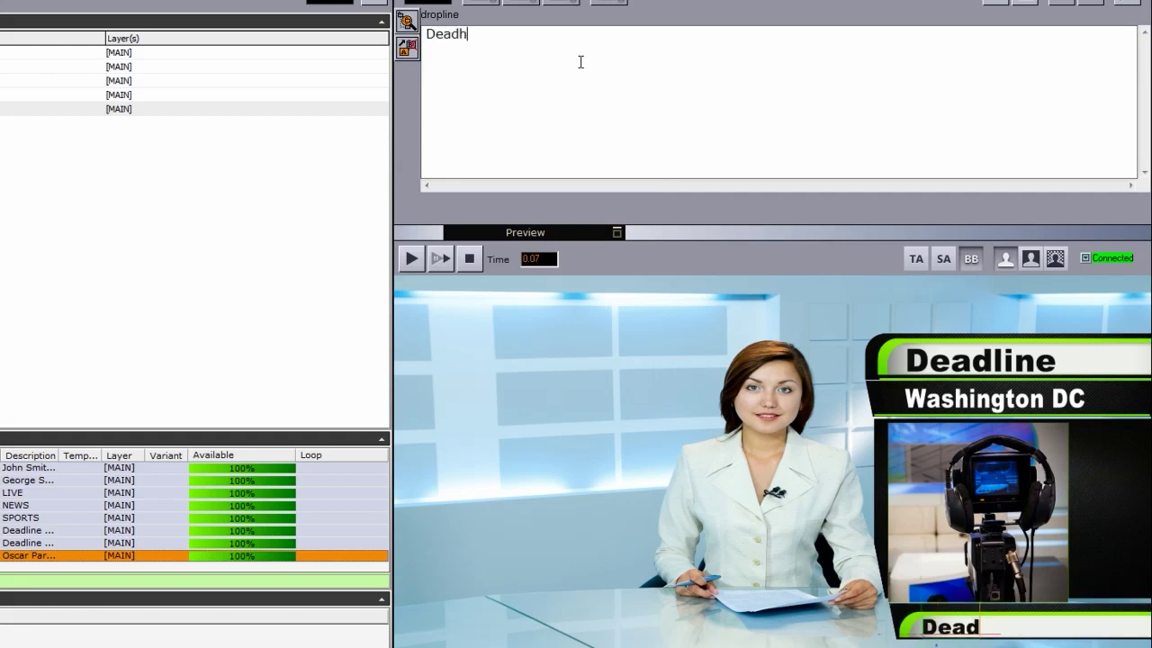
type("ead")
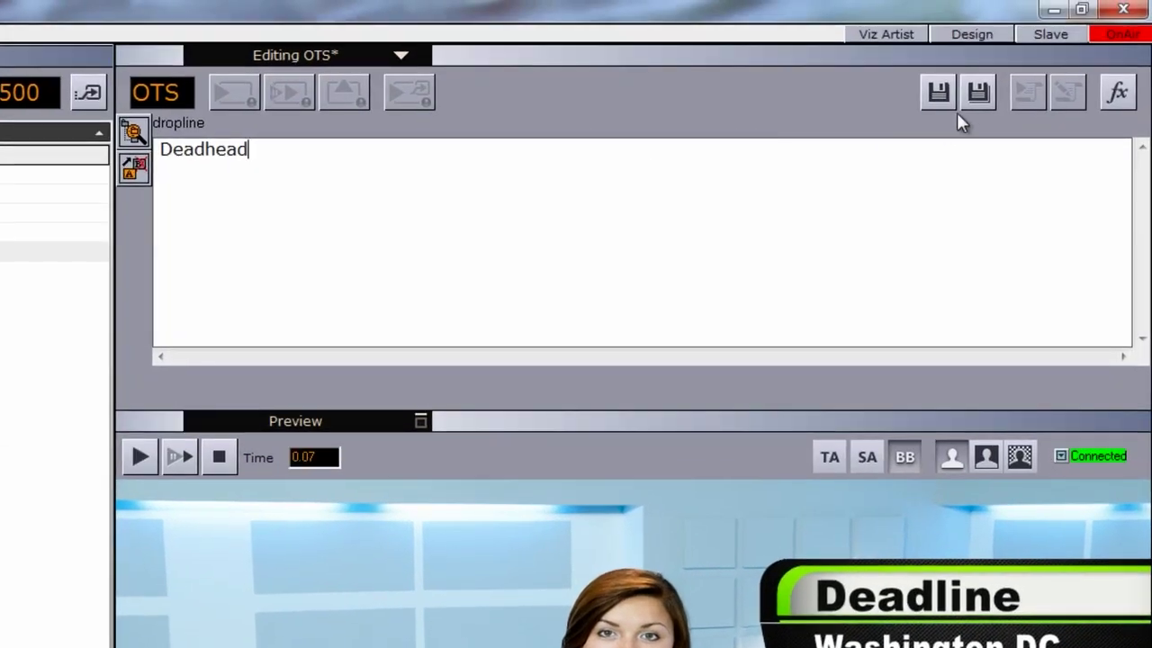
Save the filled-in OTS graphic as new page 501 and enlarge the show's page list.
left_click(978, 92)
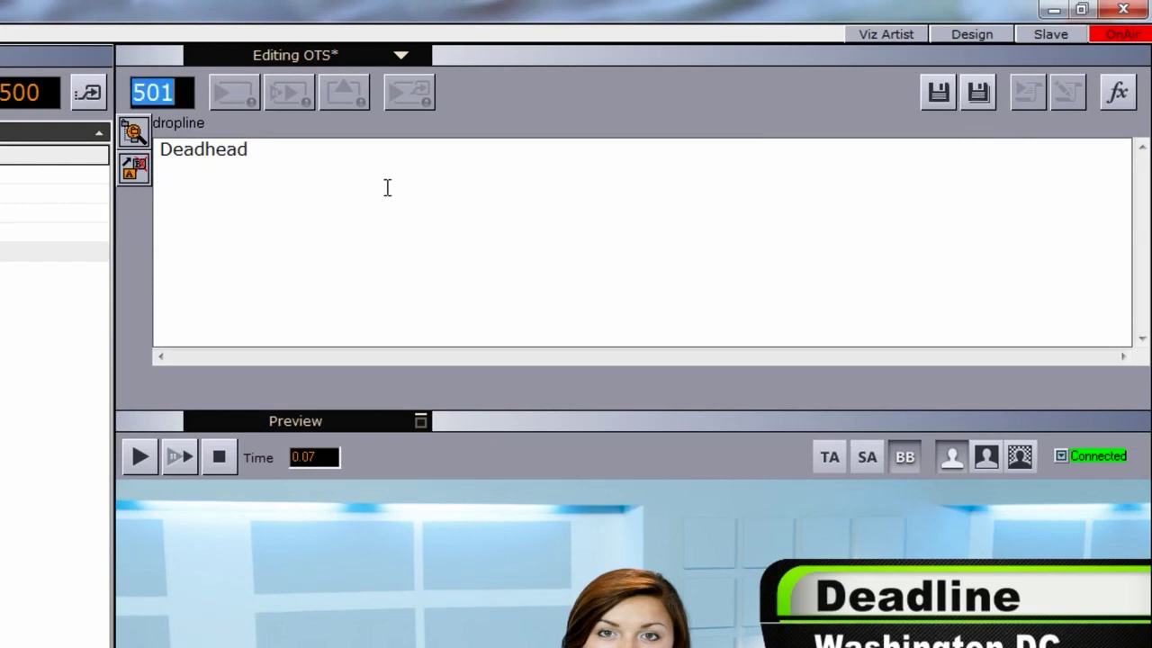
key("Return")
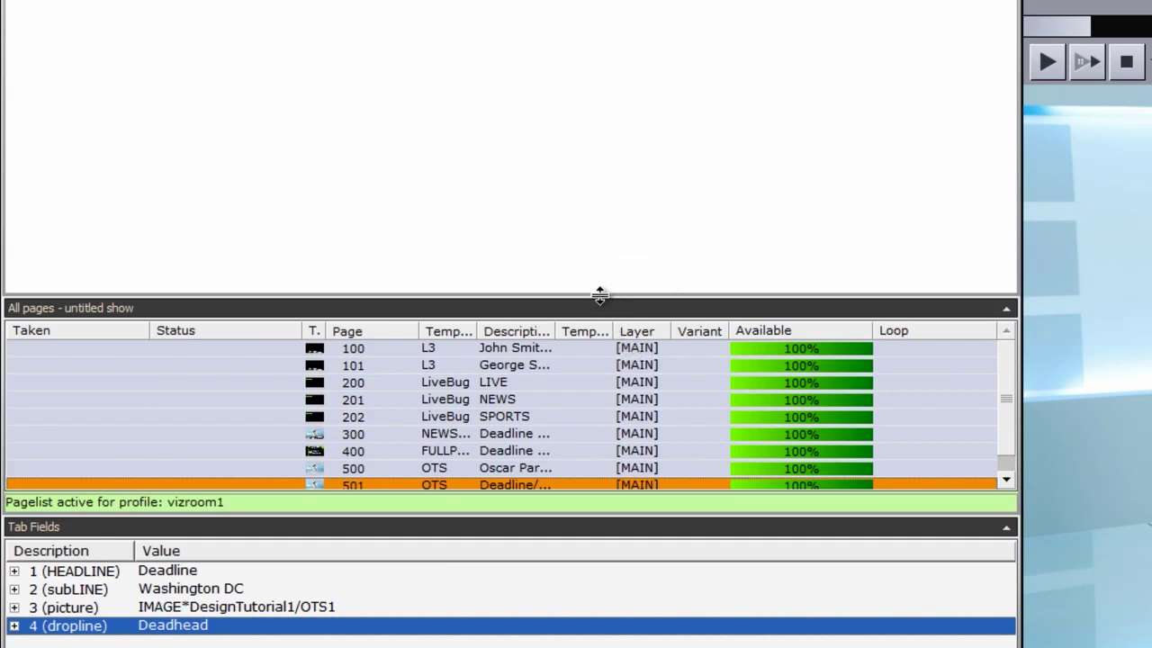
left_click_drag(600, 294, 627, 75)
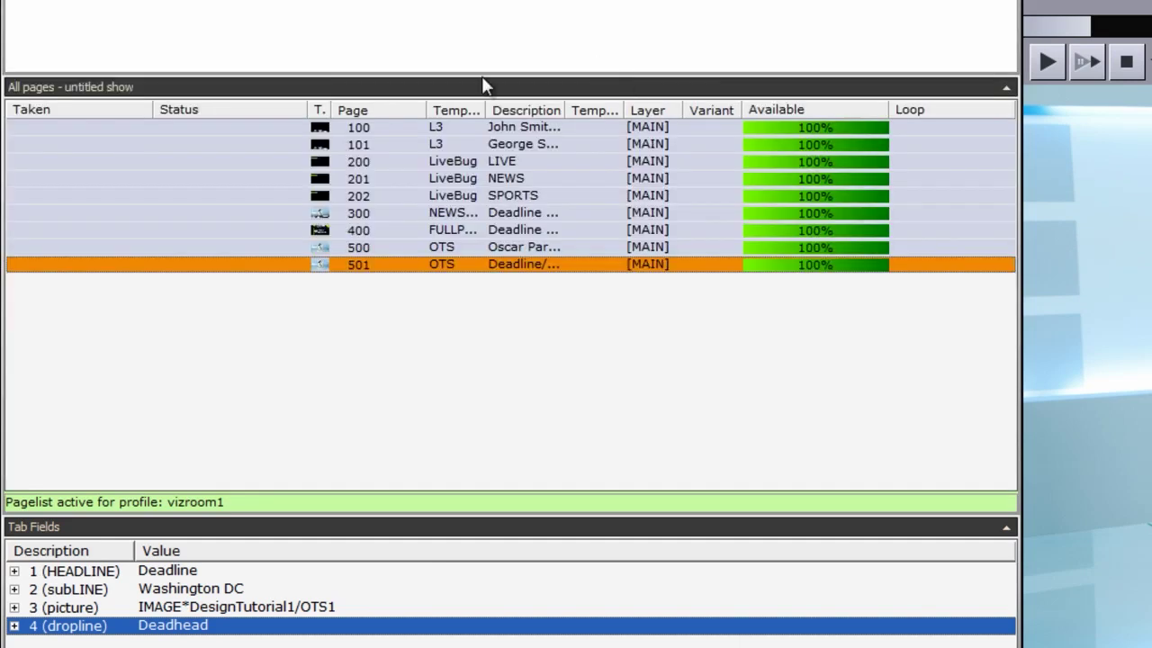
Open the OTS pages 500 and 501 in turn to compare their content, and play page 500's animation in the preview.
left_click(369, 247)
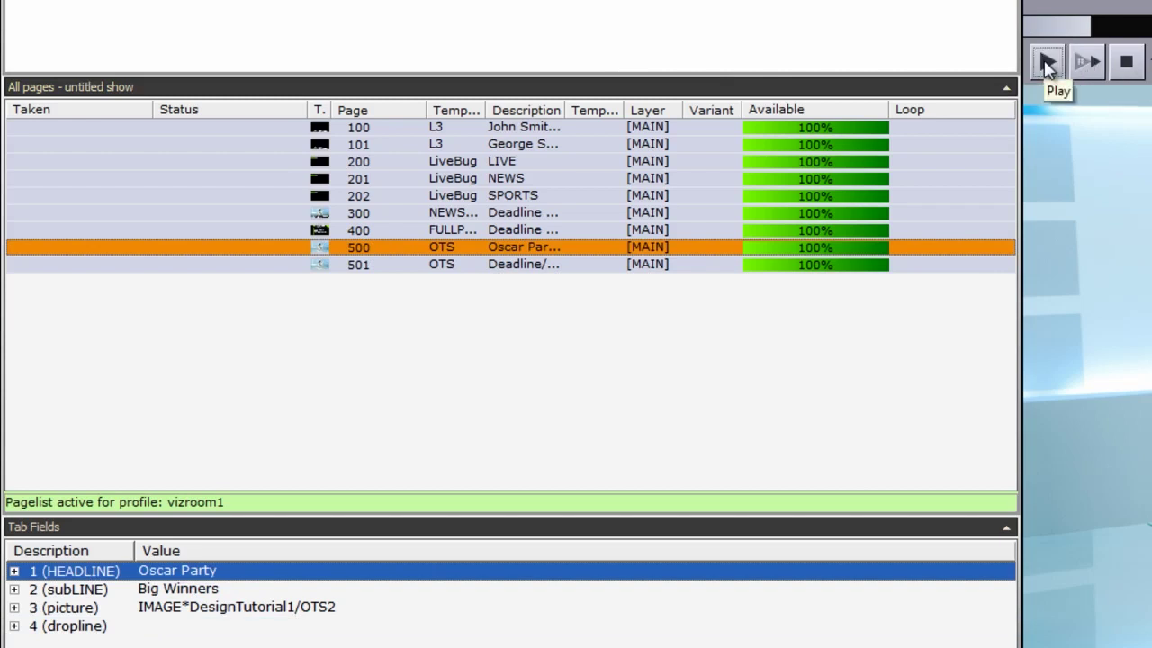
left_click(387, 250)
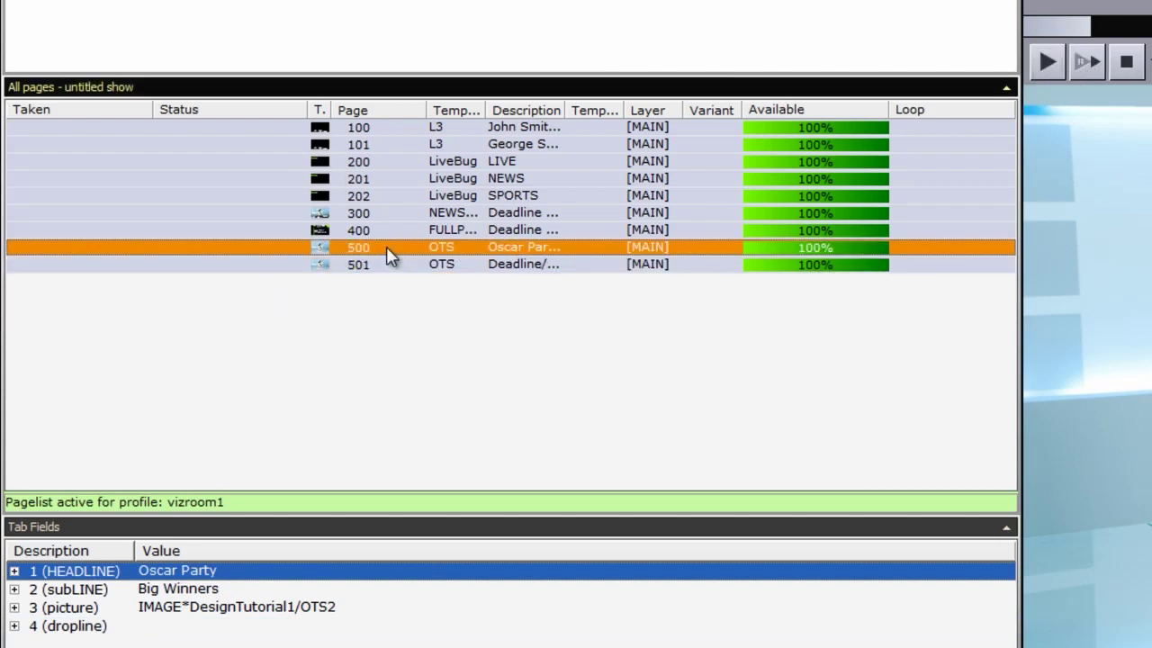
left_click(390, 263)
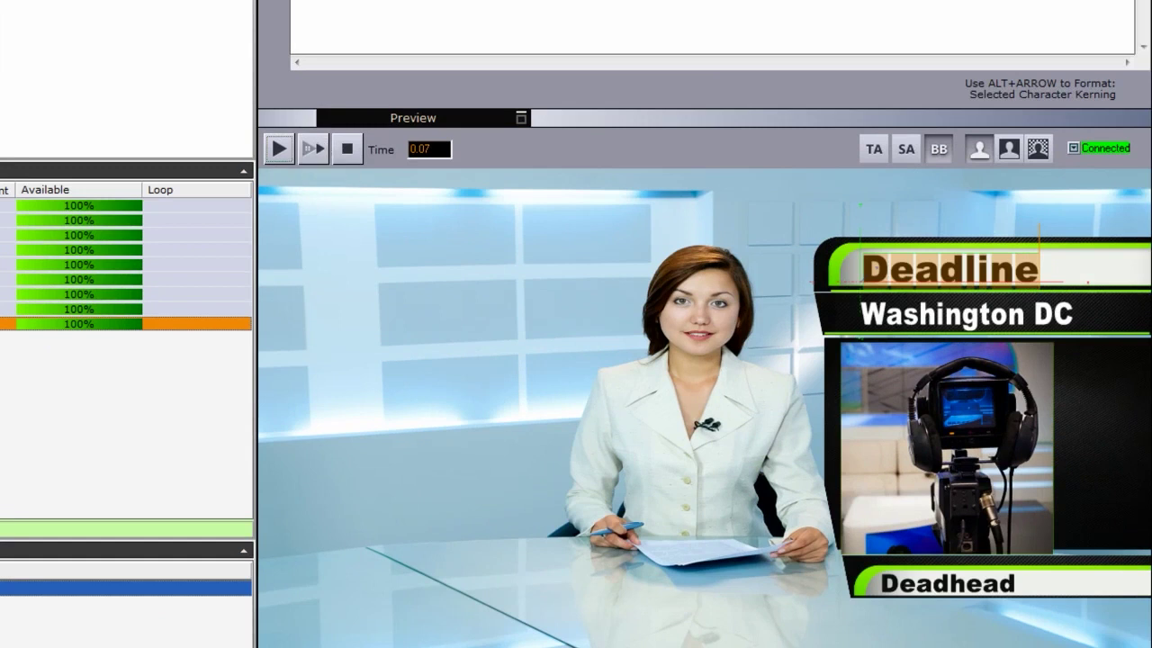
left_click(126, 309)
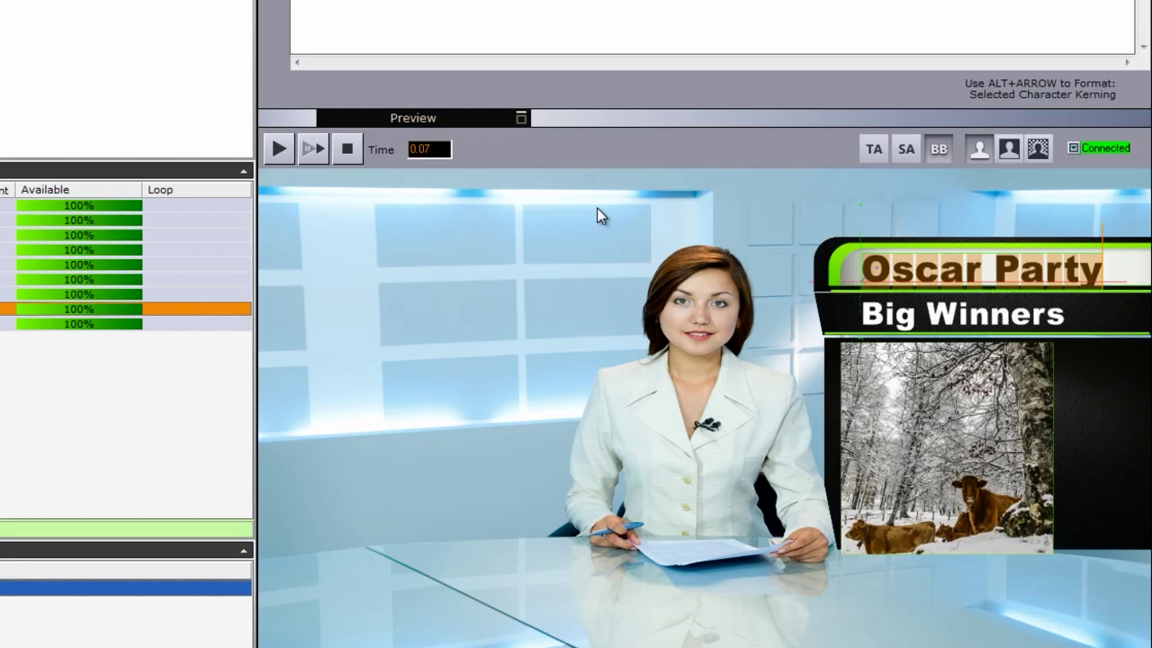
left_click(278, 148)
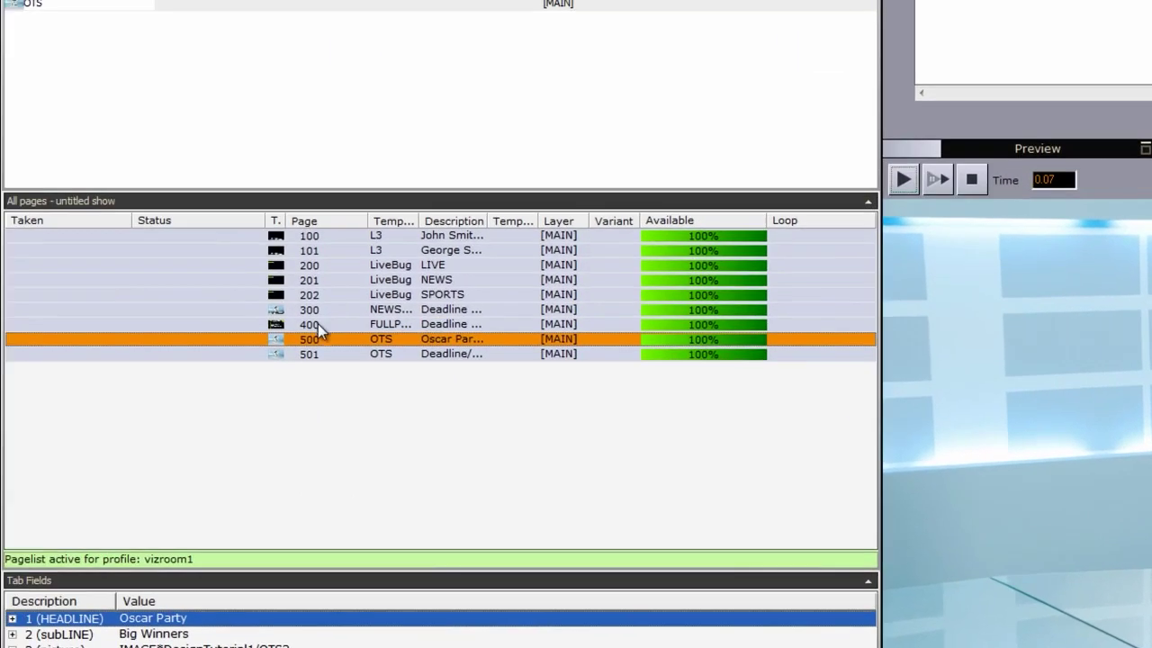
Play the FULLPAGE page 400 in the preview, and compare page 300 with the NEWSBANNER template it is based on.
left_click(18, 297)
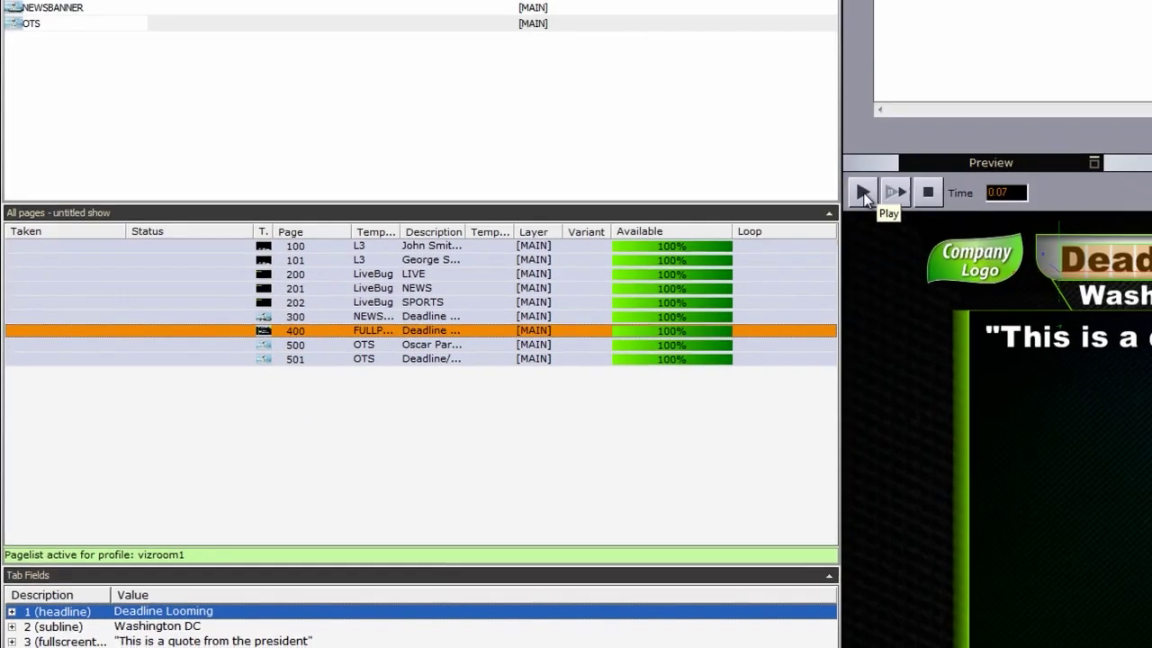
left_click(907, 179)
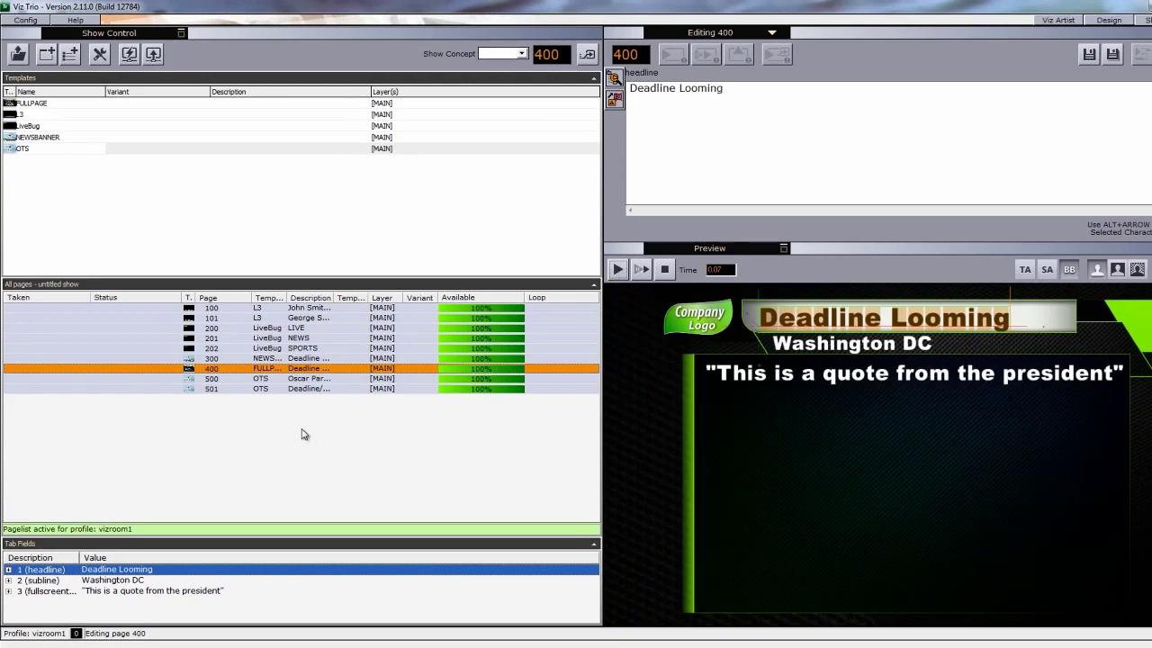
left_click(241, 360)
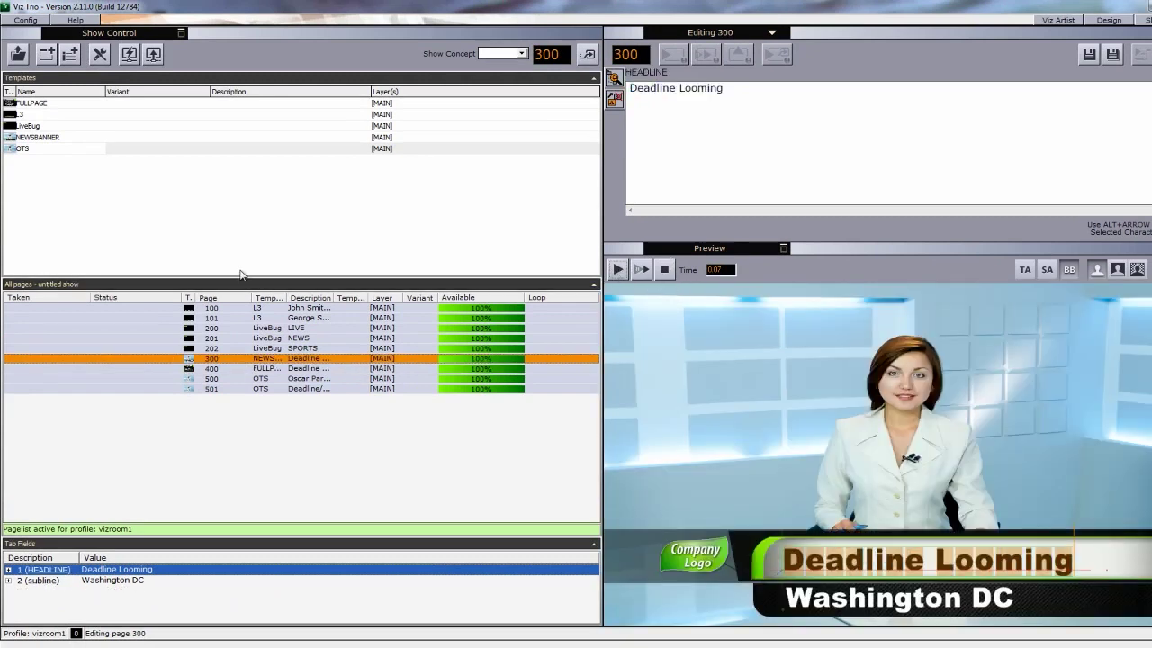
left_click(73, 106)
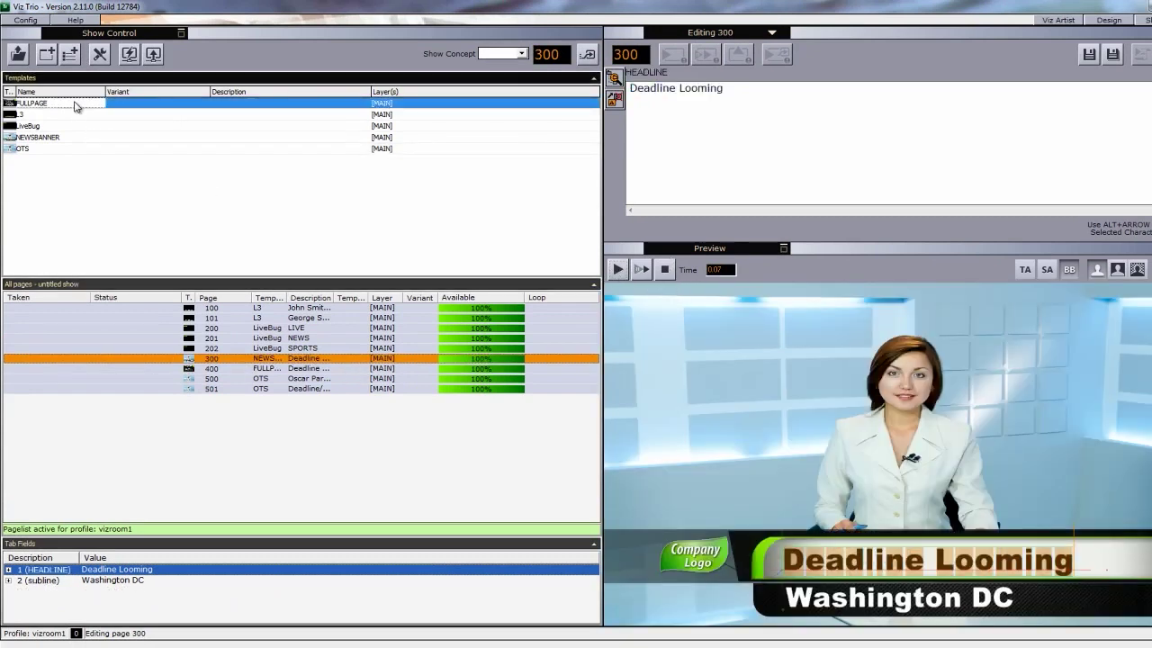
double_click(38, 136)
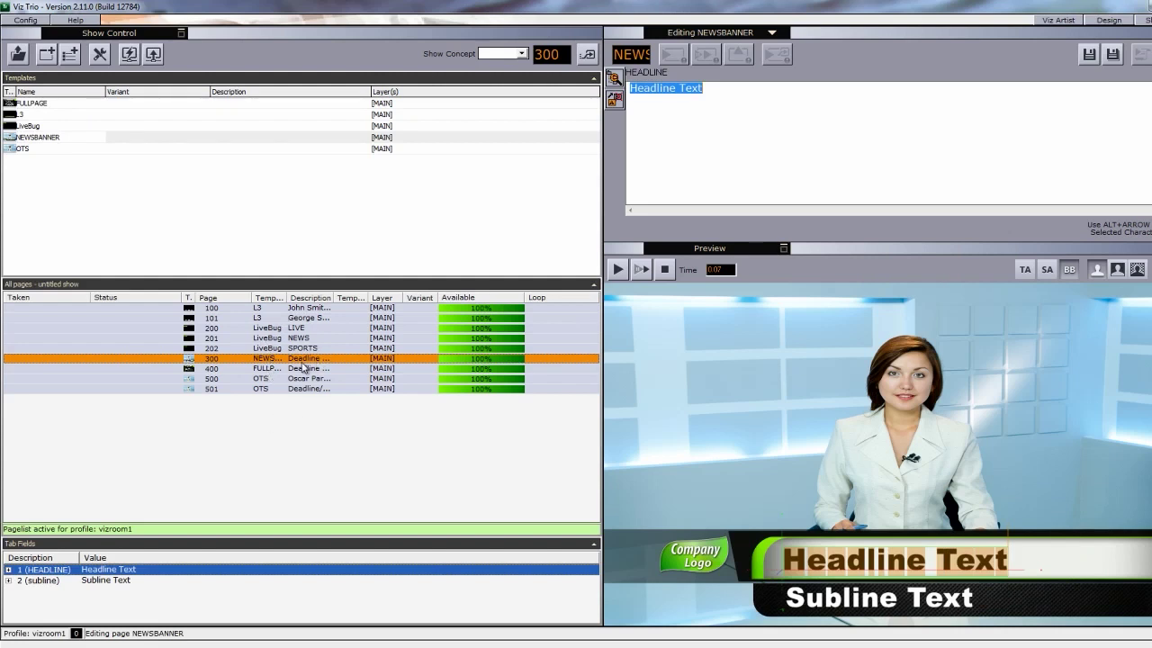
Review LiveBug page 202, the L3 template with its pages 100 and 101, and LiveBug page 200.
left_click(241, 350)
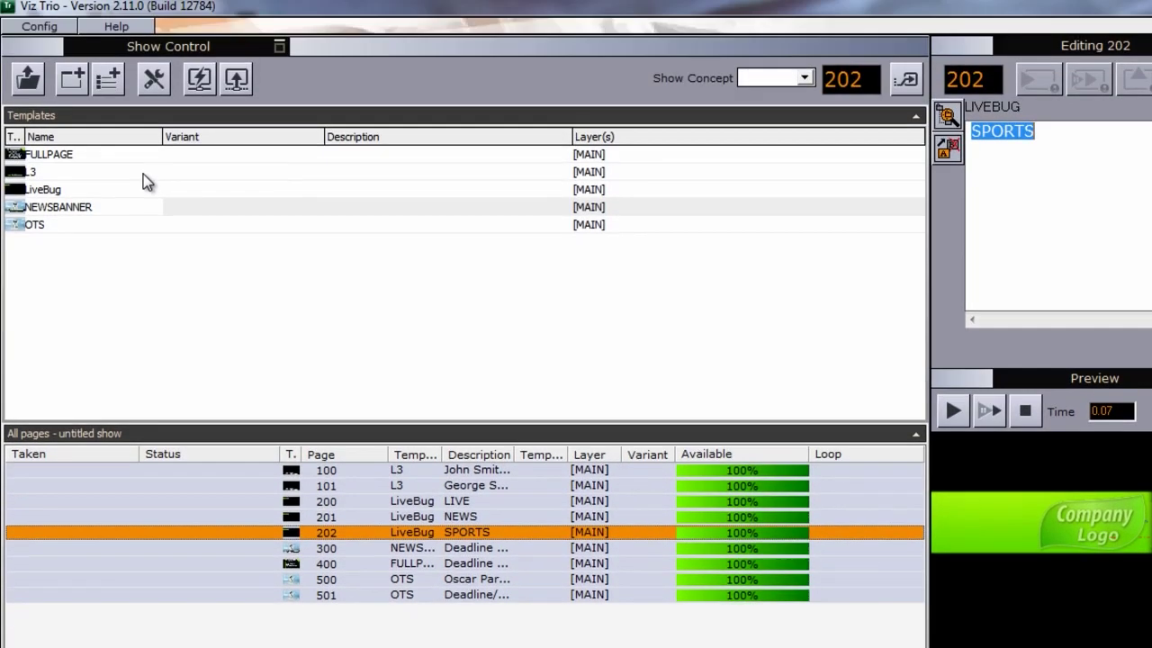
left_click(142, 179)
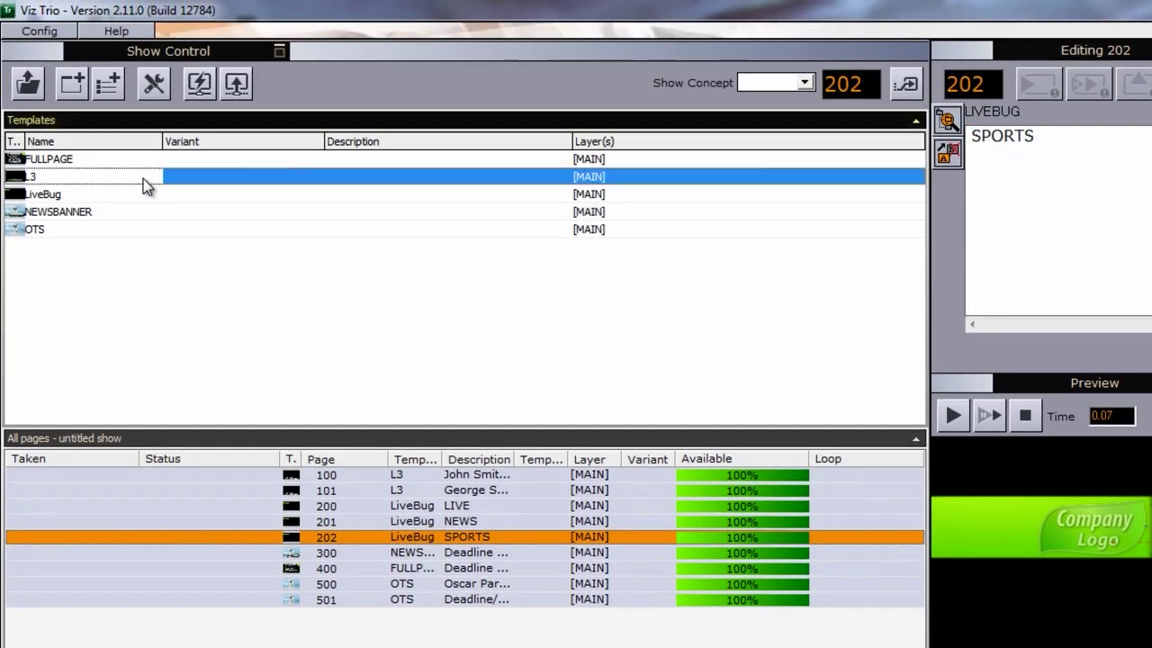
left_click(355, 475)
left_click(351, 490)
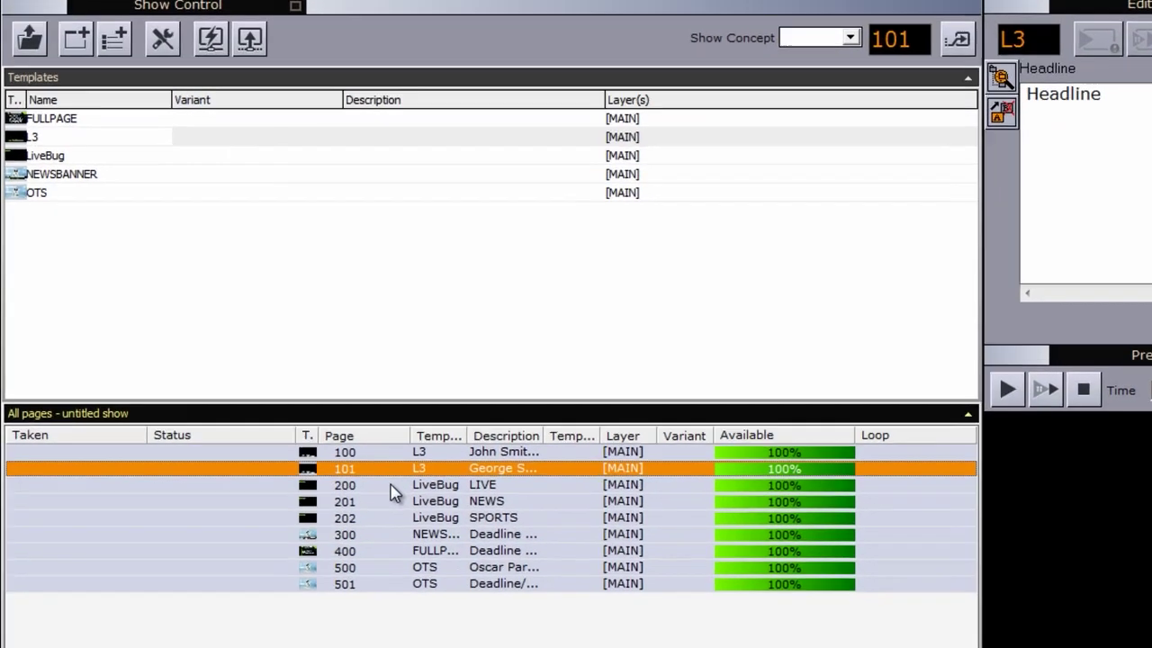
left_click(369, 503)
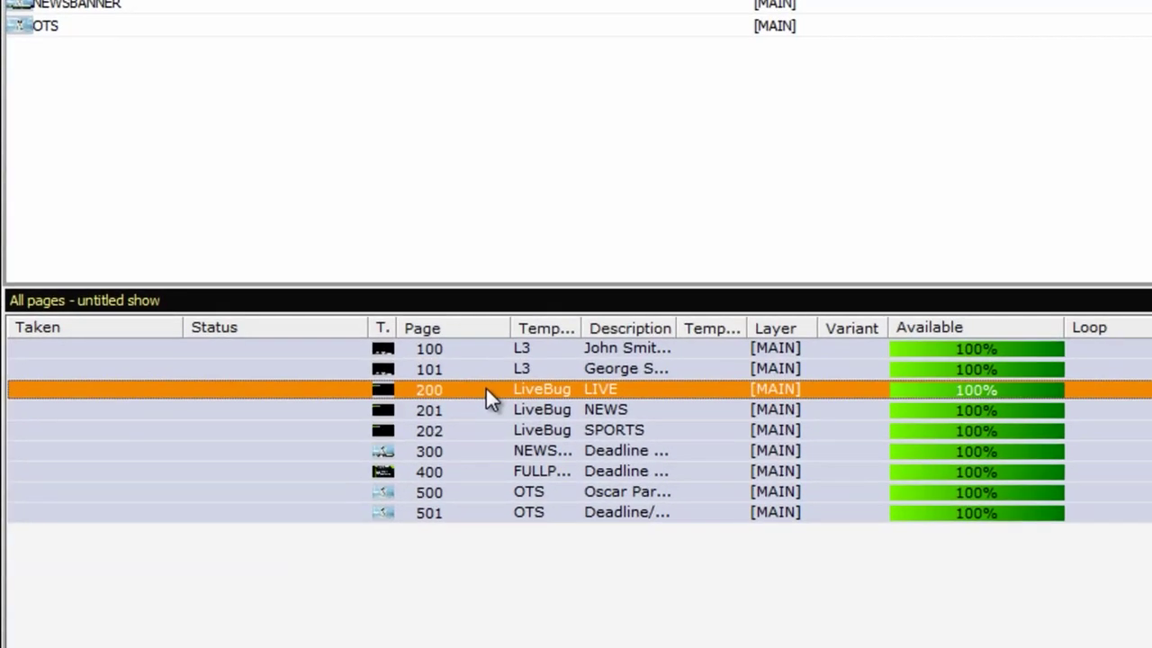